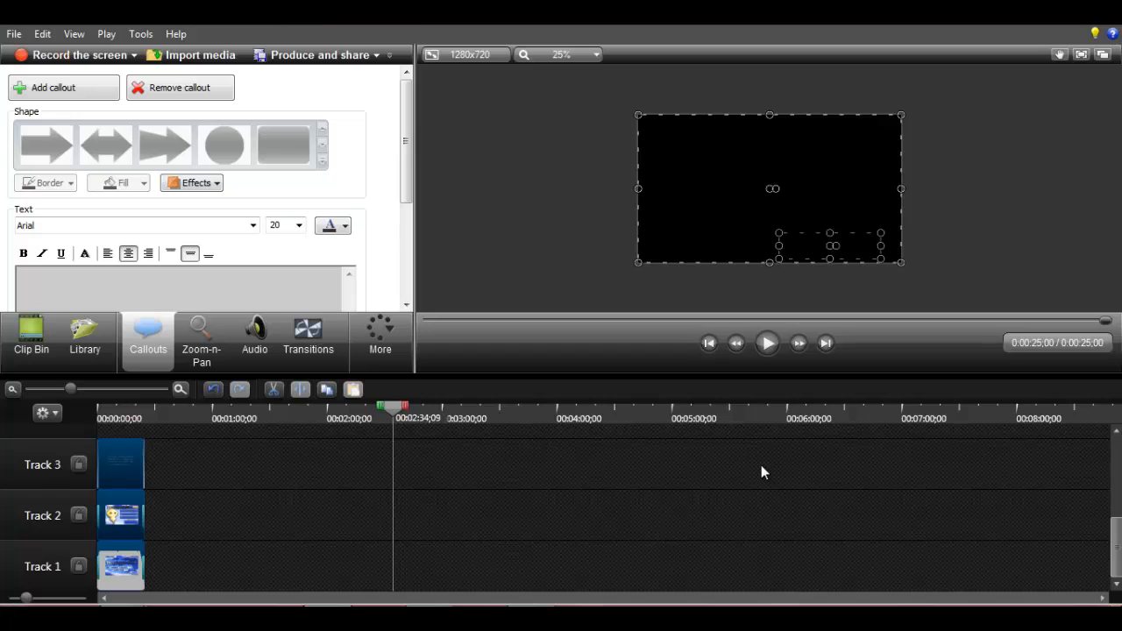
Show the project's imported media clips and move the playhead back to 0:00:01;00 near the start of the timeline.
click(23, 332)
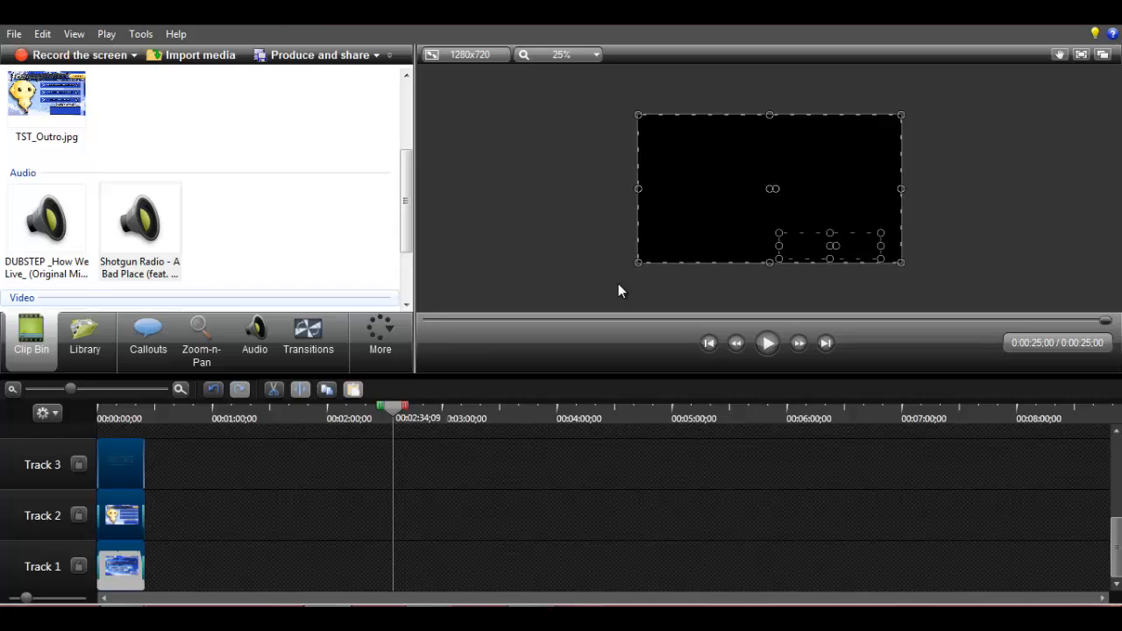
click(413, 441)
scroll(403, 438, up, 2)
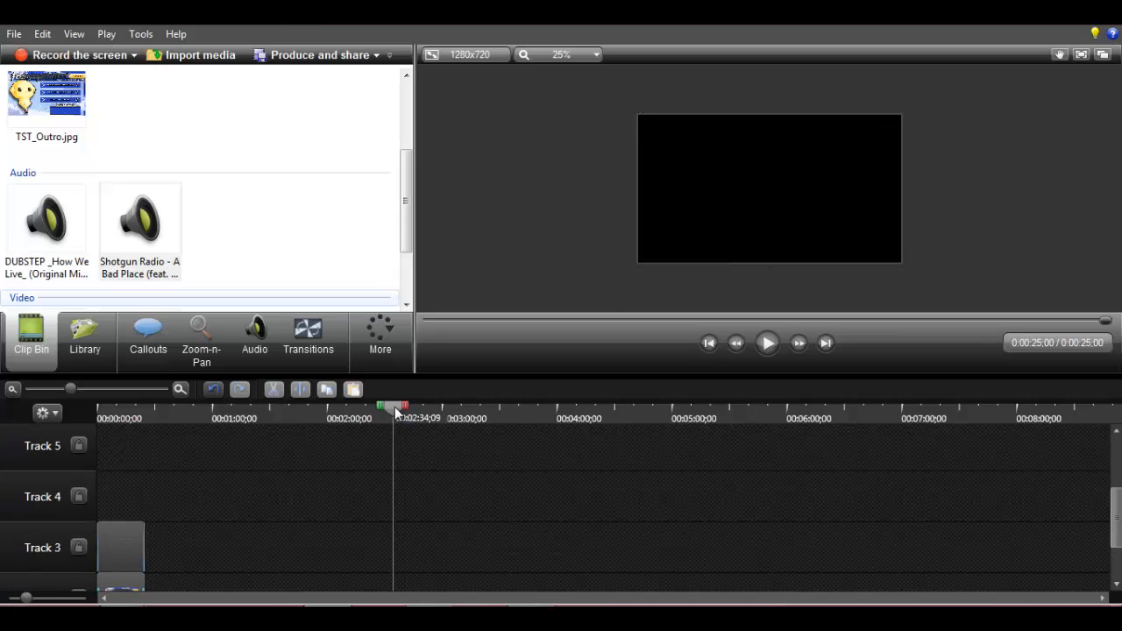
scroll(440, 532, down, 2)
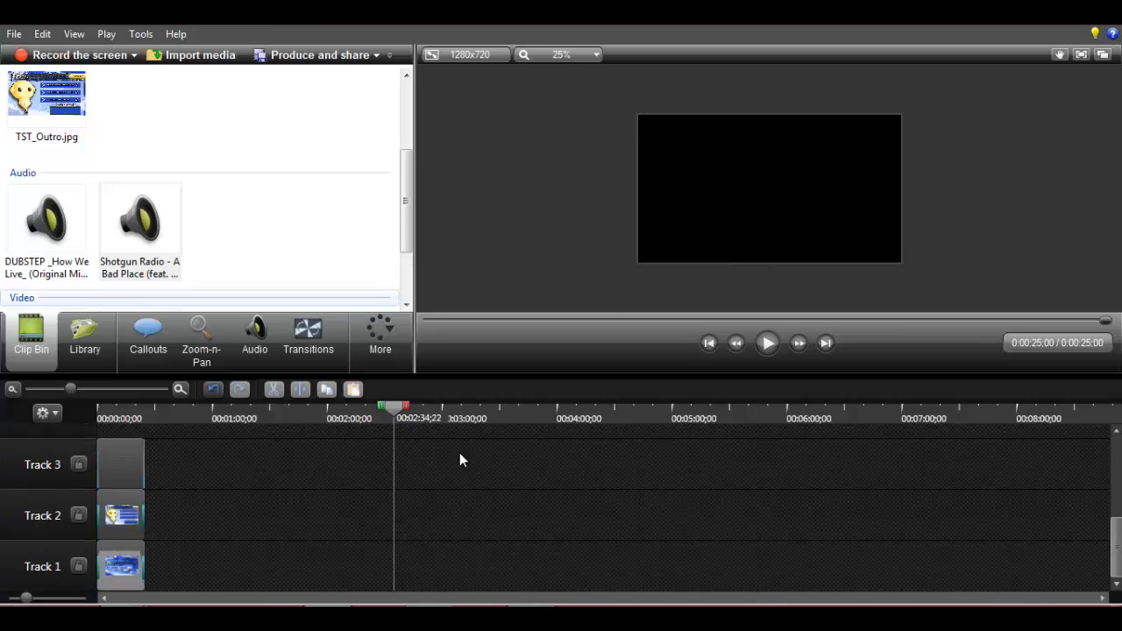
drag(395, 408, 94, 410)
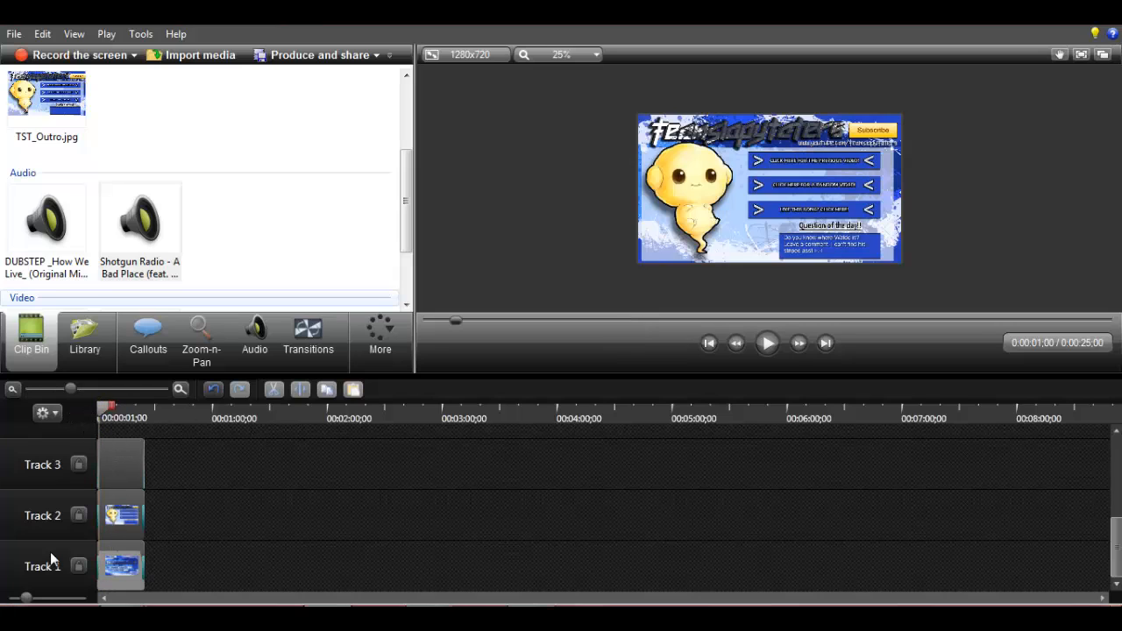
Examine the outro clips on Tracks 1, 2 and 3, including the callout text of the Track 3 clip.
click(125, 576)
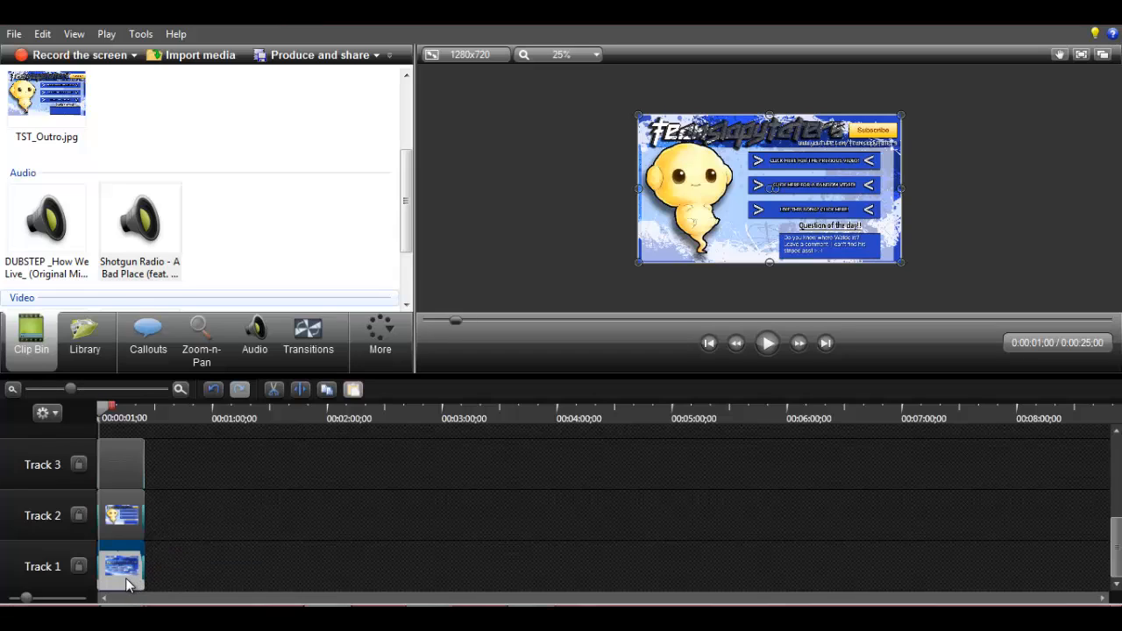
click(112, 522)
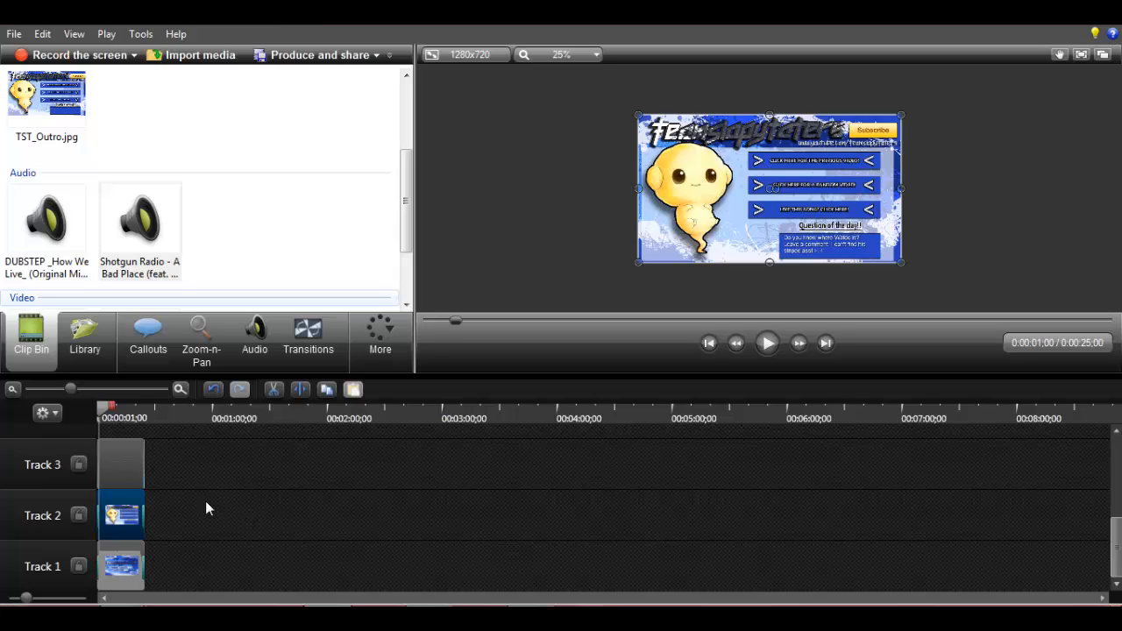
click(125, 469)
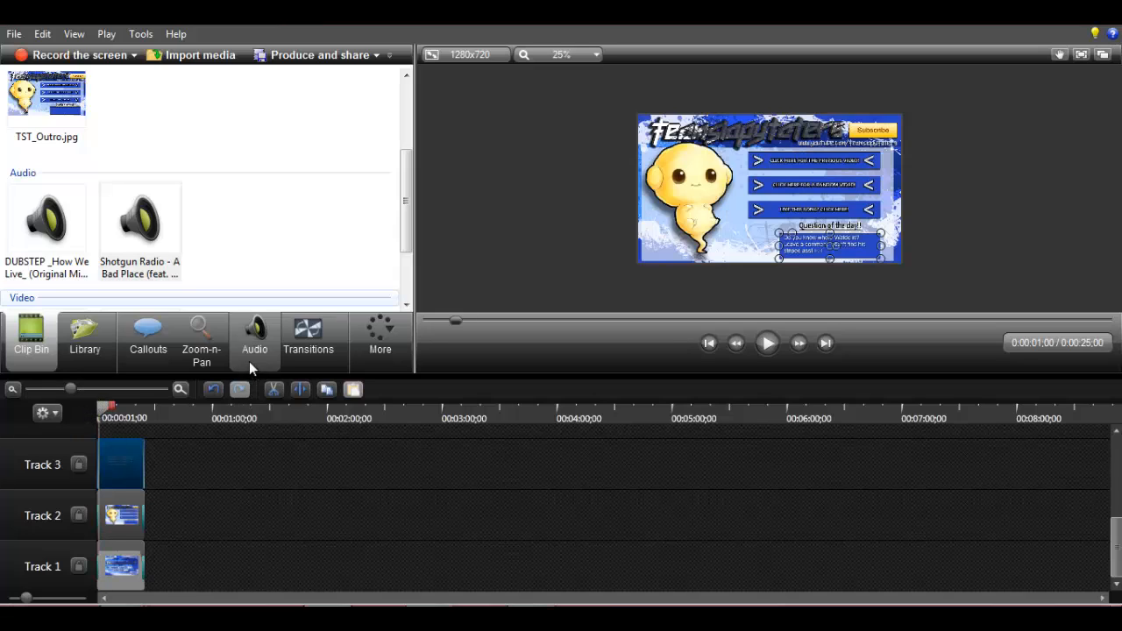
click(142, 344)
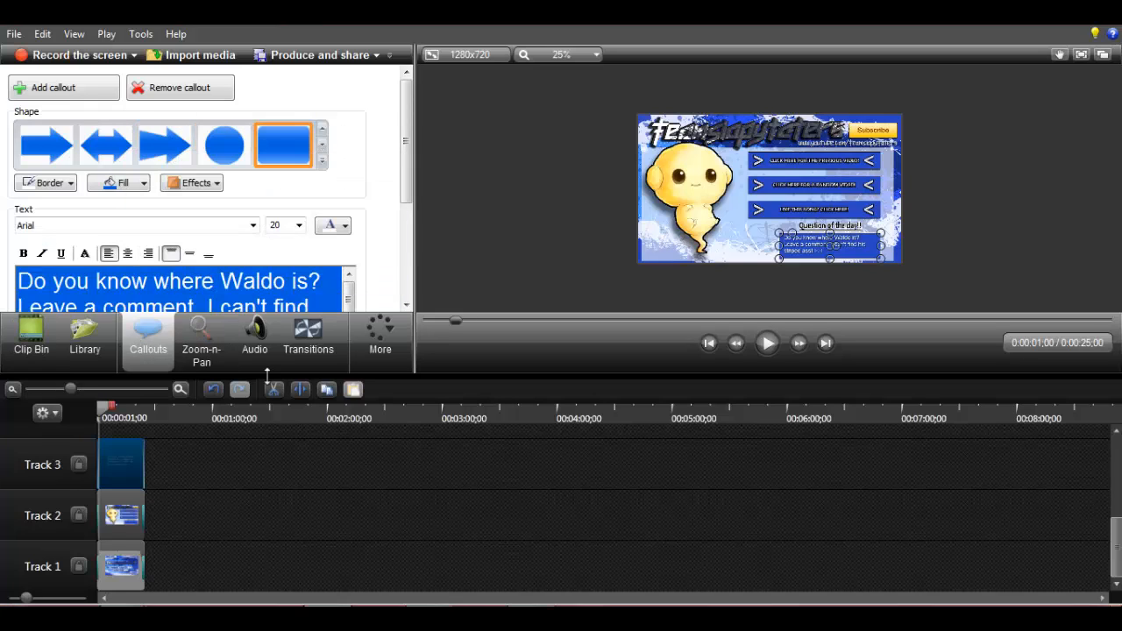
click(31, 338)
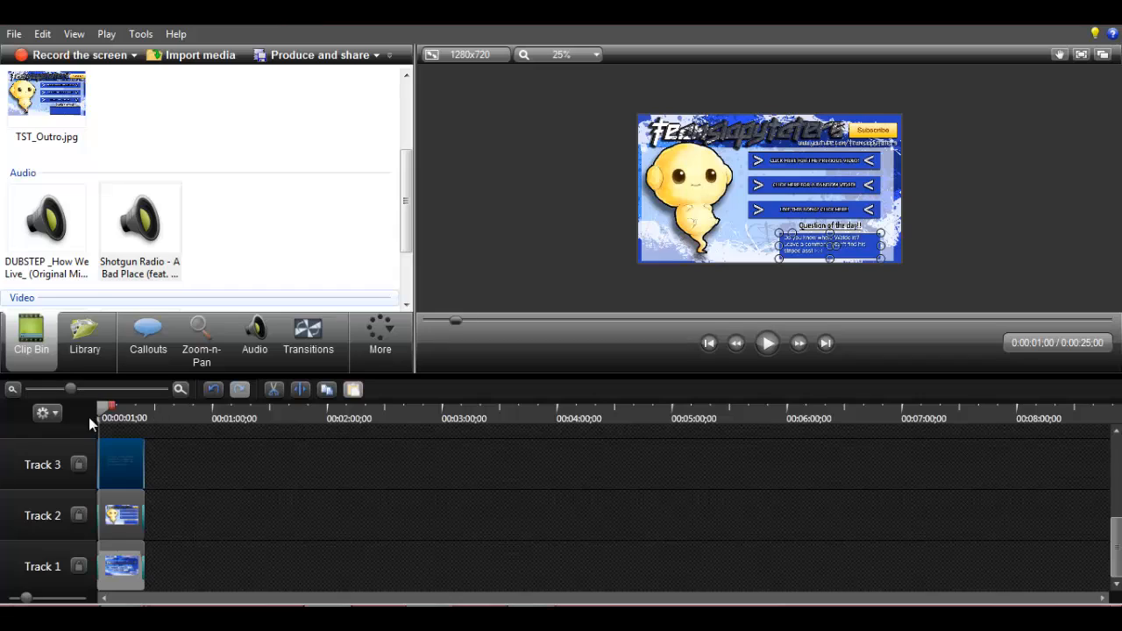
Move the three outro clips on Tracks 1 to 3 together along the timeline so they end at about 0:07:53;28.
drag(191, 574, 121, 439)
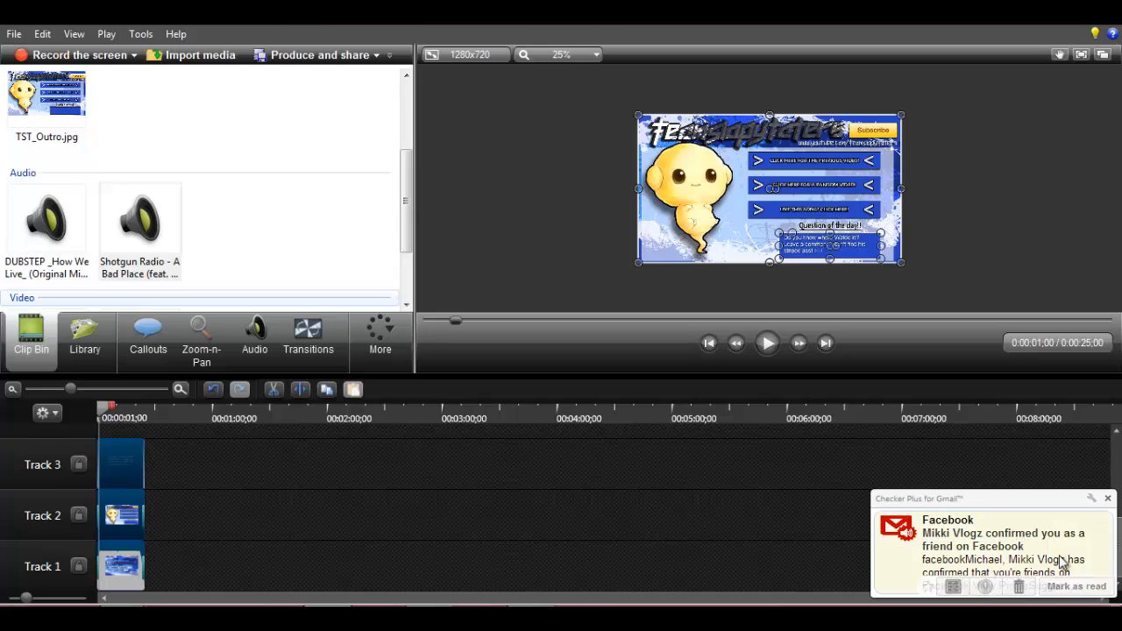
click(1068, 586)
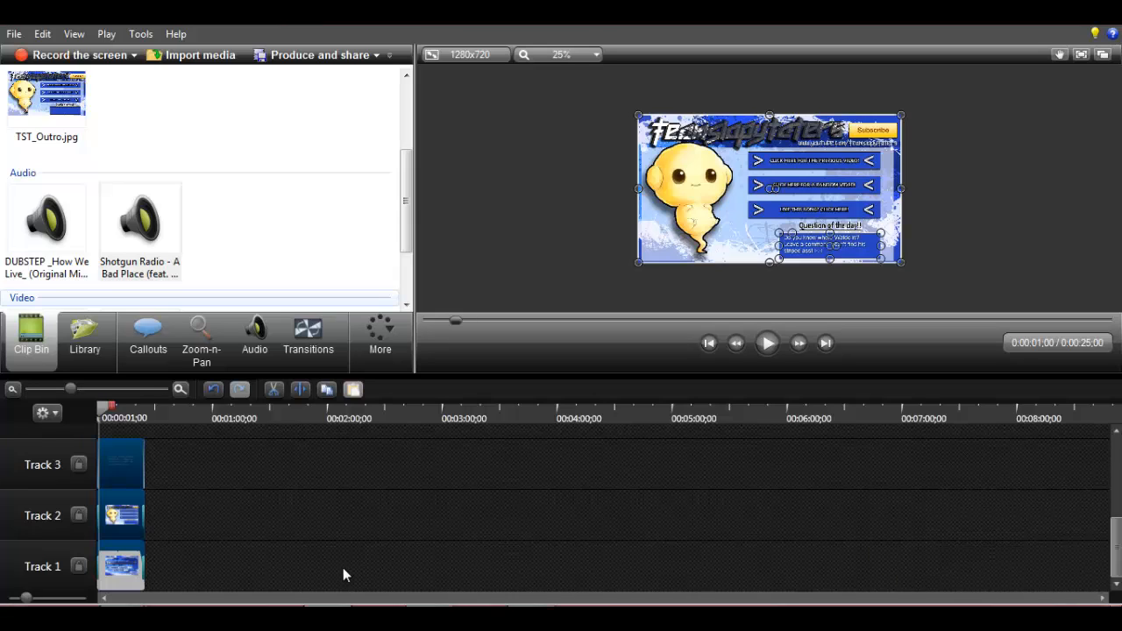
drag(177, 556, 128, 478)
drag(102, 528, 969, 530)
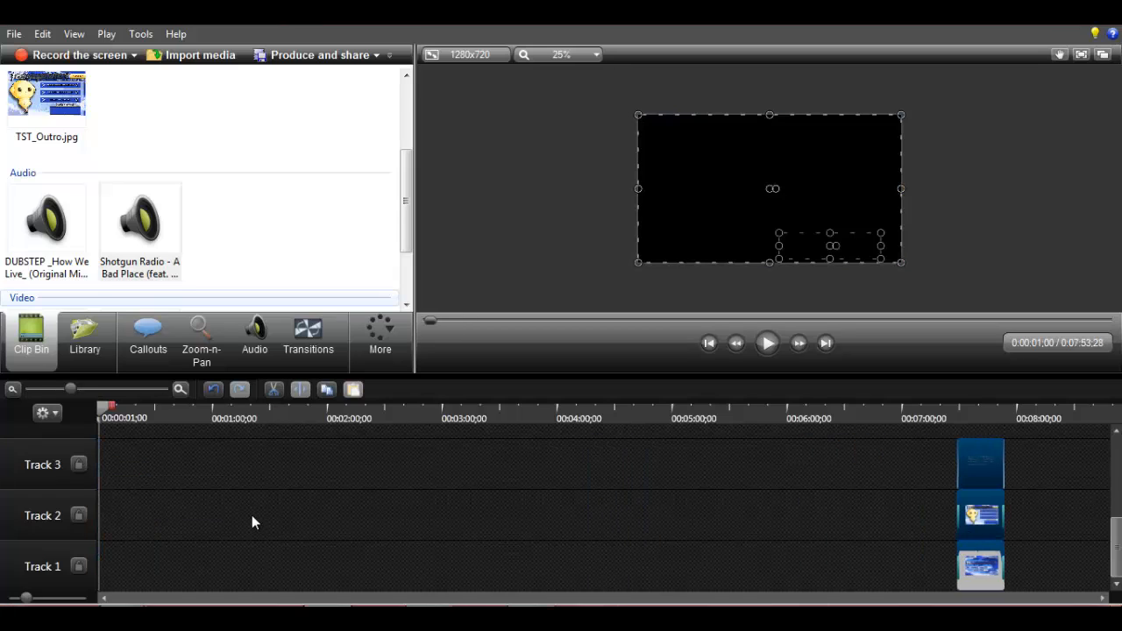
drag(217, 451, 610, 582)
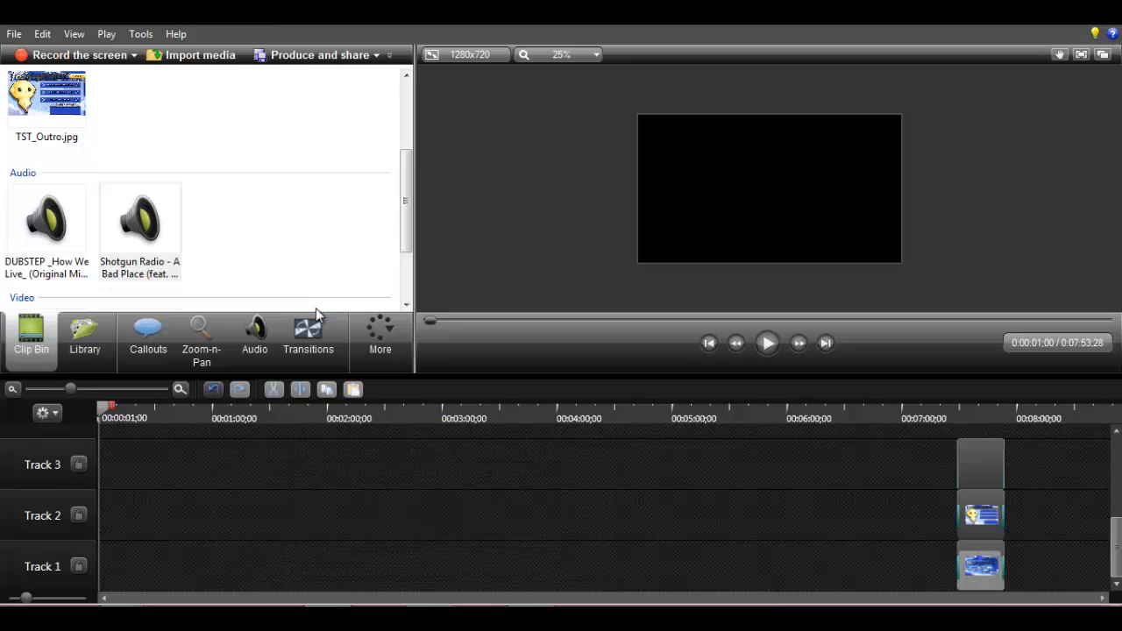
Start a media import and browse from the Duels folder up to the Videos library.
drag(406, 192, 408, 99)
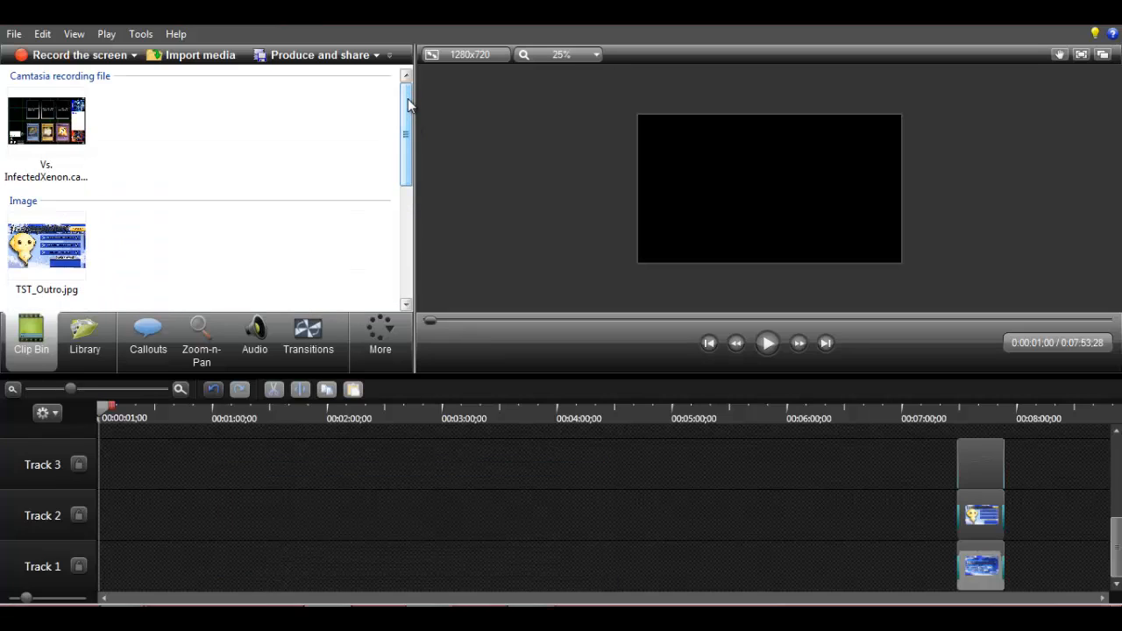
right_click(266, 158)
click(307, 164)
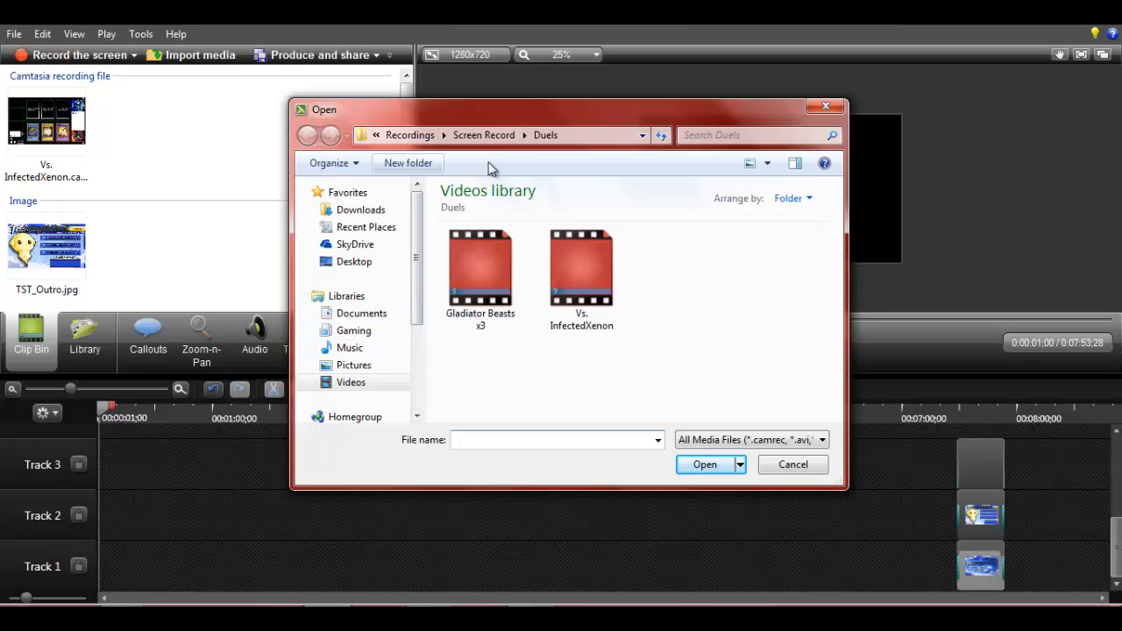
click(409, 132)
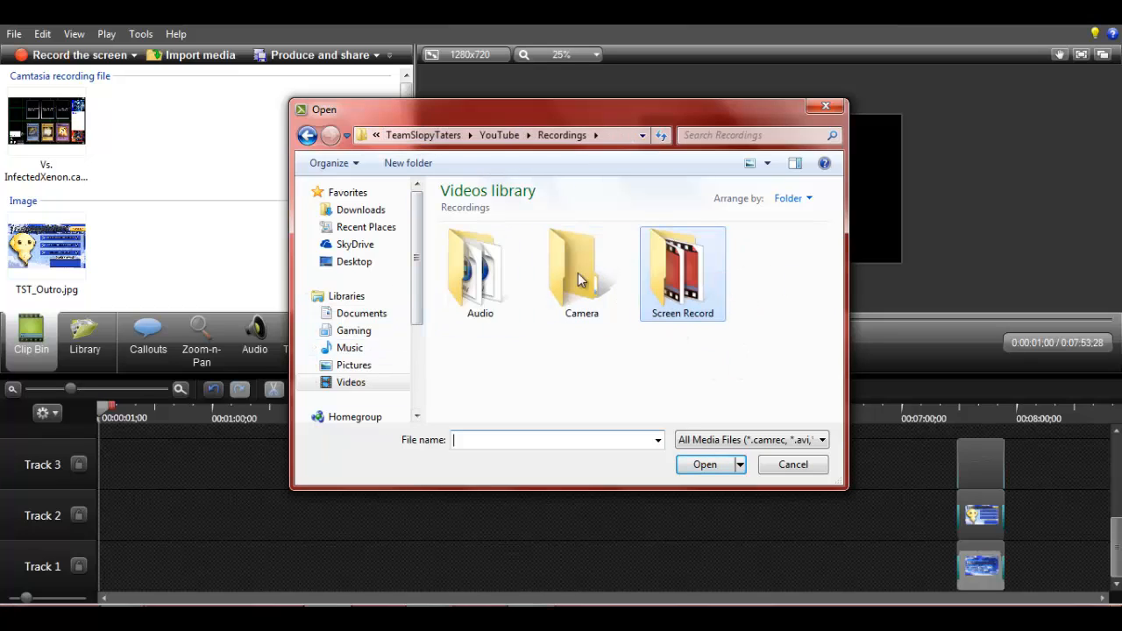
click(423, 135)
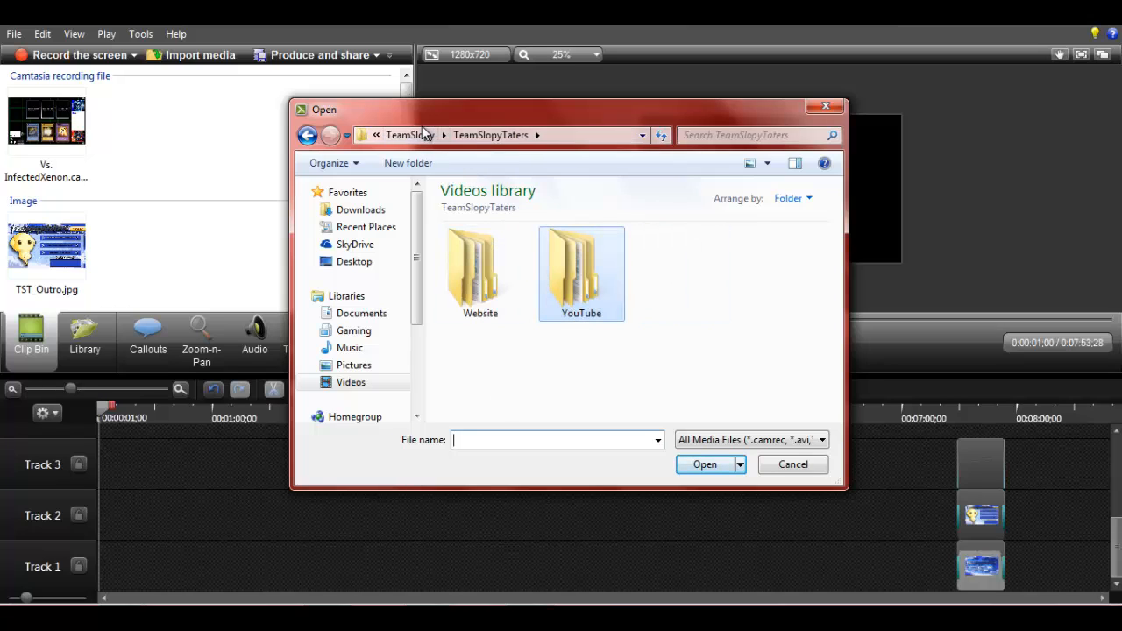
click(416, 142)
click(353, 384)
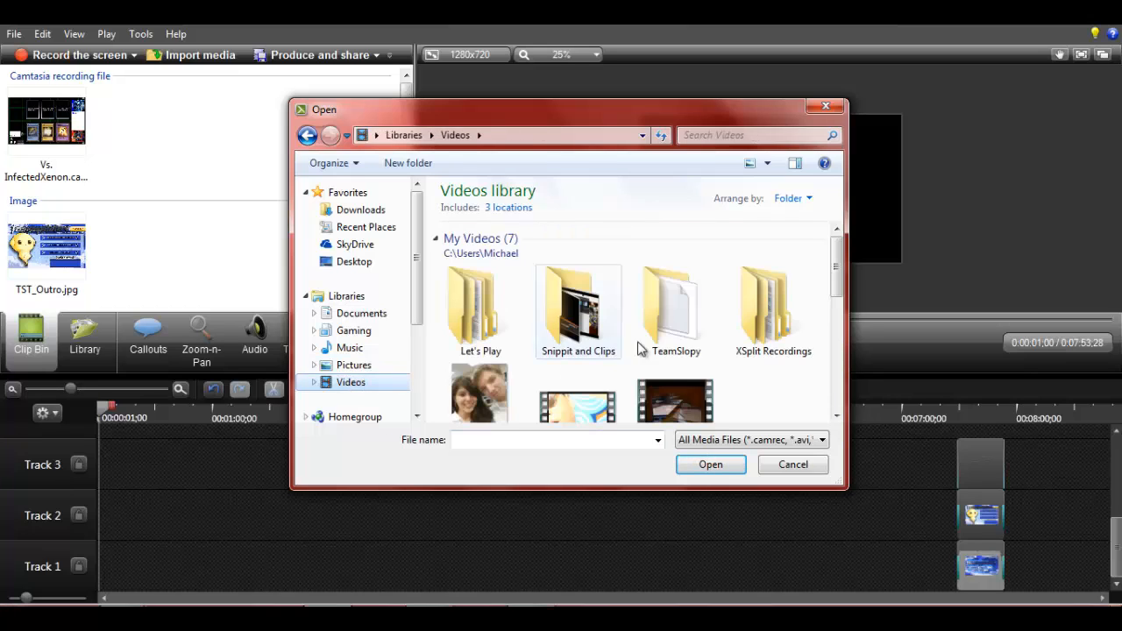
Import the Vs. InfectedXenon recording from TeamSlopy > TeamSlopyTaters > YouTube > Recordings > Screen Record > Duels.
double_click(675, 311)
double_click(568, 275)
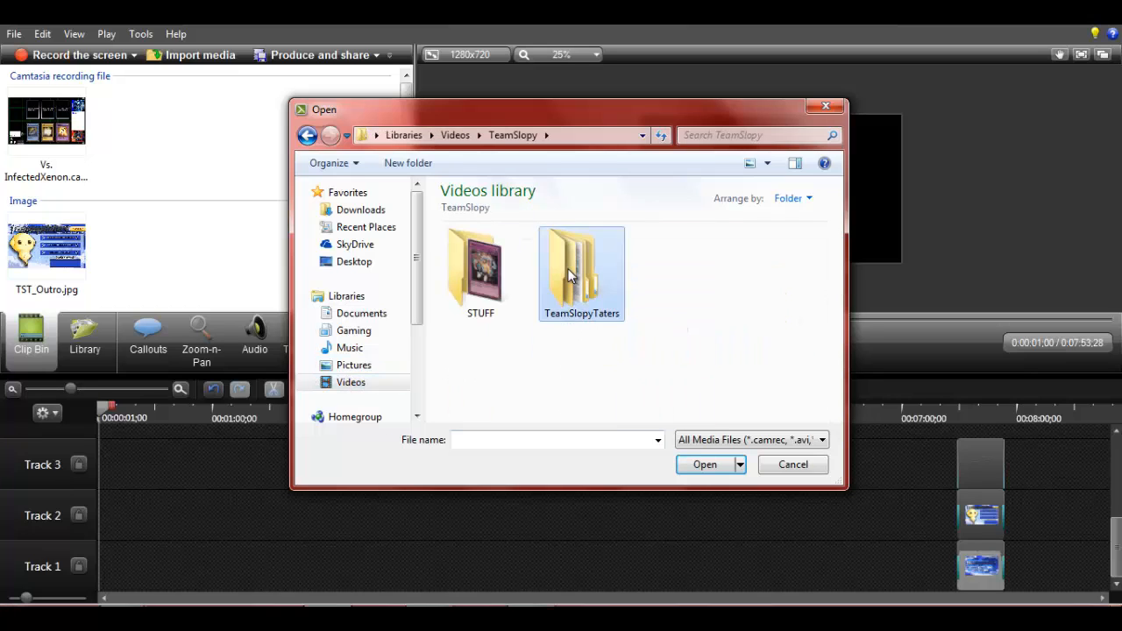
double_click(620, 263)
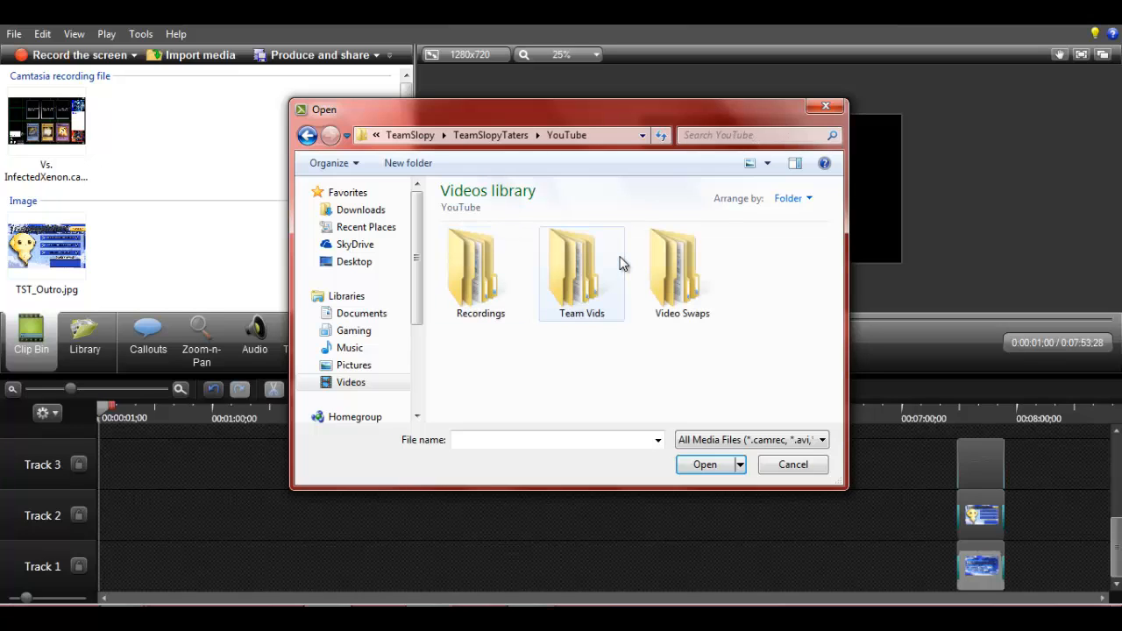
double_click(482, 290)
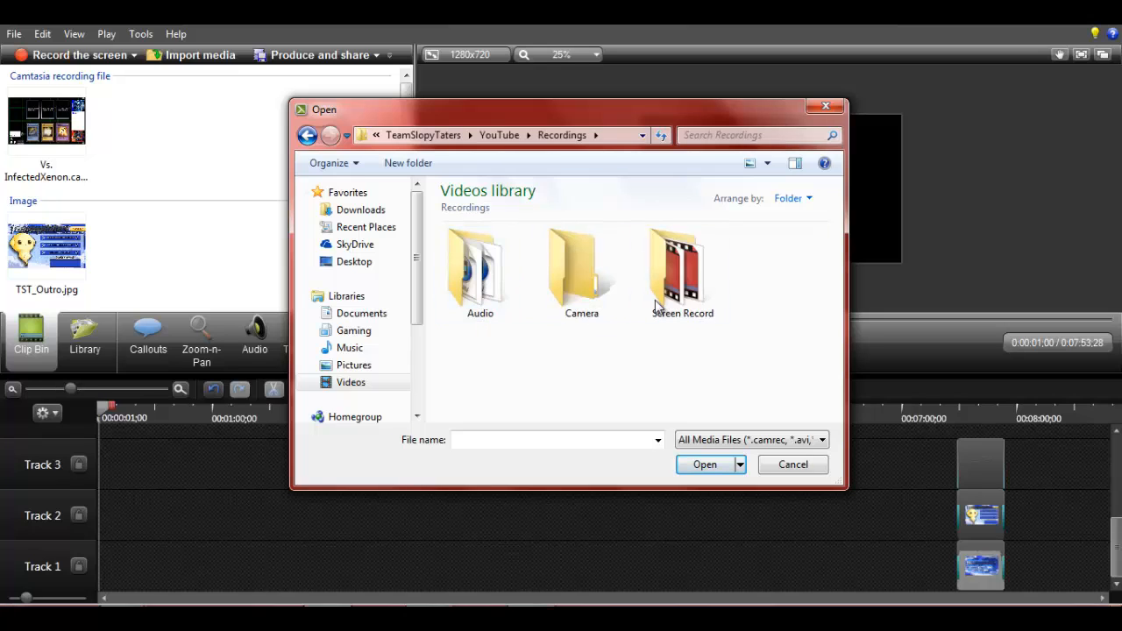
double_click(693, 276)
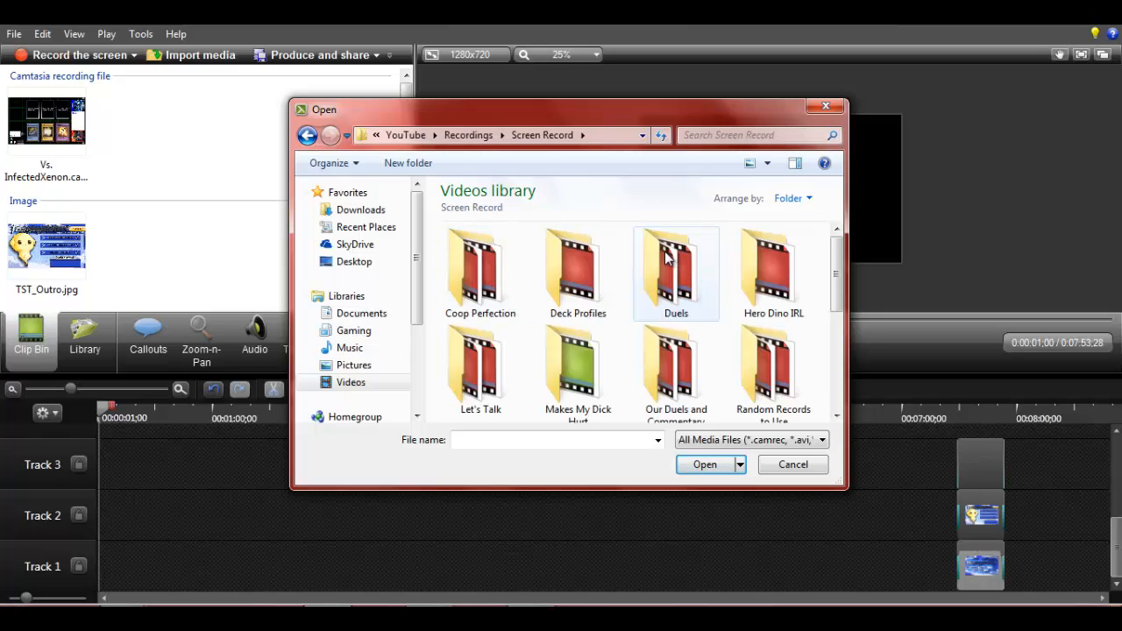
double_click(673, 263)
click(590, 298)
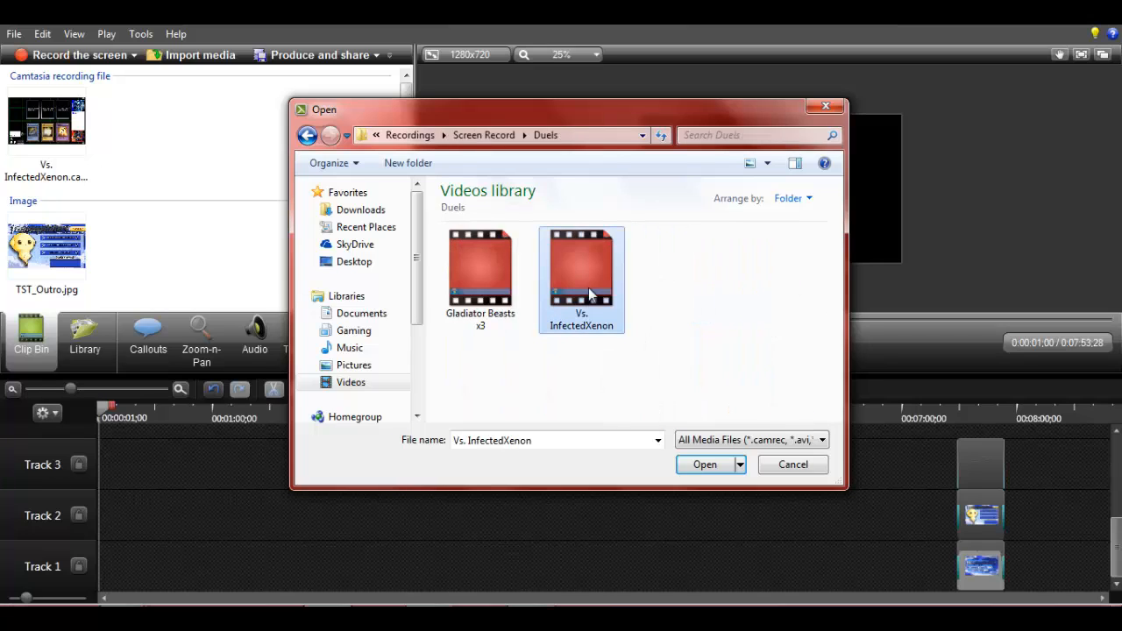
click(698, 465)
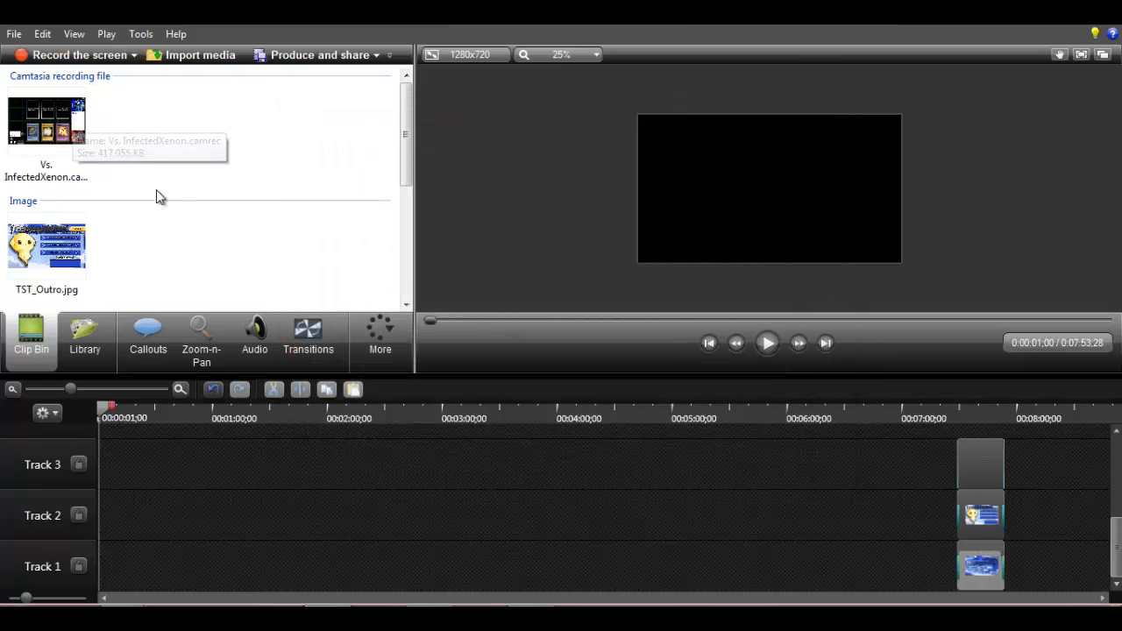
Review the imported media, including the DUBSTEP audio file and the TST_Outro.mp4 video.
drag(156, 190, 33, 76)
click(99, 115)
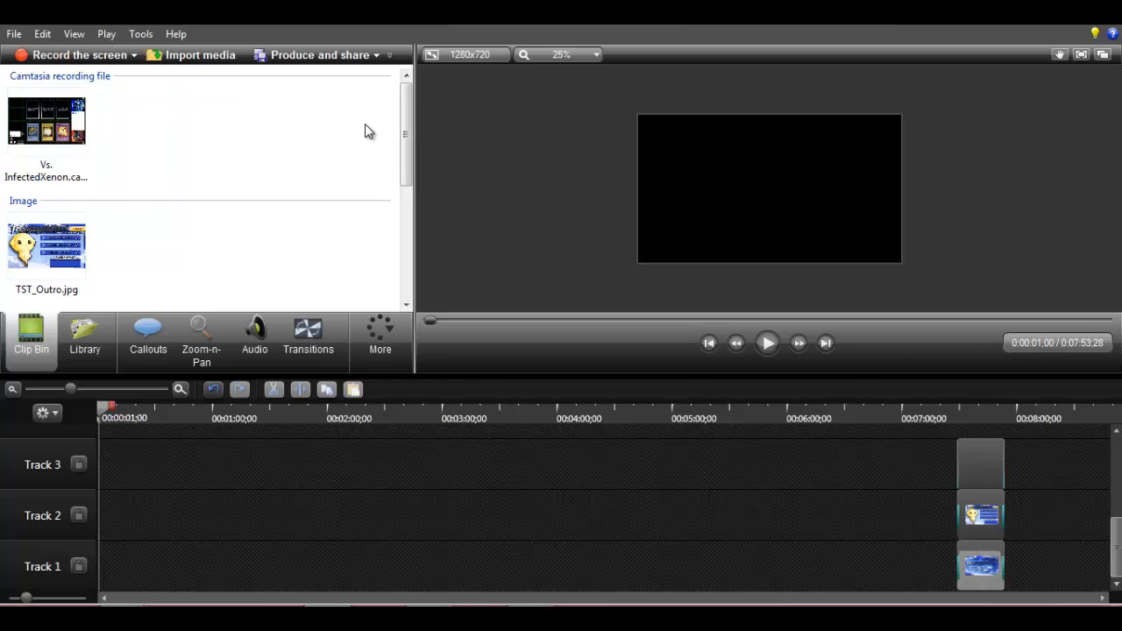
scroll(408, 133, down, 3)
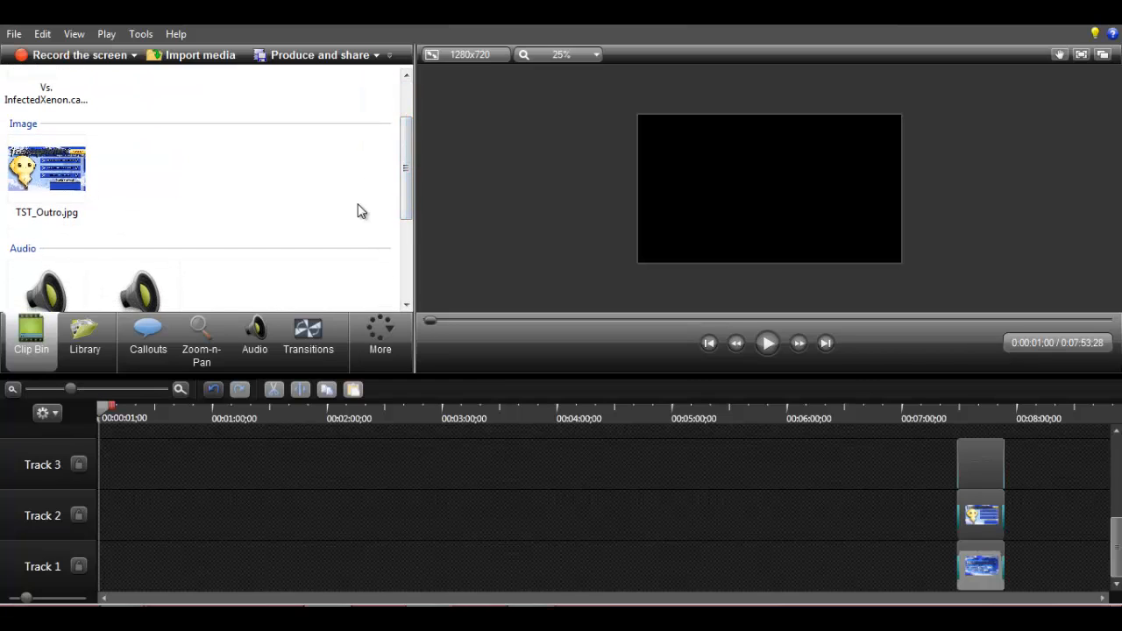
drag(411, 182, 409, 259)
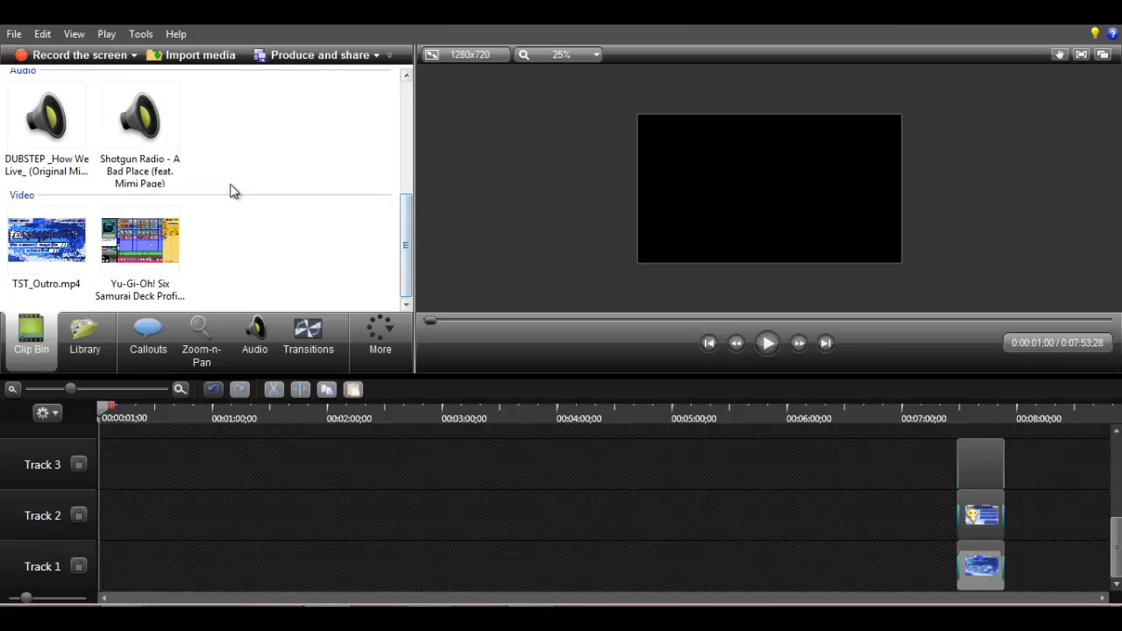
click(51, 129)
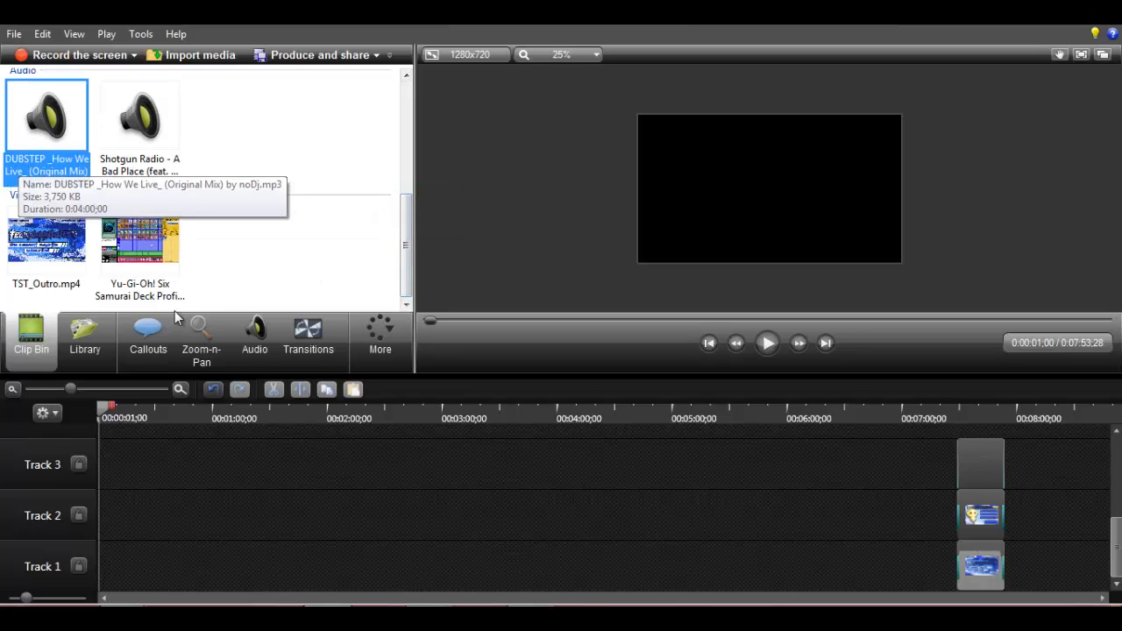
click(253, 260)
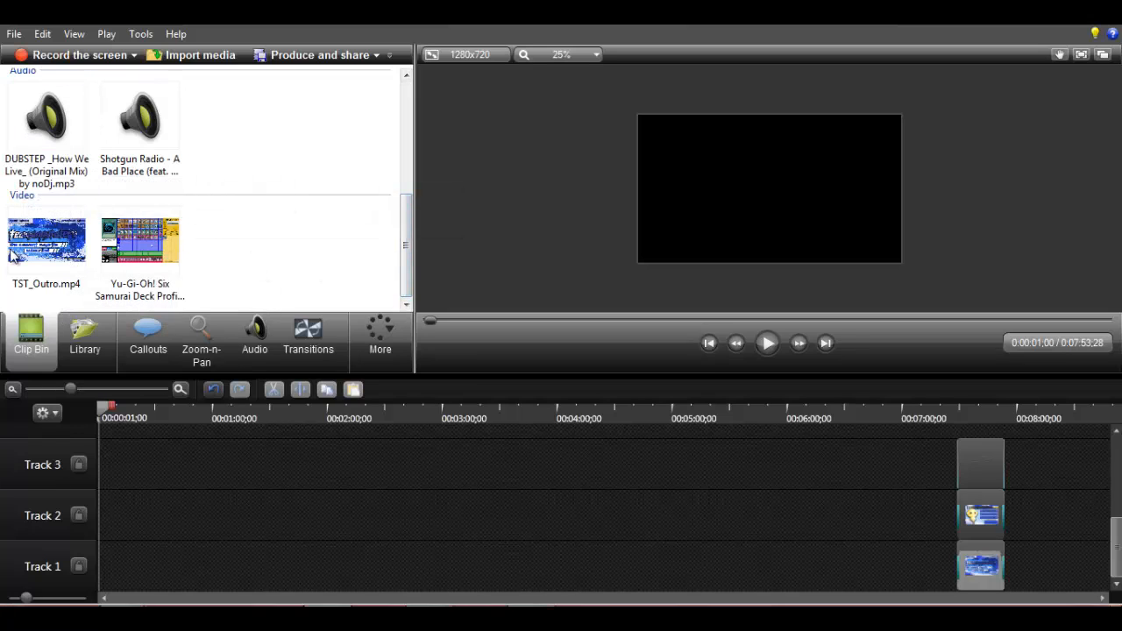
click(48, 300)
ctrl+click(50, 131)
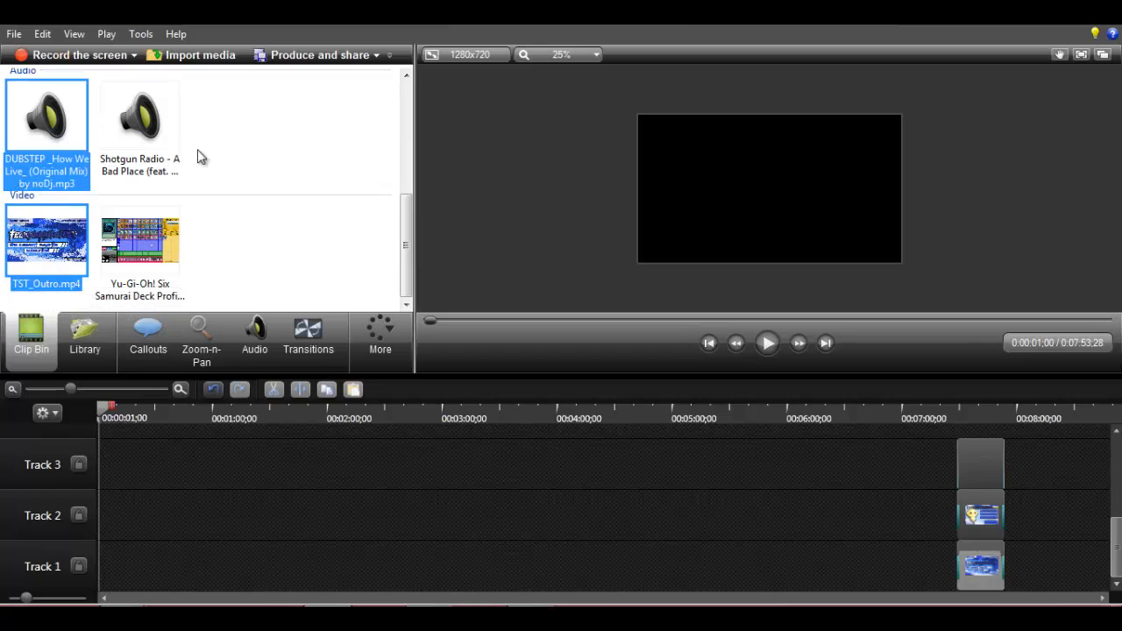
Delete the Yu-Gi-Oh! Six Samurai Deck Profile video from the project's imported media.
click(255, 288)
click(162, 247)
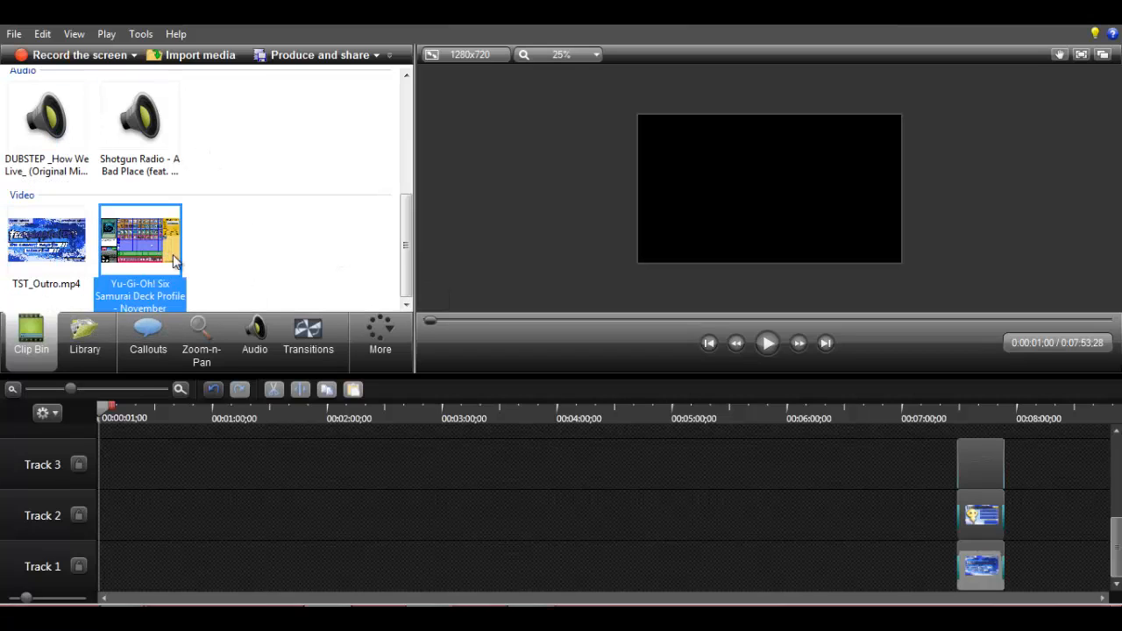
click(294, 253)
click(162, 244)
key(Delete)
Examine the remaining media clips, including the Shotgun Radio - A Bad Place audio file.
mouse_move(407, 251)
mouse_down()
mouse_move(408, 196)
mouse_move(409, 232)
mouse_up()
click(133, 207)
click(303, 216)
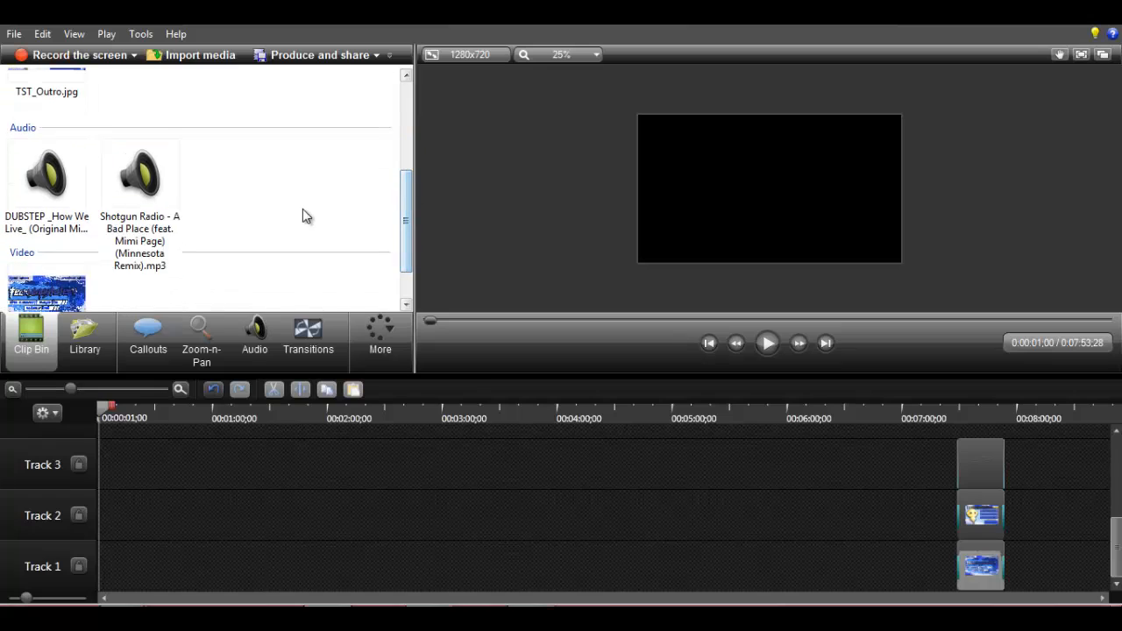
click(148, 184)
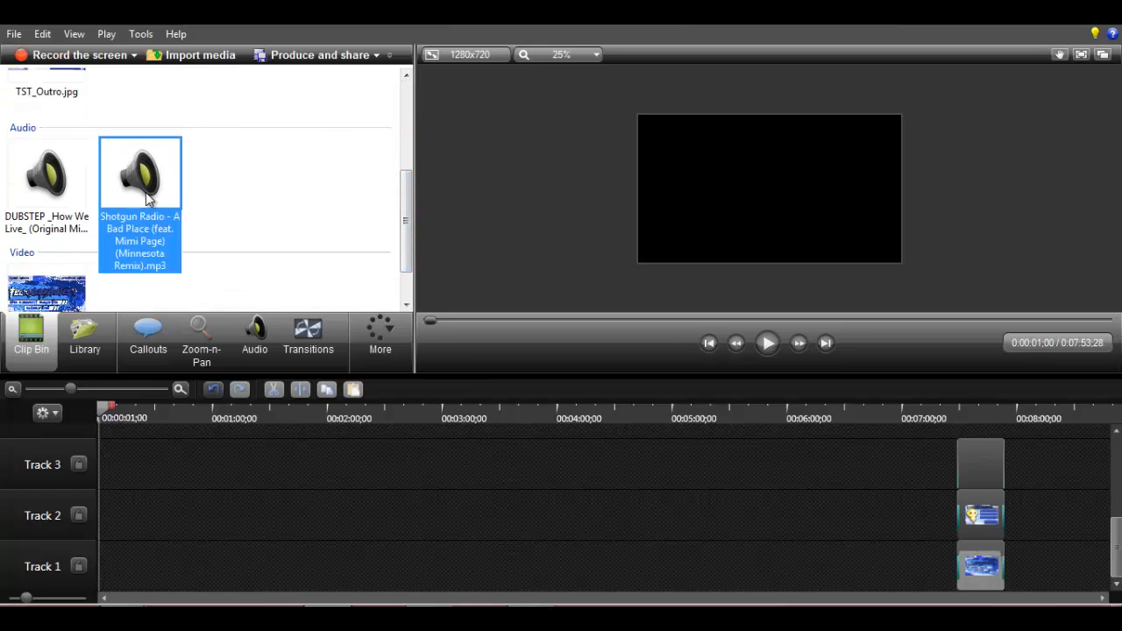
click(353, 200)
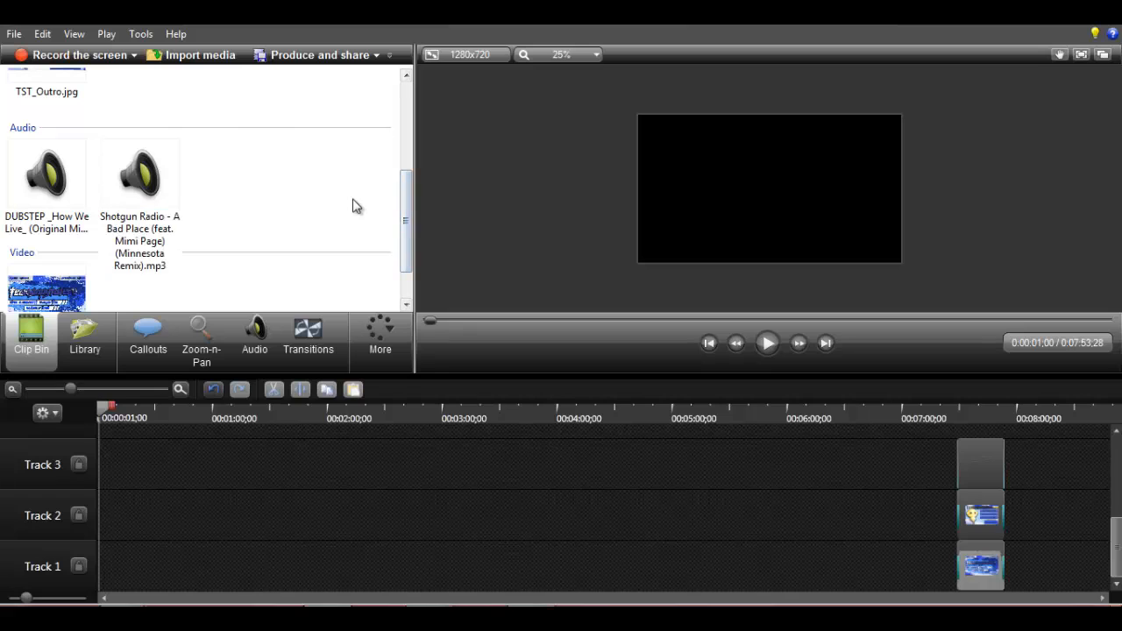
scroll(390, 219, up, 3)
scroll(388, 231, down, 4)
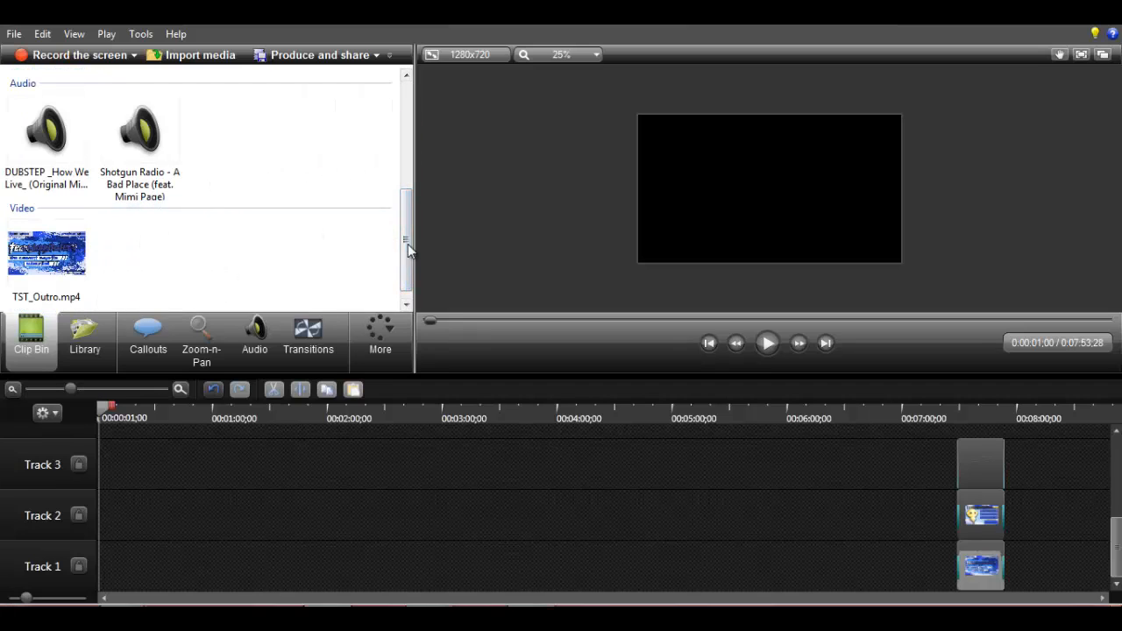
Place the Vs. InfectedXenon recording at the start of Track 4 and dismiss the e-mail notification.
drag(401, 229, 404, 120)
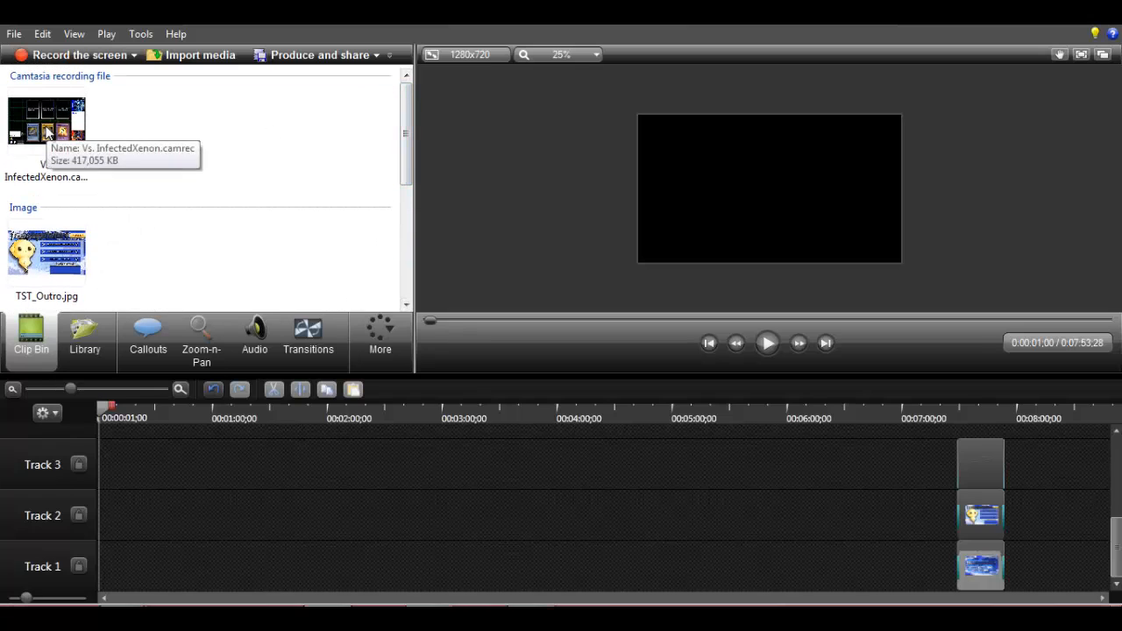
drag(47, 148, 105, 434)
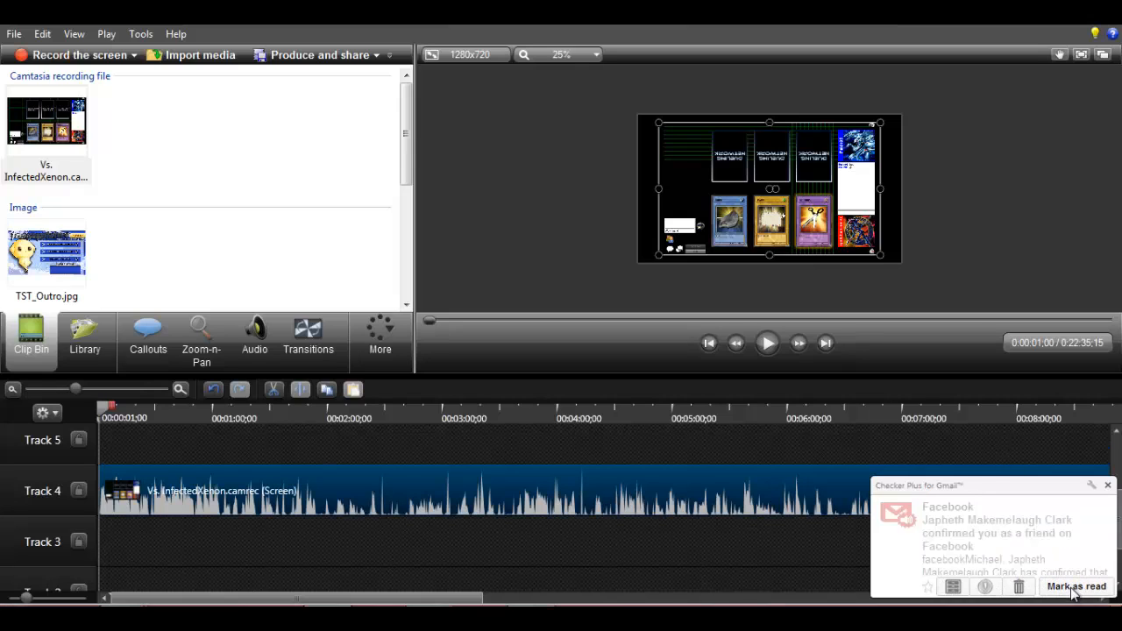
click(1075, 587)
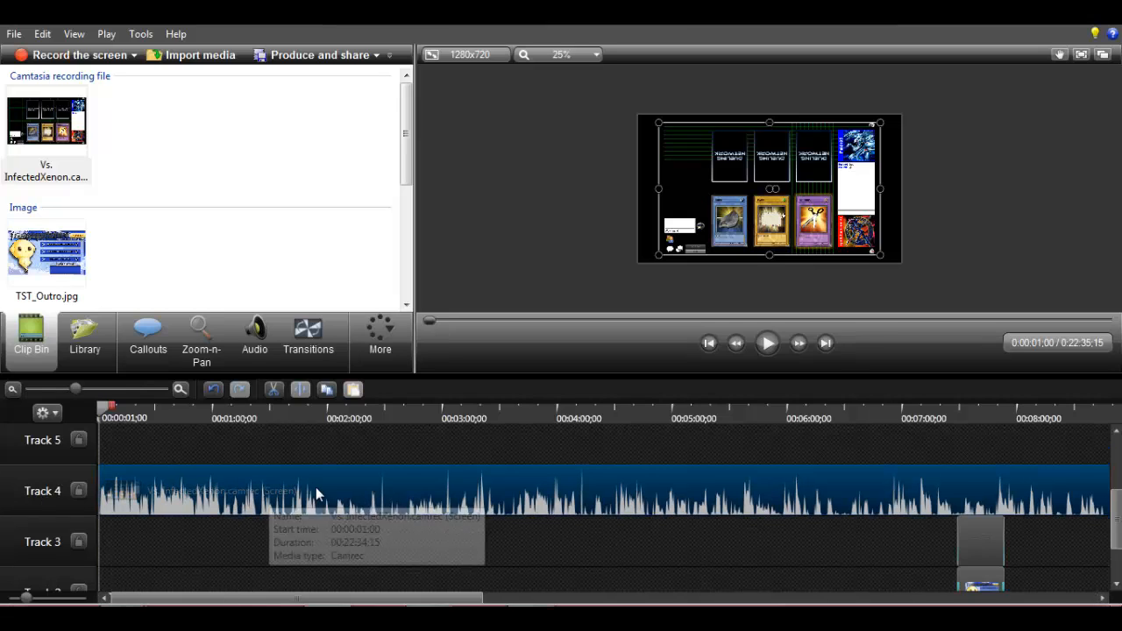
Preview the opening of the recording and stretch its picture to fill the whole 1280x720 canvas.
drag(108, 408, 155, 407)
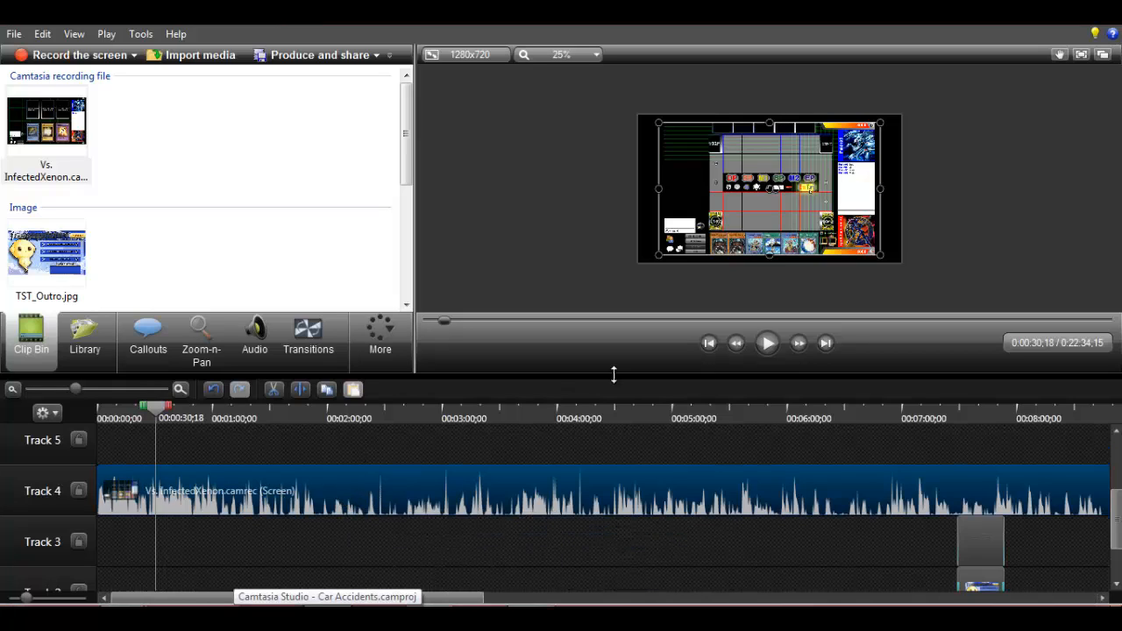
drag(166, 409, 11, 376)
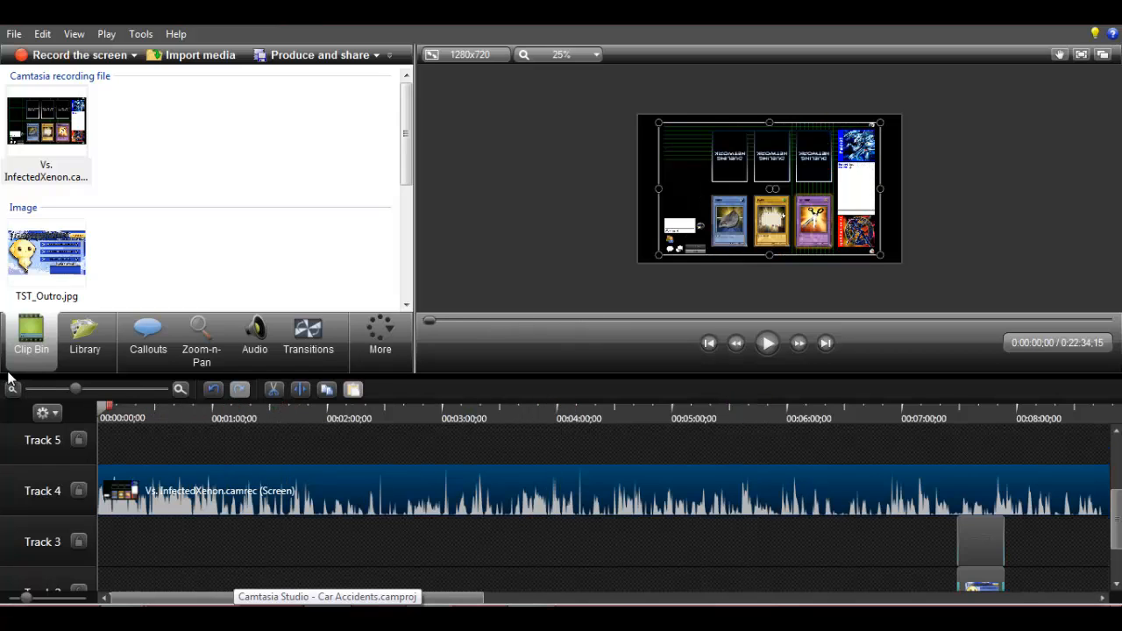
drag(104, 412, 262, 430)
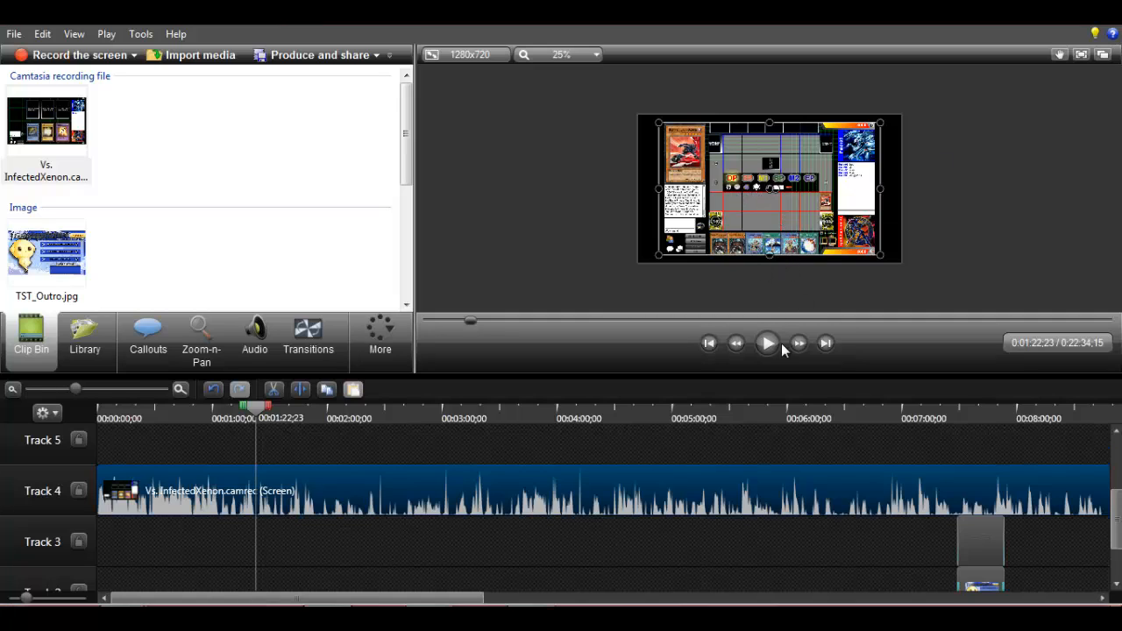
key(ctrl+Home)
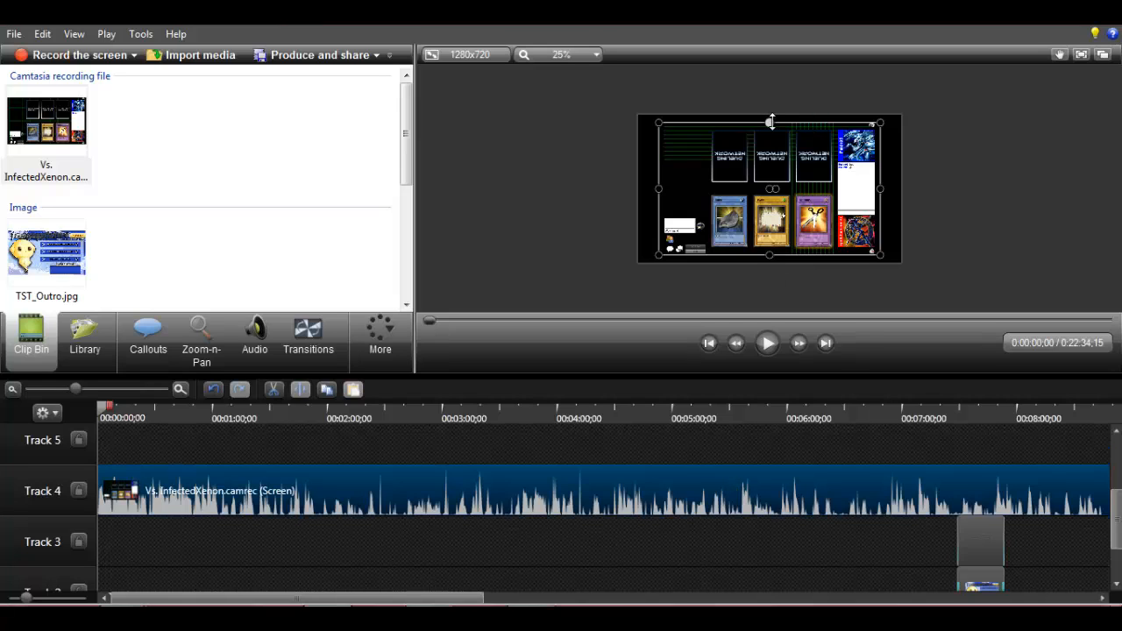
drag(770, 122, 769, 115)
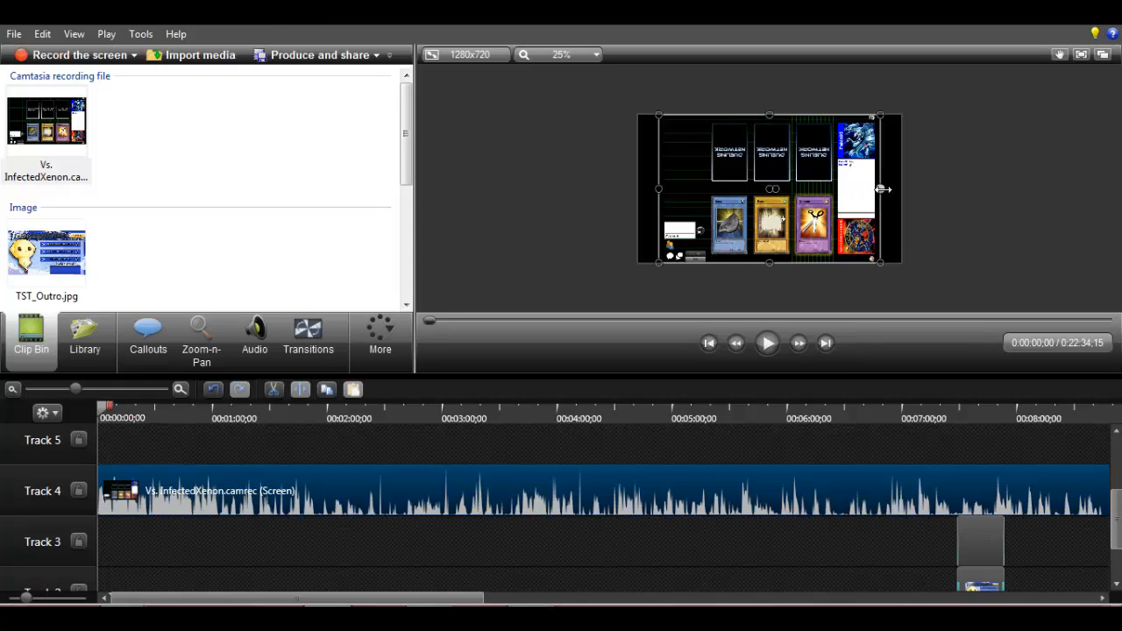
drag(883, 188, 901, 187)
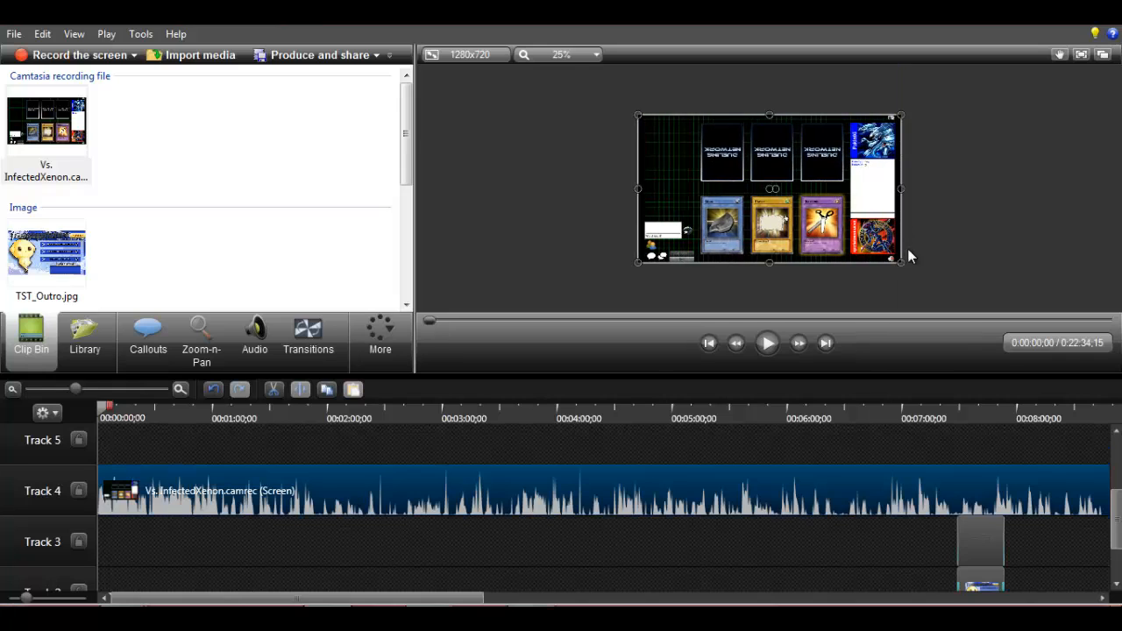
click(957, 174)
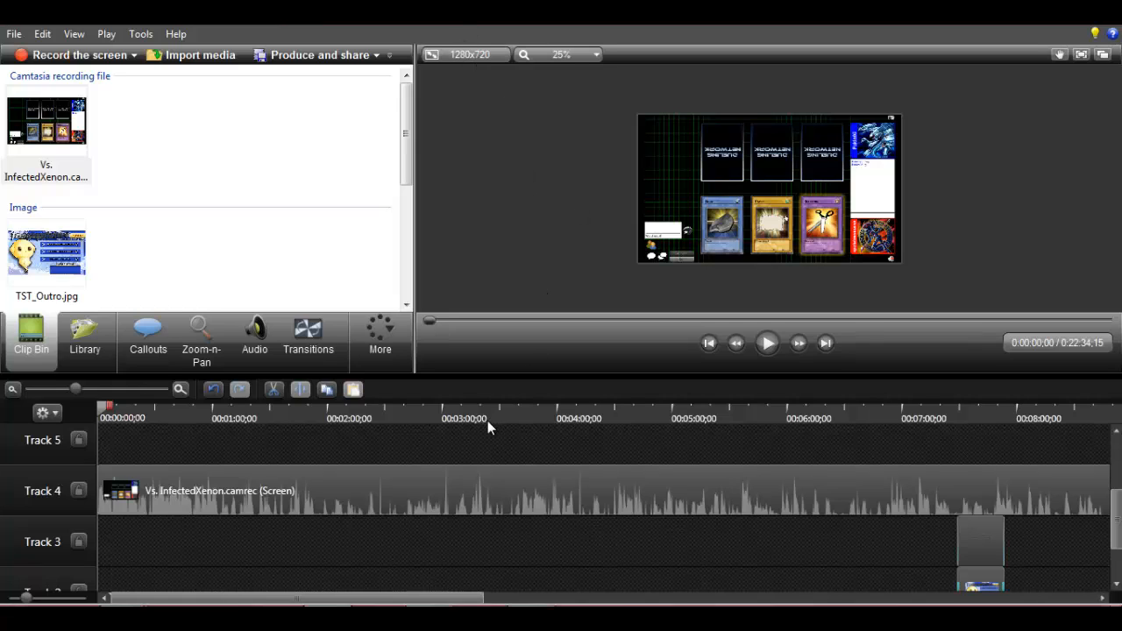
Set the clip speed of the Vs. InfectedXenon recording to 250% of the original.
click(466, 484)
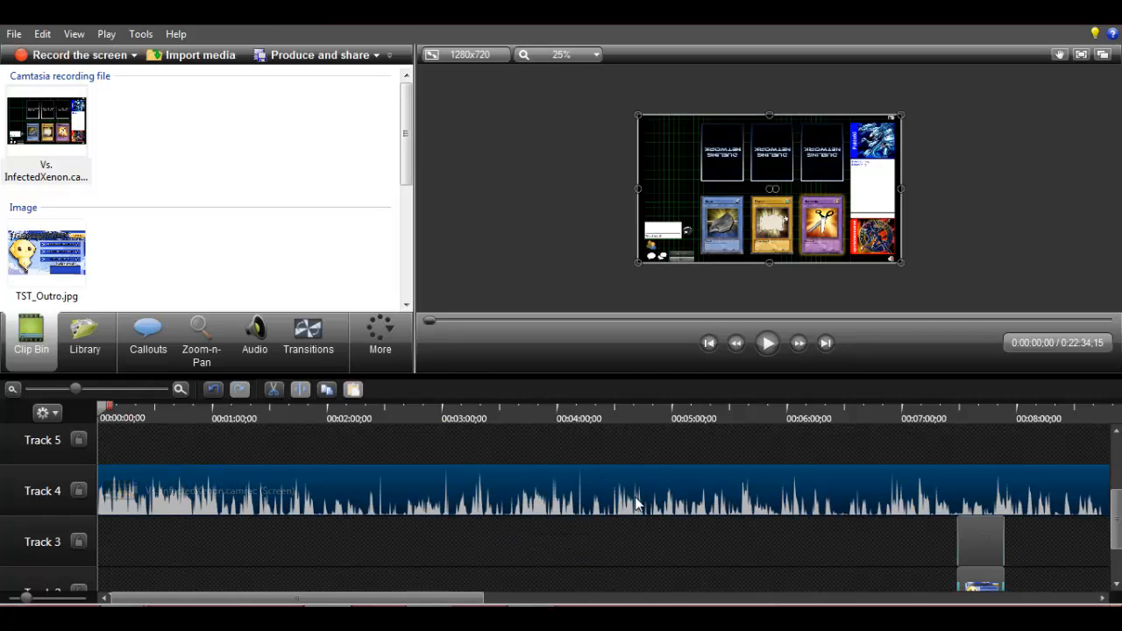
right_click(438, 488)
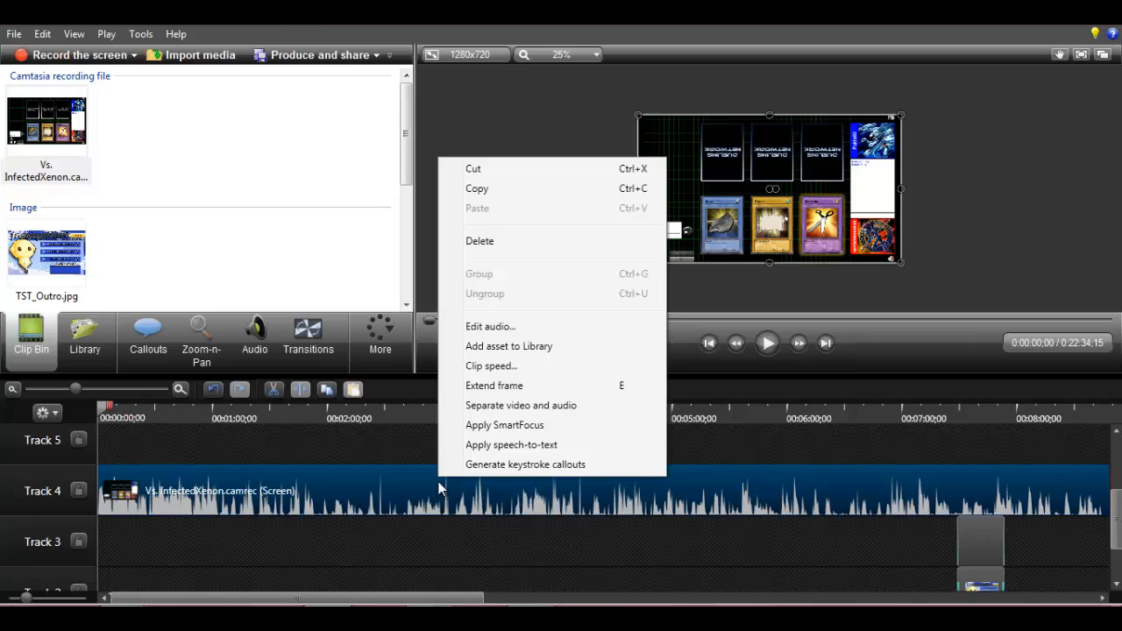
click(490, 365)
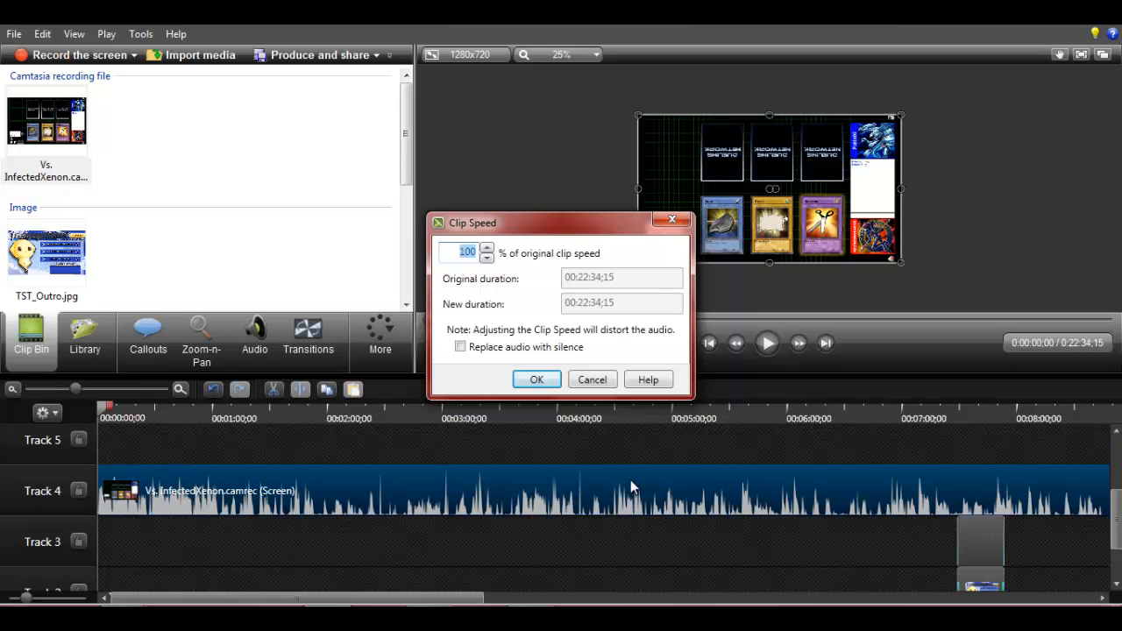
text(250)
key(Return)
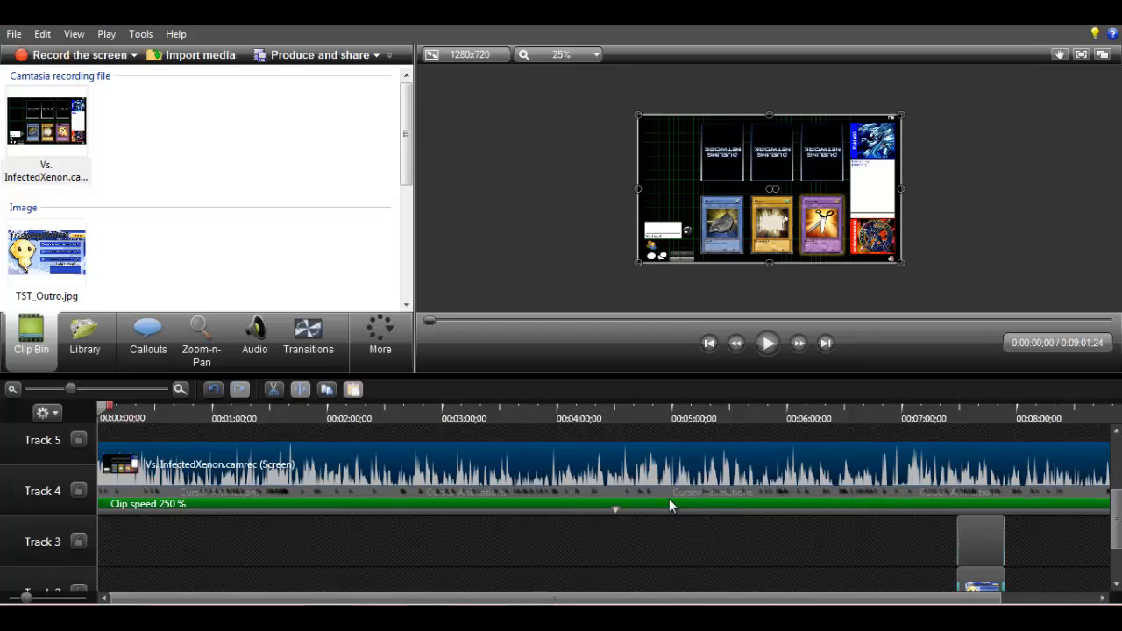
click(613, 511)
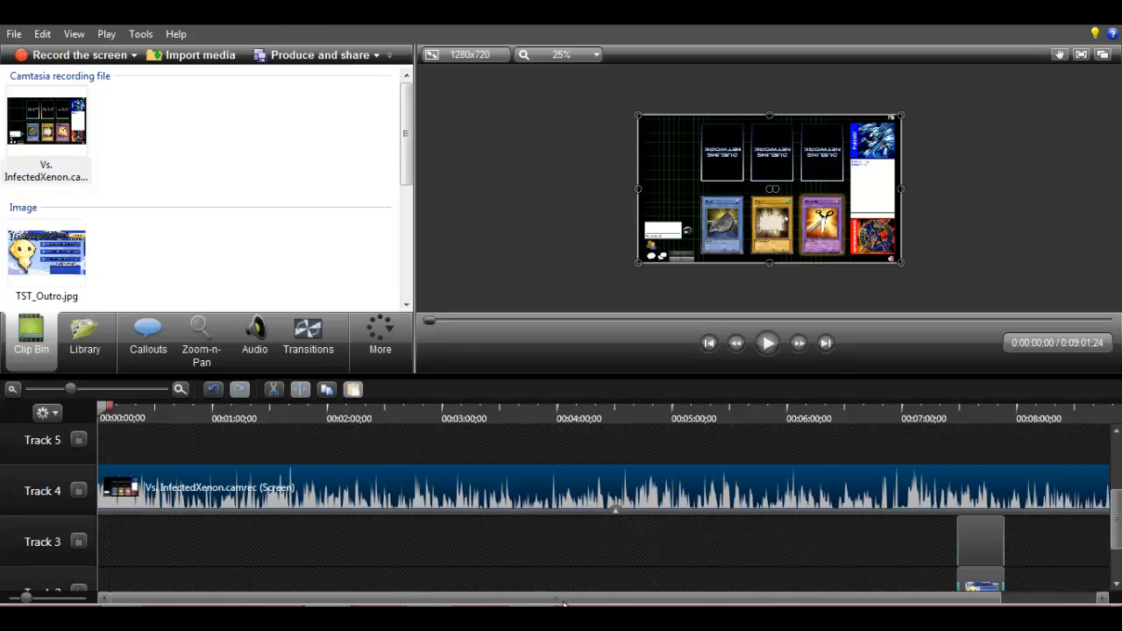
Move the outro clips on Tracks 1, 2 and 3 past the recording's end, starting at about 0:09:24.
drag(596, 598, 690, 597)
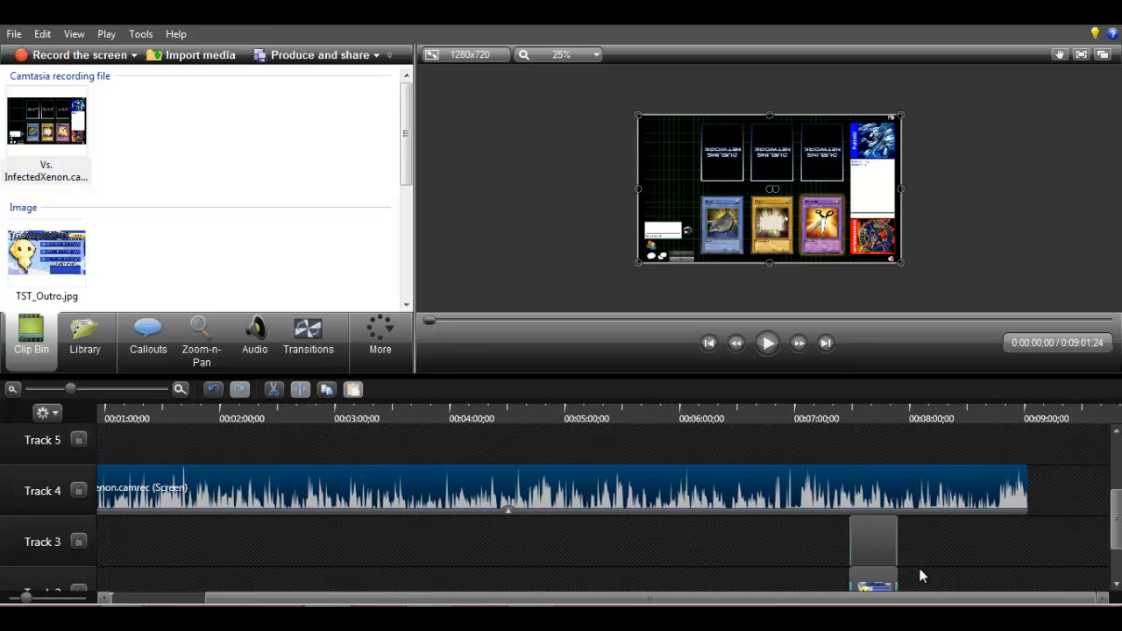
drag(1116, 503, 1116, 536)
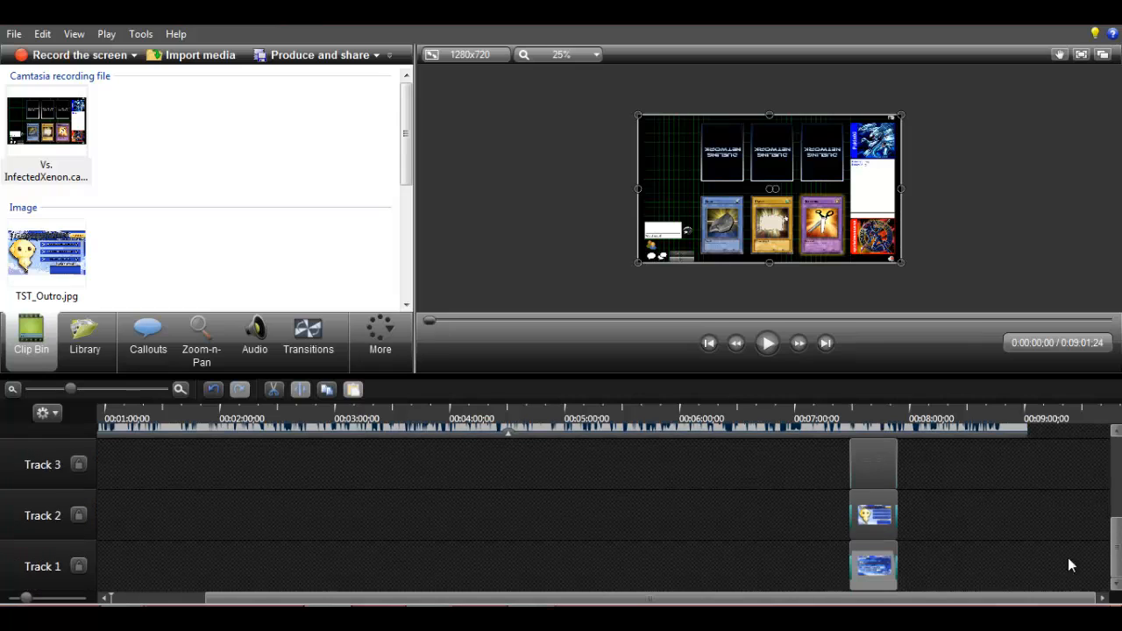
drag(927, 597, 1087, 491)
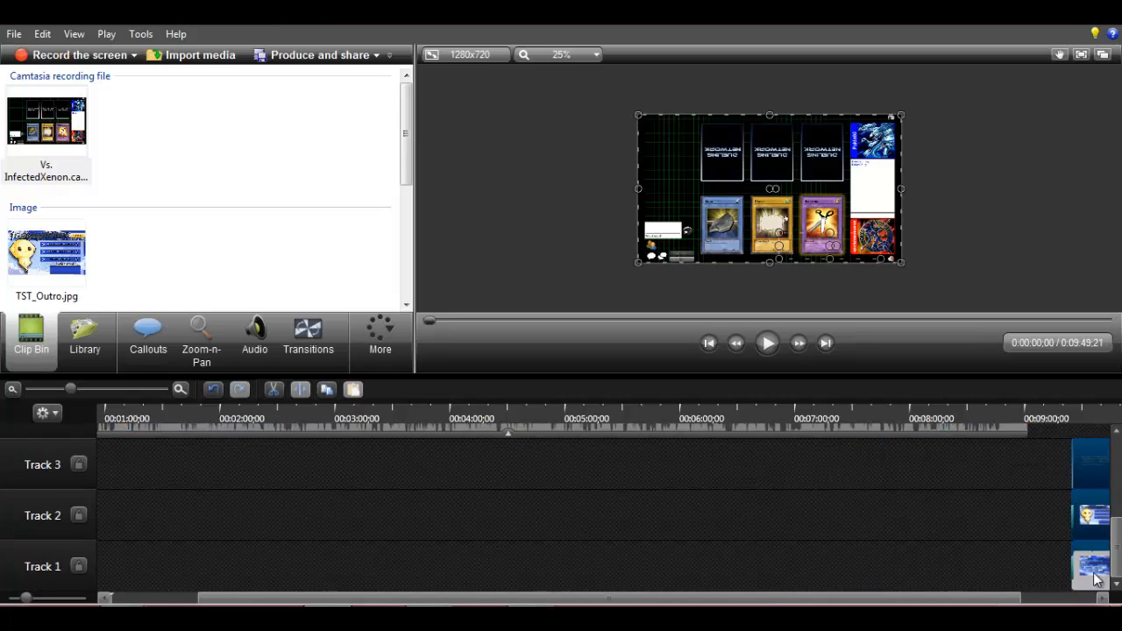
Move the Vs. InfectedXenon recording from Track 4 down to Track 2, starting at the beginning of the timeline.
scroll(1095, 577, up, 3)
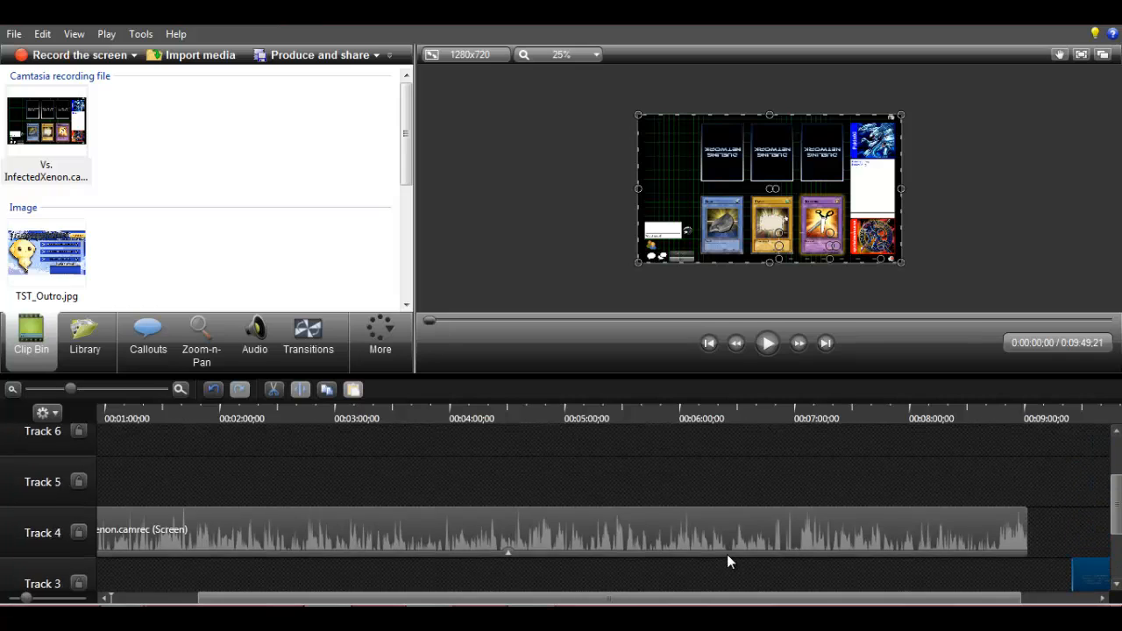
drag(679, 531, 682, 604)
click(1116, 584)
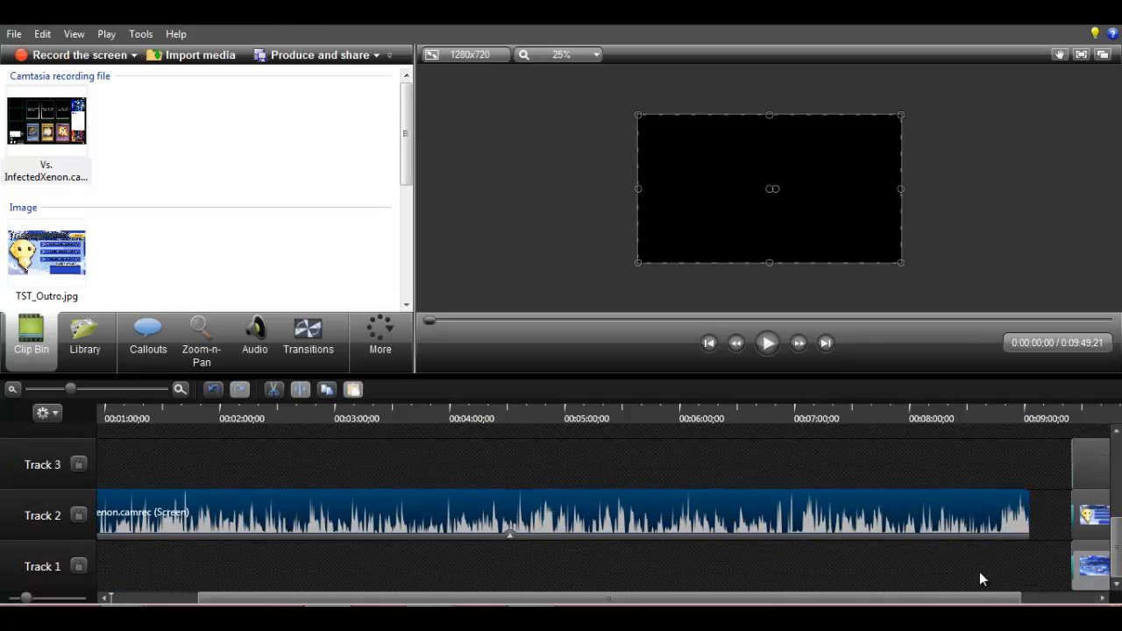
drag(719, 578, 603, 578)
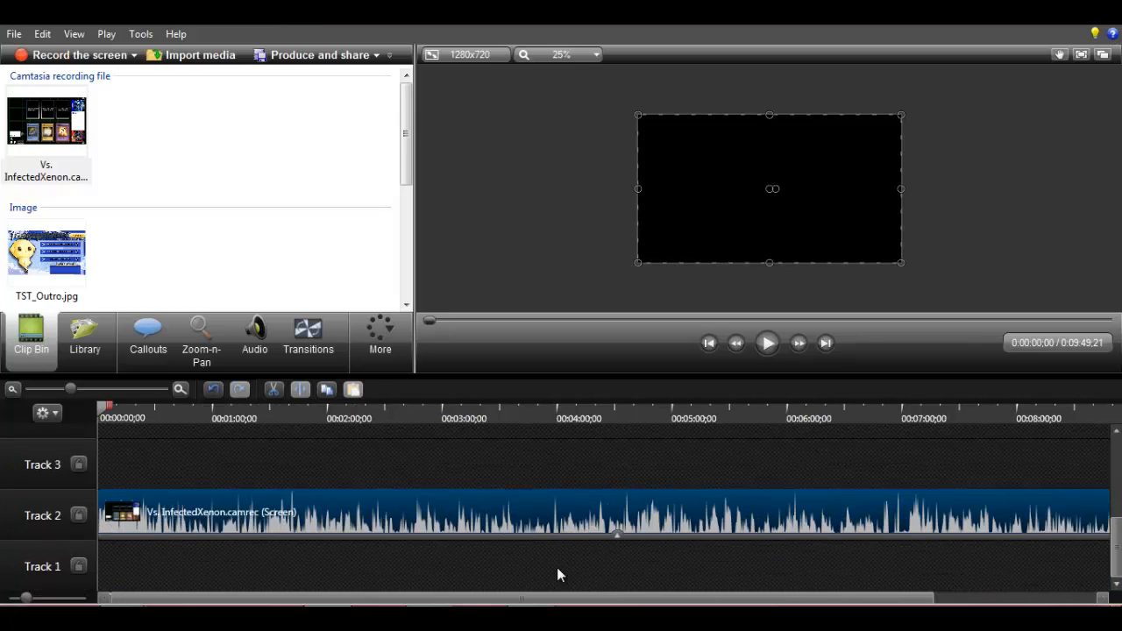
click(614, 524)
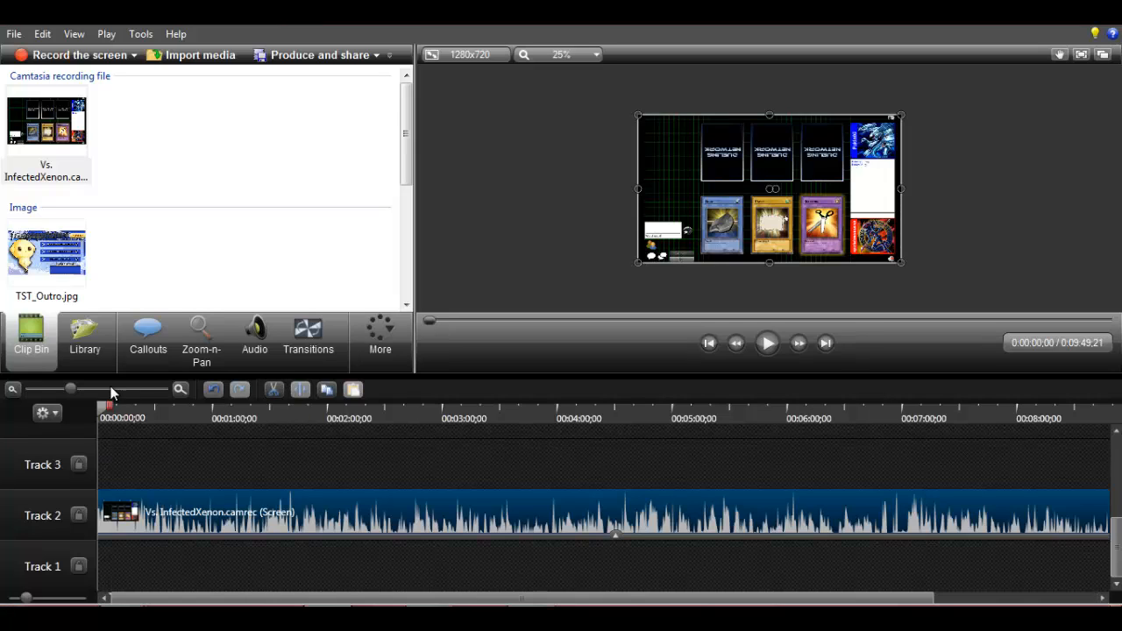
Locate the point just before the duel field appears and split the Track 2 recording at 0:00:05;20.
mouse_move(102, 412)
mouse_down()
mouse_move(122, 419)
mouse_move(94, 417)
mouse_up()
click(826, 343)
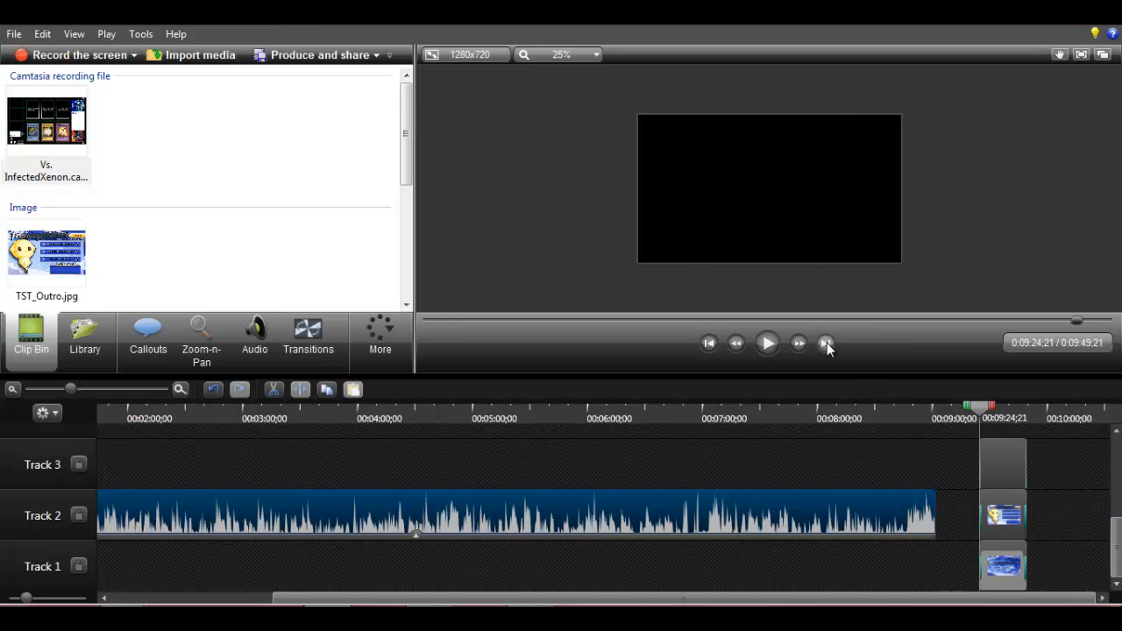
click(705, 350)
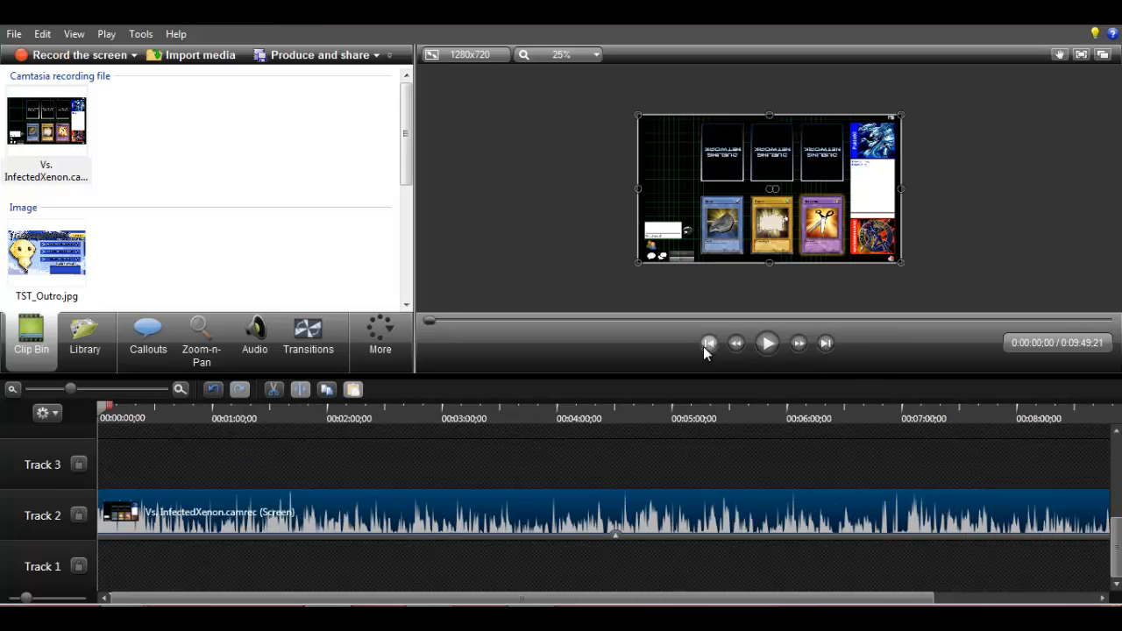
click(799, 347)
click(799, 347)
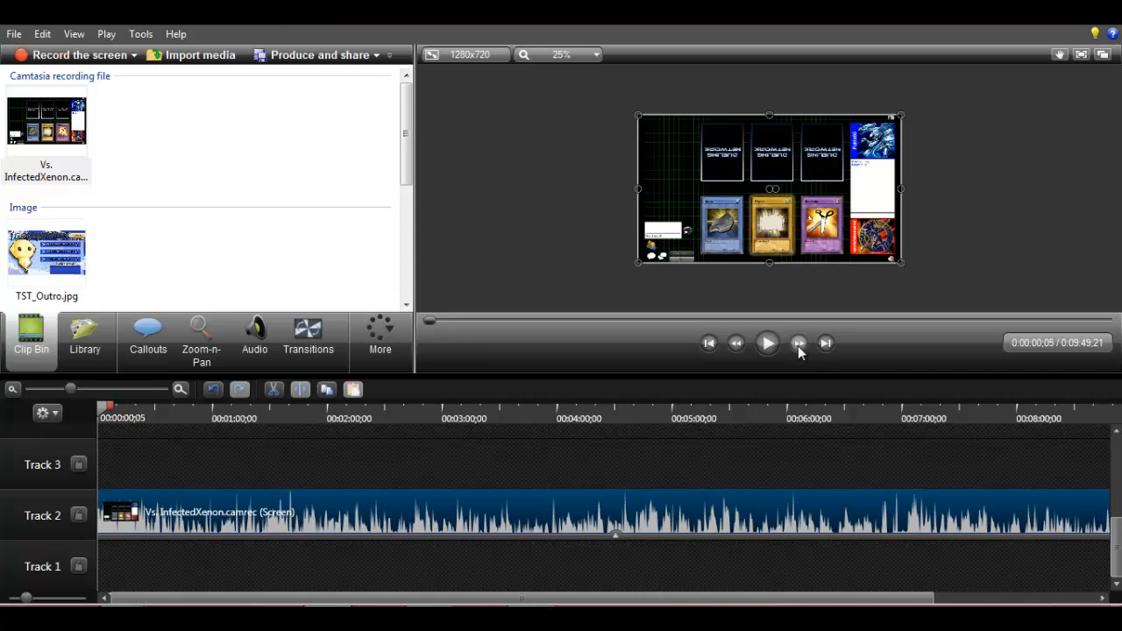
click(180, 390)
click(179, 389)
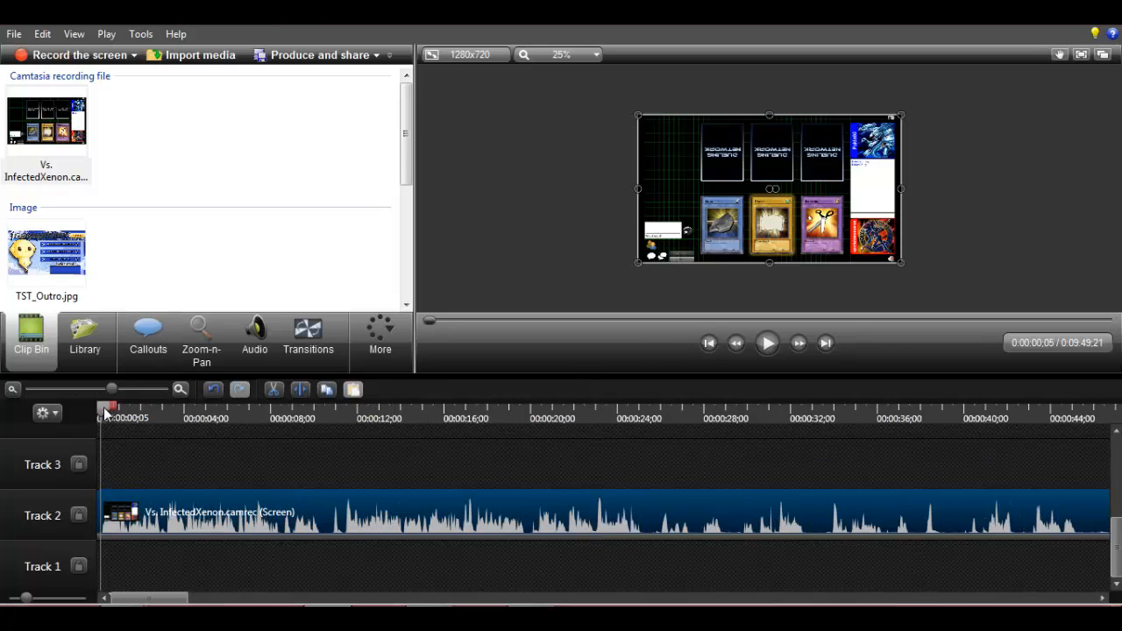
drag(104, 413, 267, 412)
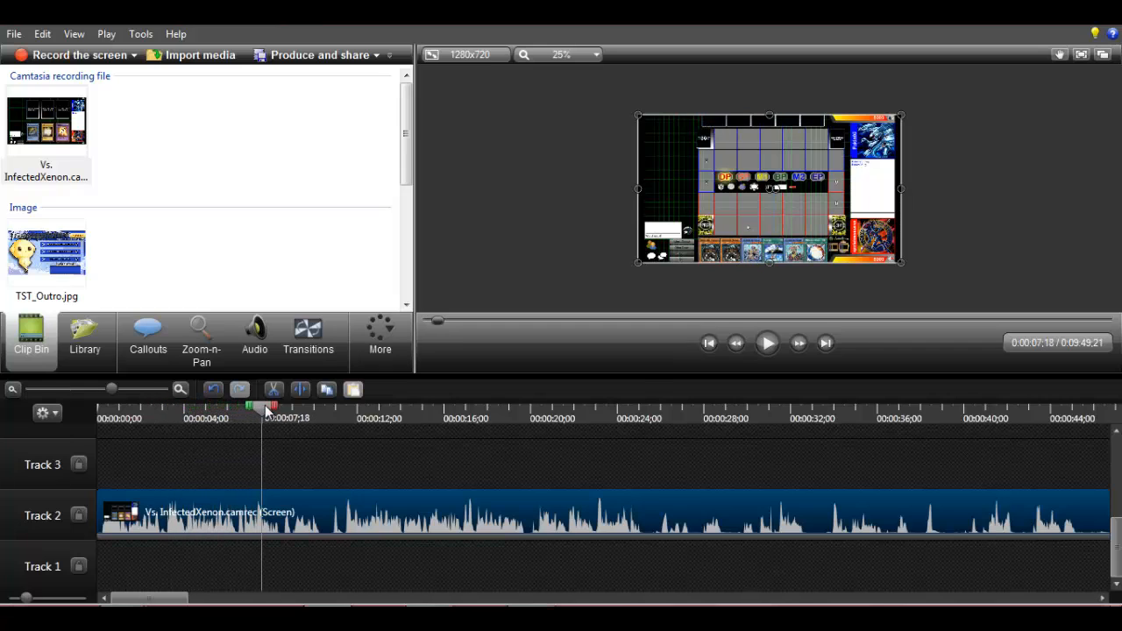
click(738, 347)
drag(737, 347, 732, 343)
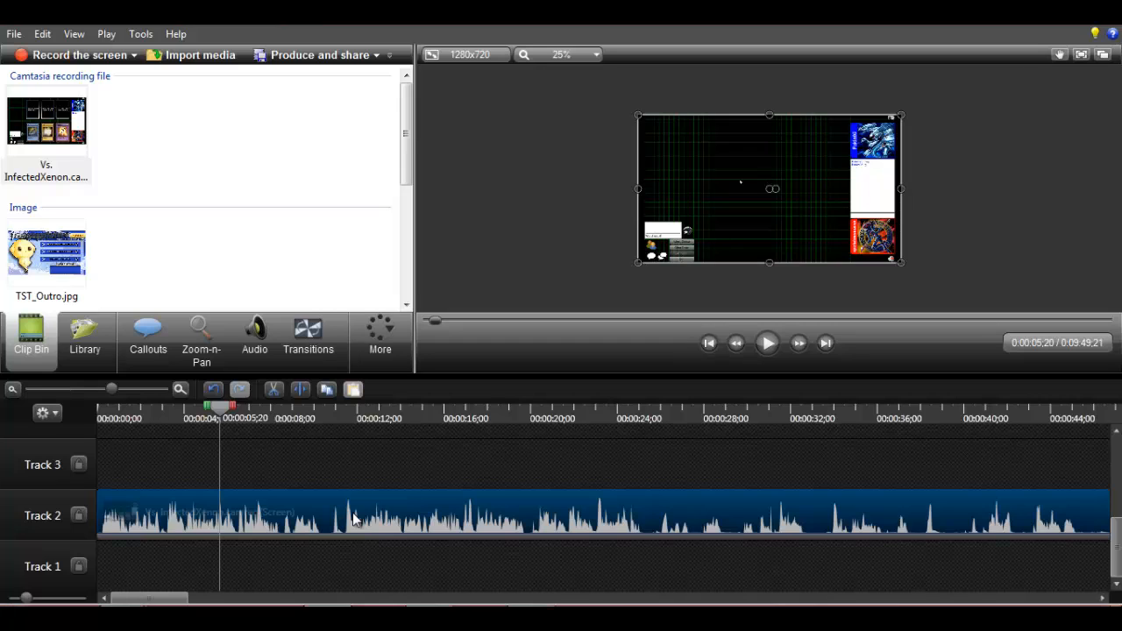
key(s)
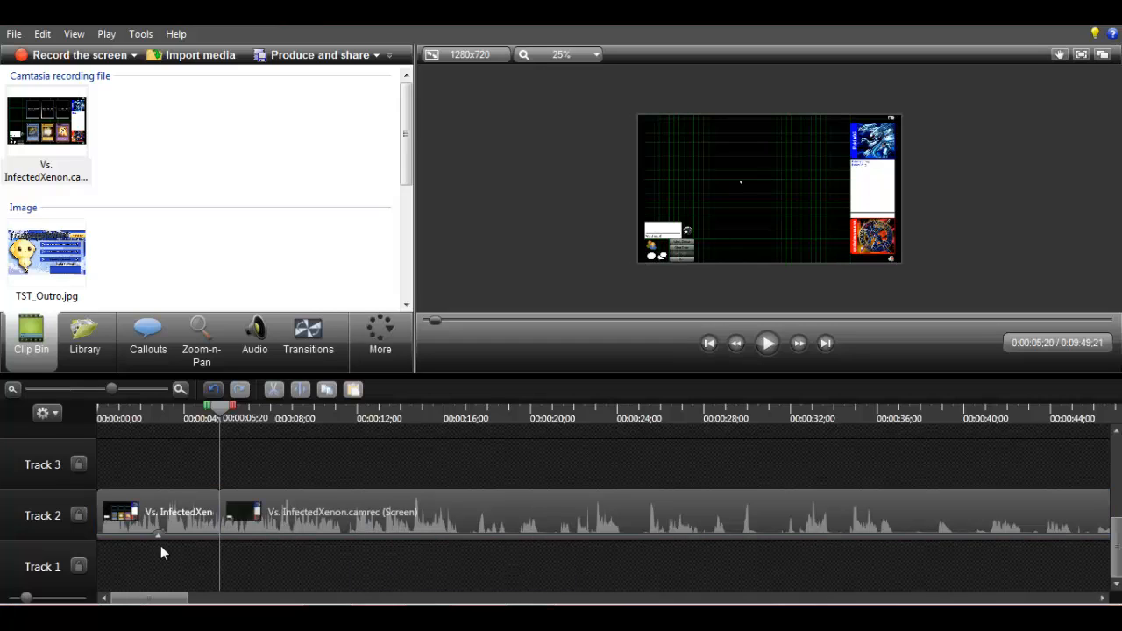
Delete the short opening segment before the split and move the remaining recording to the start of Track 2.
click(192, 516)
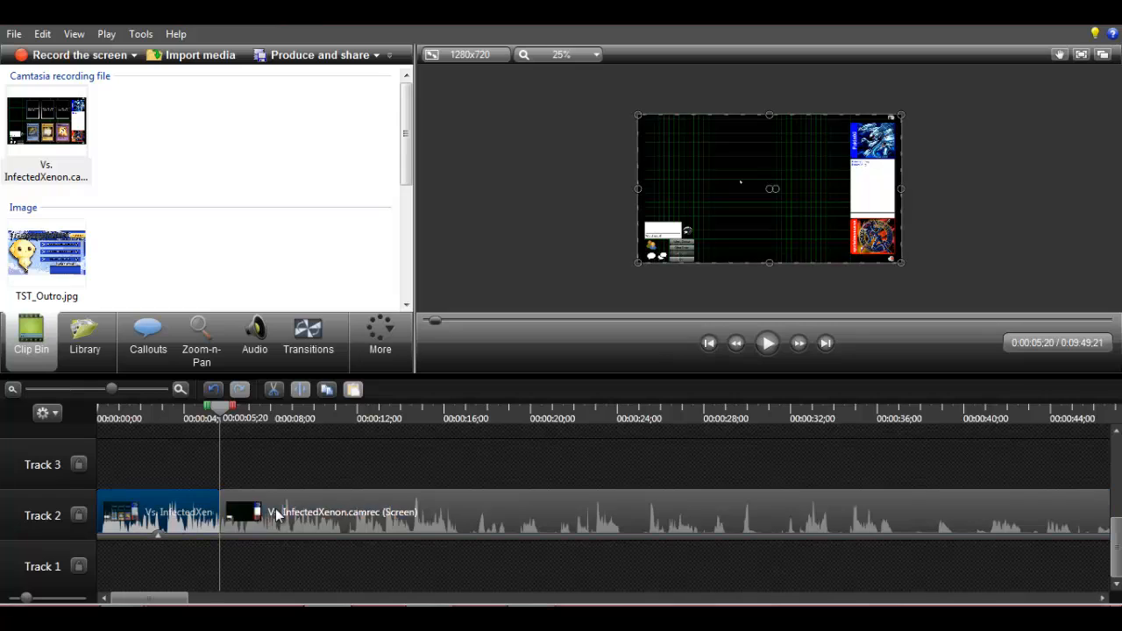
click(276, 514)
click(155, 518)
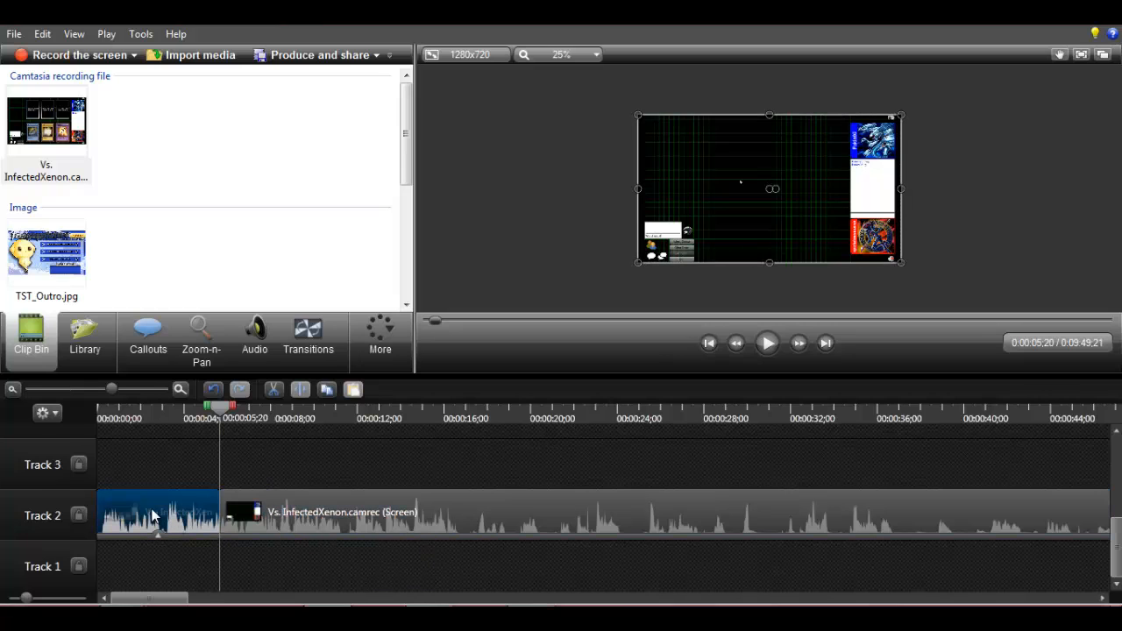
drag(206, 419, 146, 441)
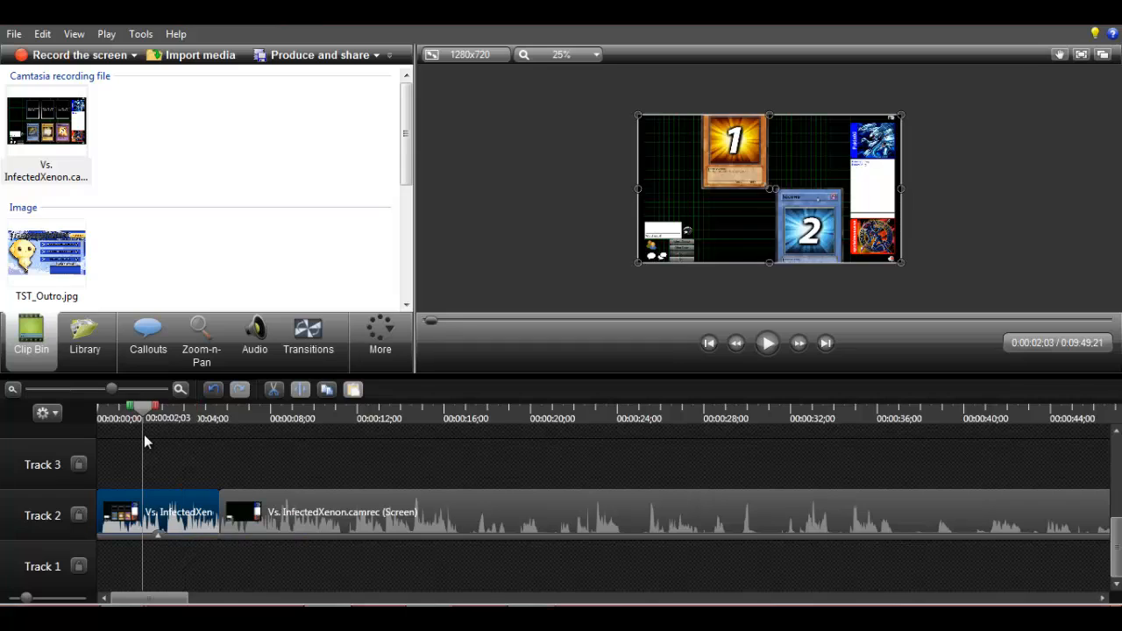
right_click(175, 517)
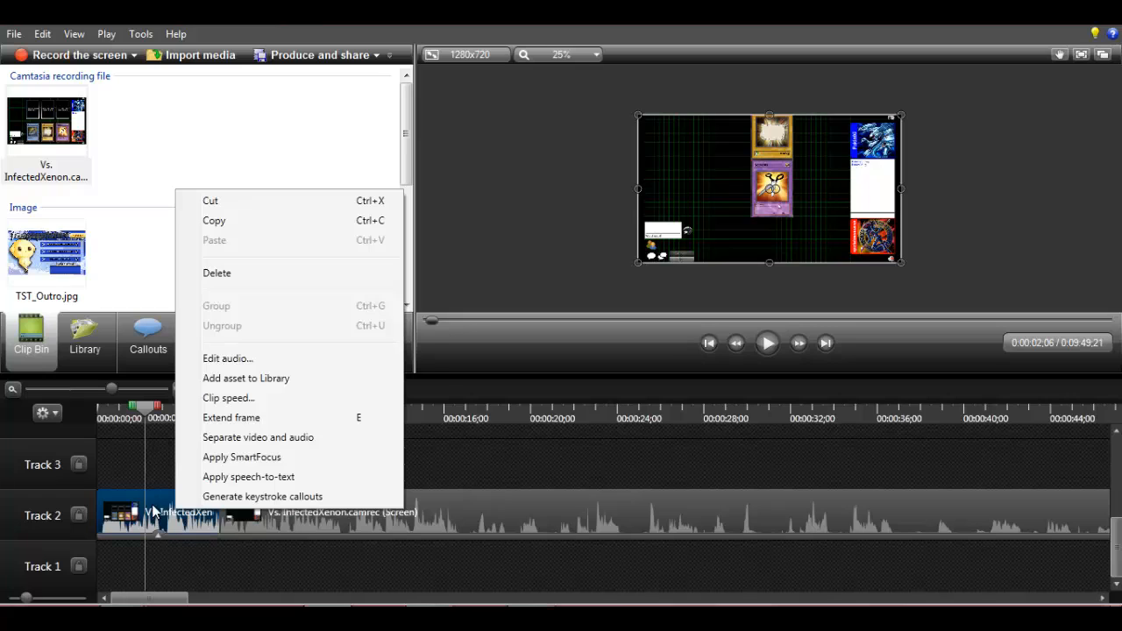
key(Delete)
drag(392, 504, 112, 504)
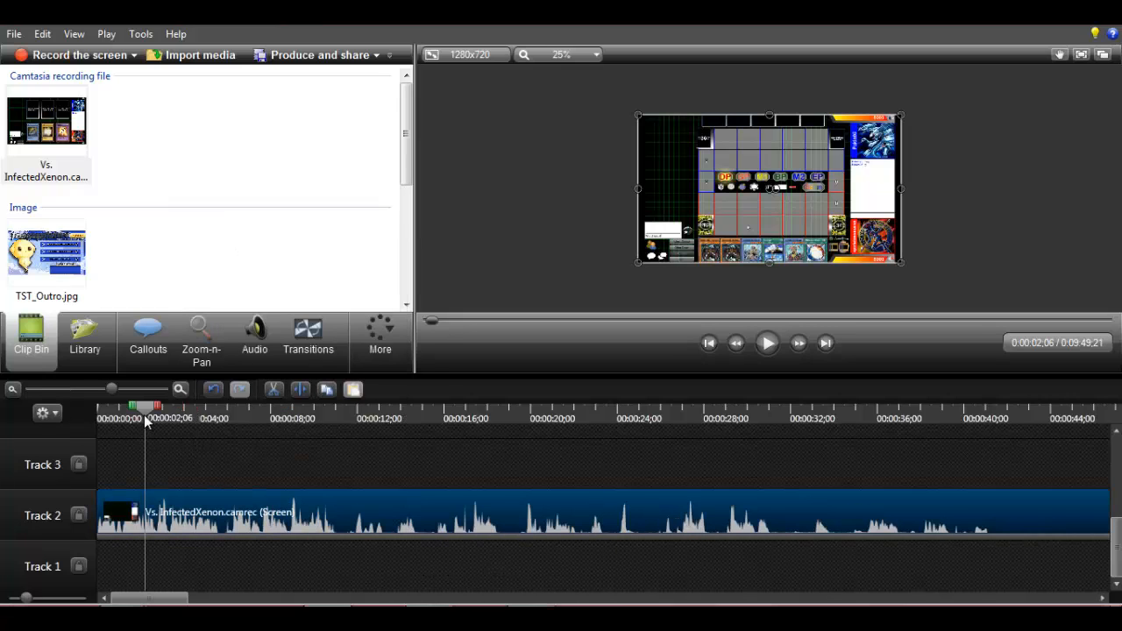
drag(148, 418, 20, 431)
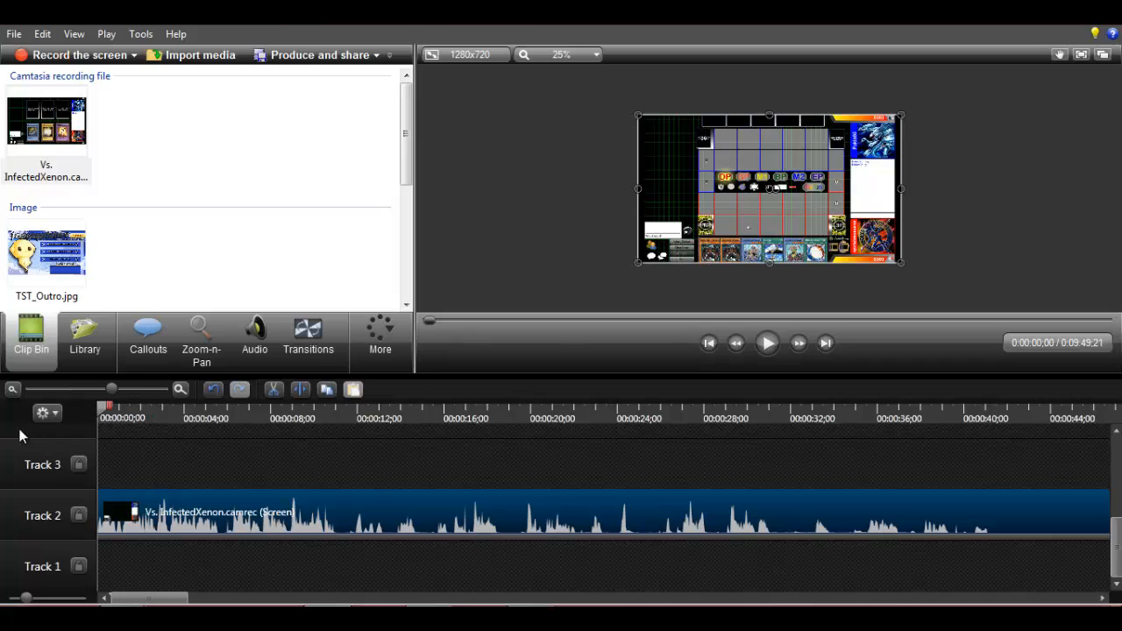
Play back the opening of the trimmed Track 2 recording and return to the start of the timeline.
click(768, 343)
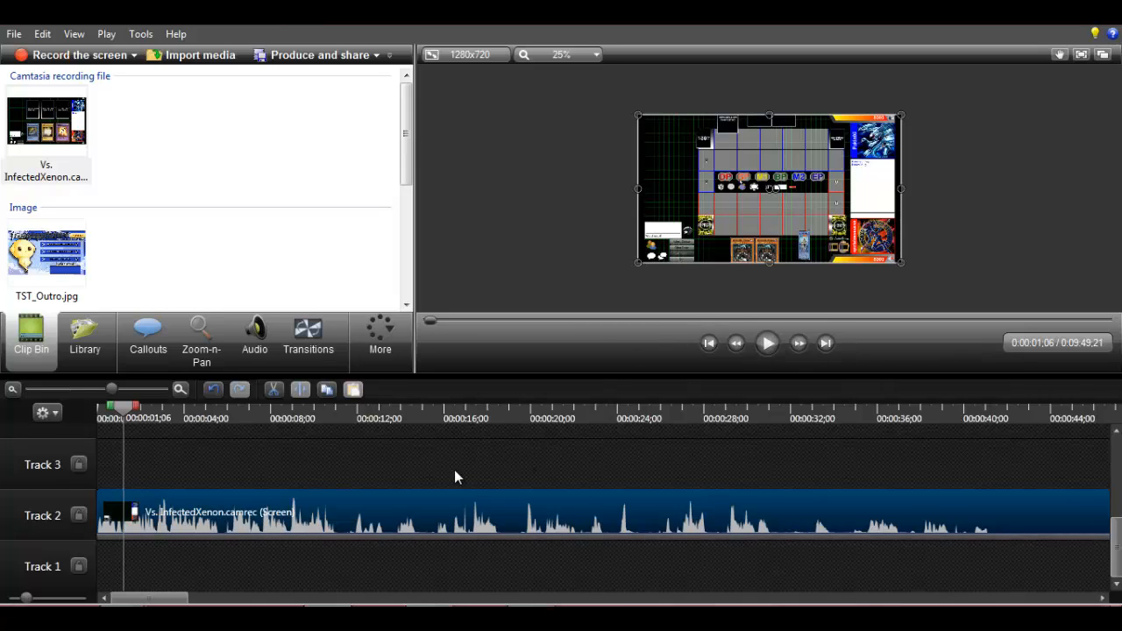
drag(100, 409, 55, 408)
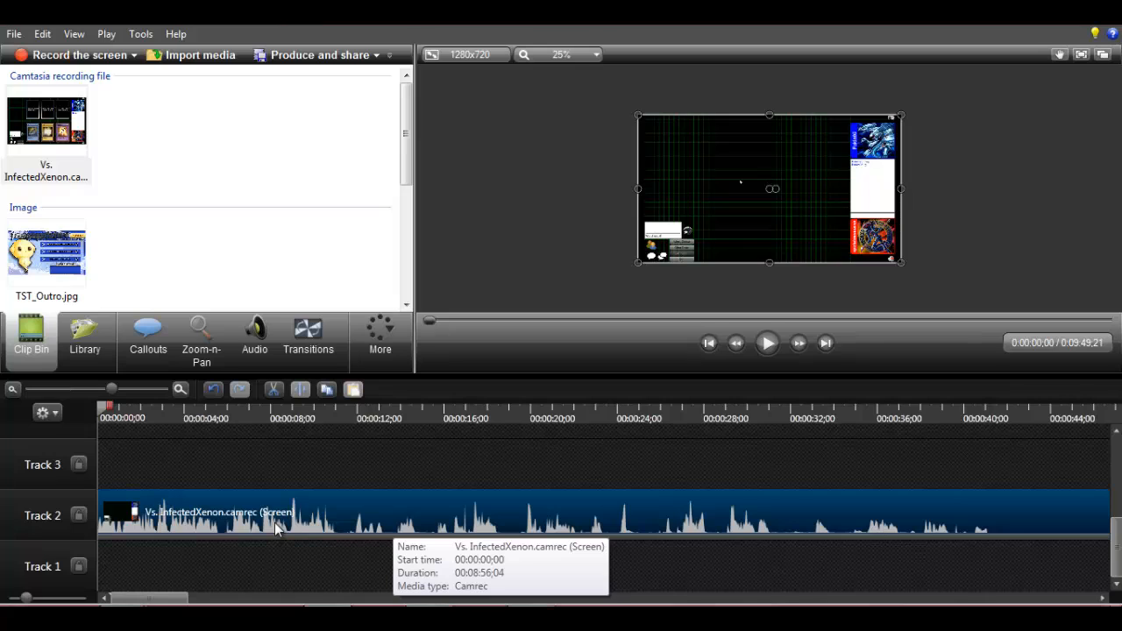
click(775, 348)
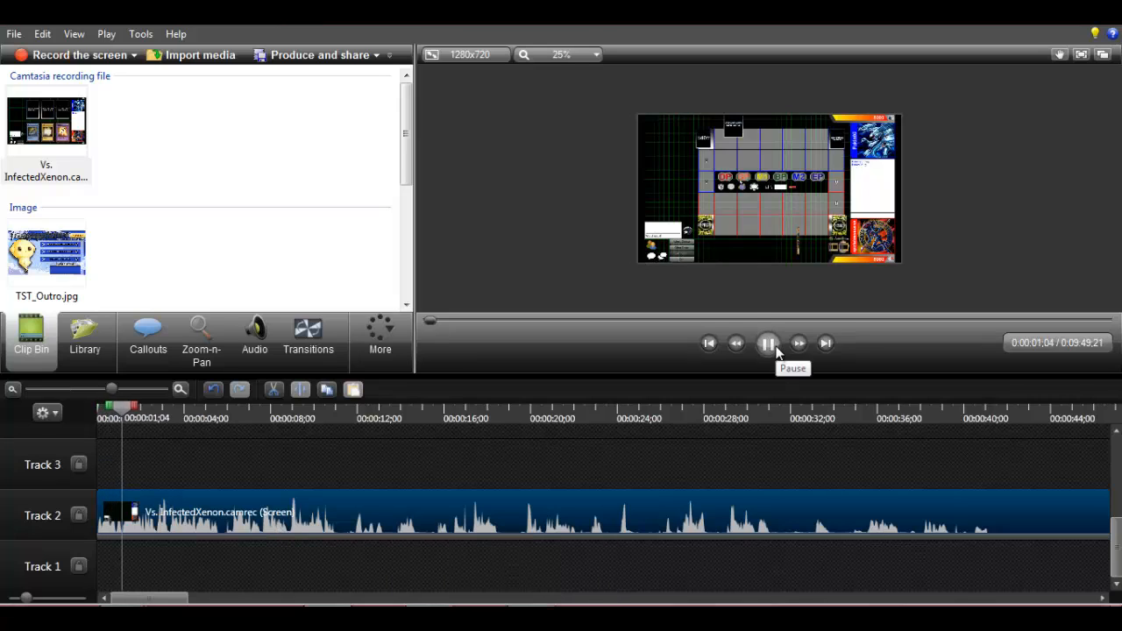
click(768, 346)
drag(130, 408, 60, 417)
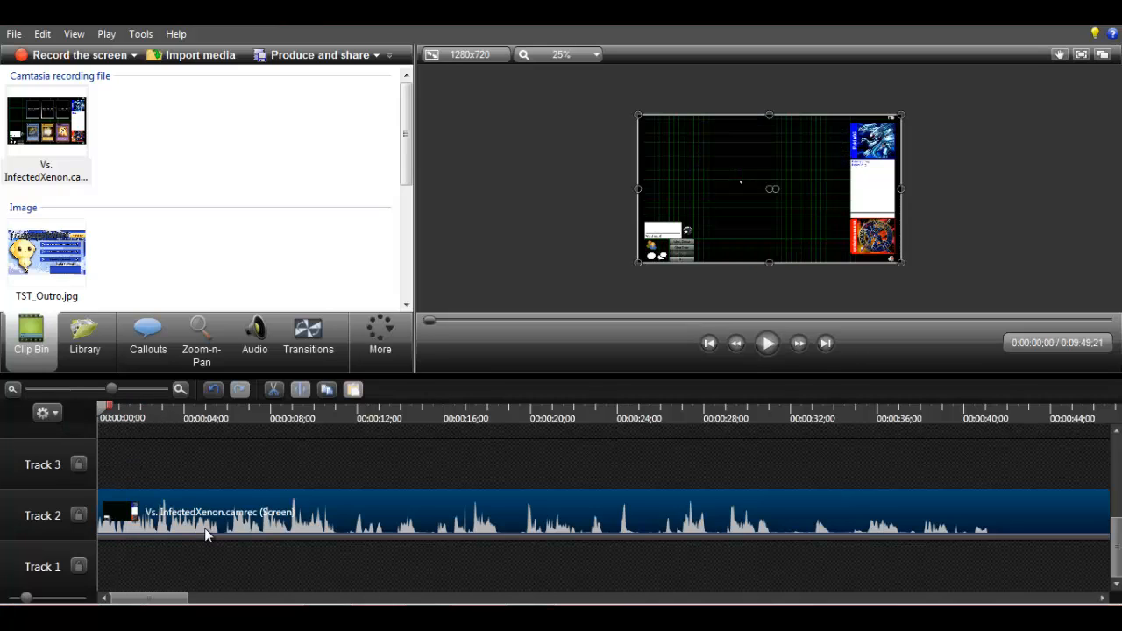
Mute the Track 2 recording by lowering its audio level all the way down, and play the opening to check it.
right_click(208, 536)
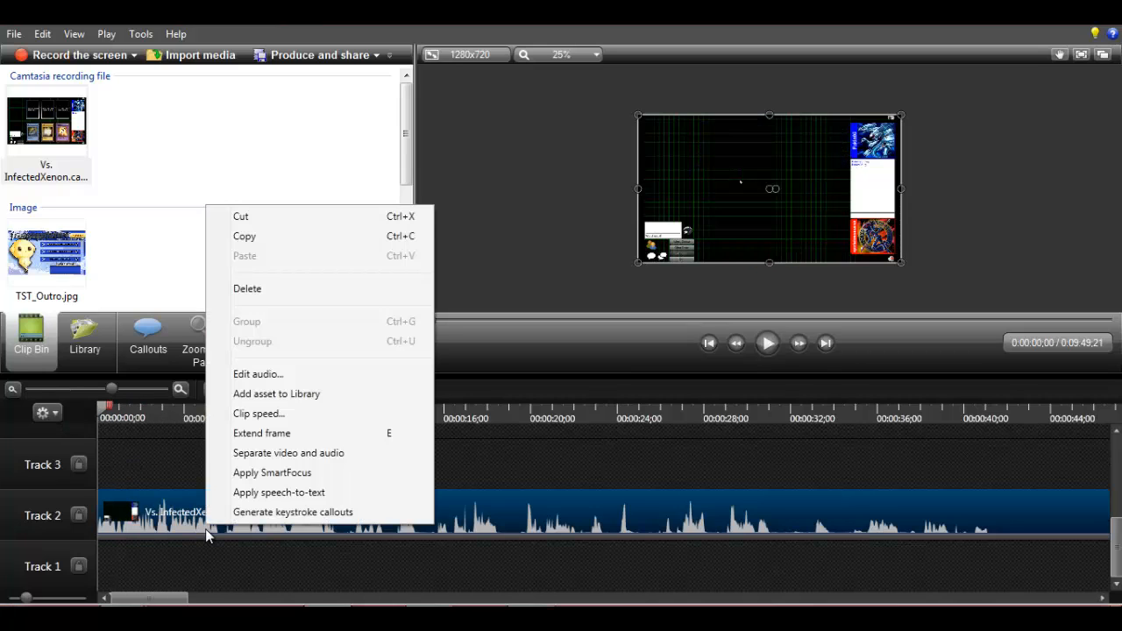
click(263, 374)
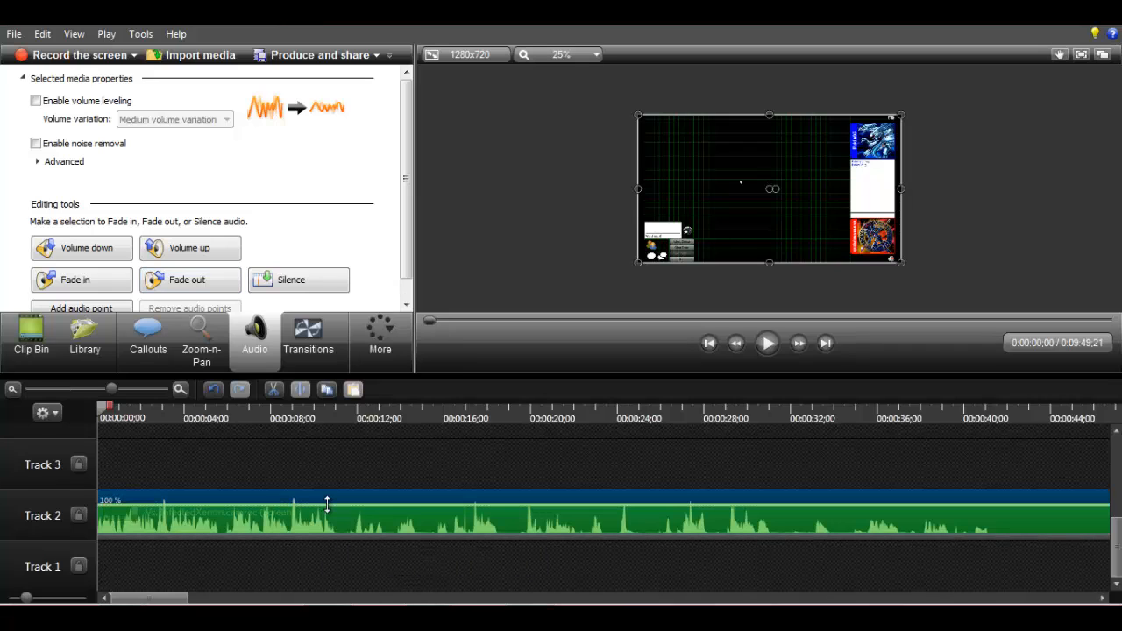
drag(327, 503, 327, 564)
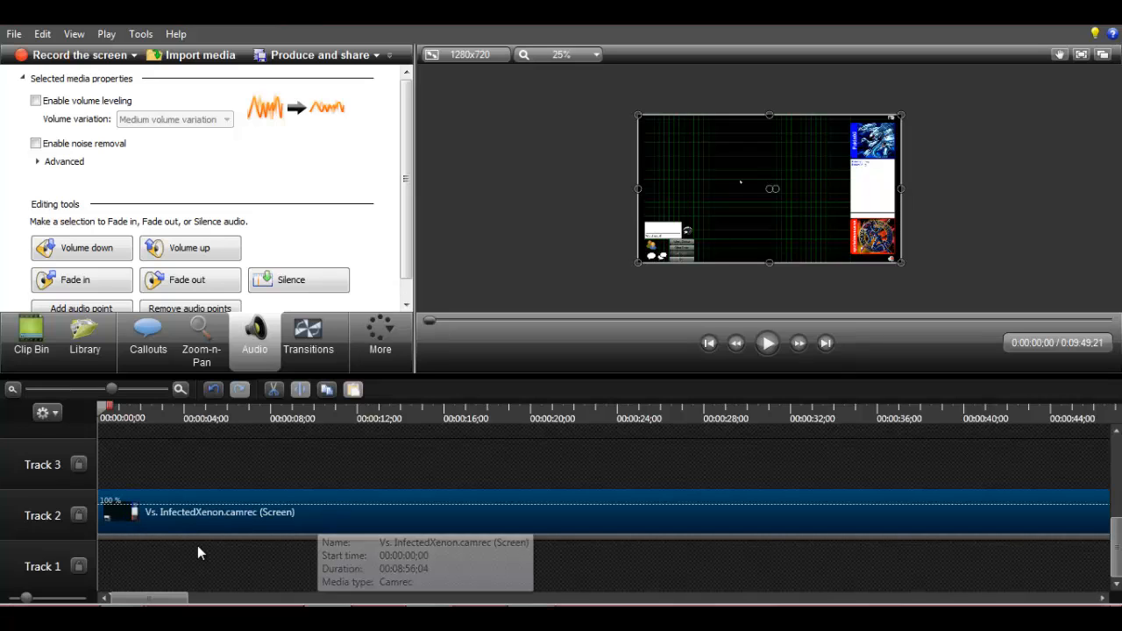
click(764, 344)
click(764, 346)
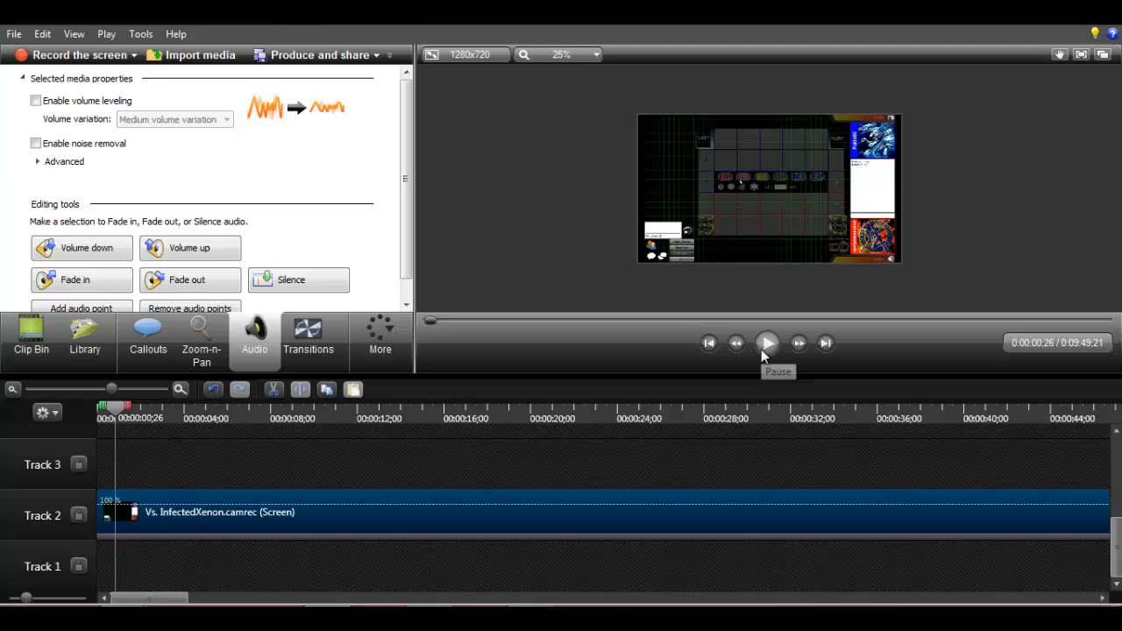
click(710, 346)
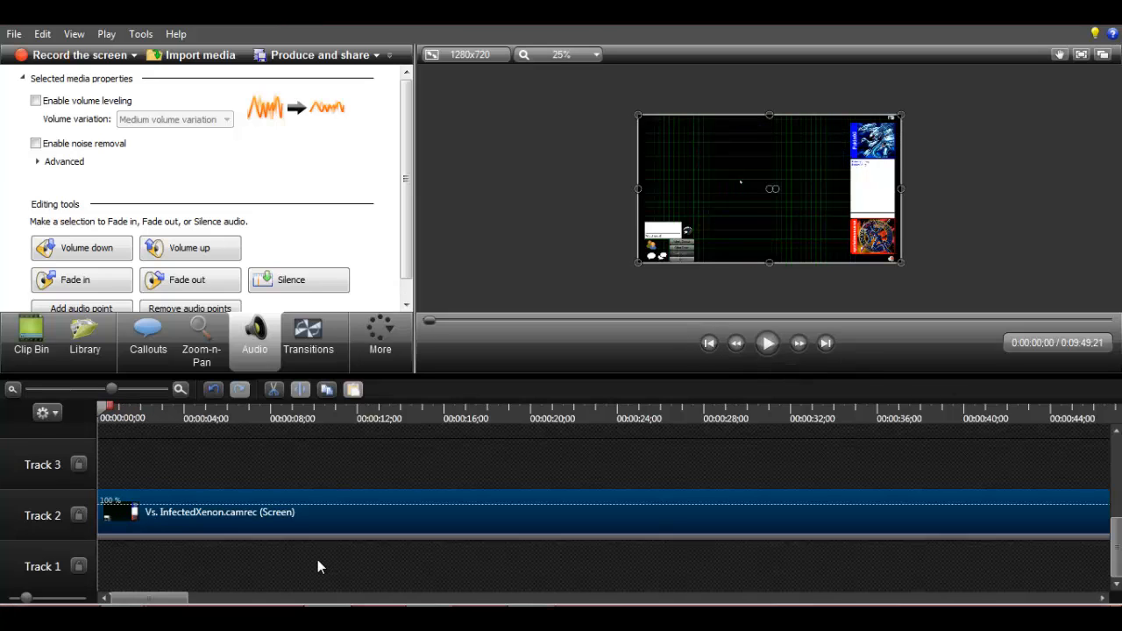
Locate the end of the first duel, just before the deck screen appears, and split the Track 2 recording at 0:02:54;12.
click(12, 388)
click(12, 388)
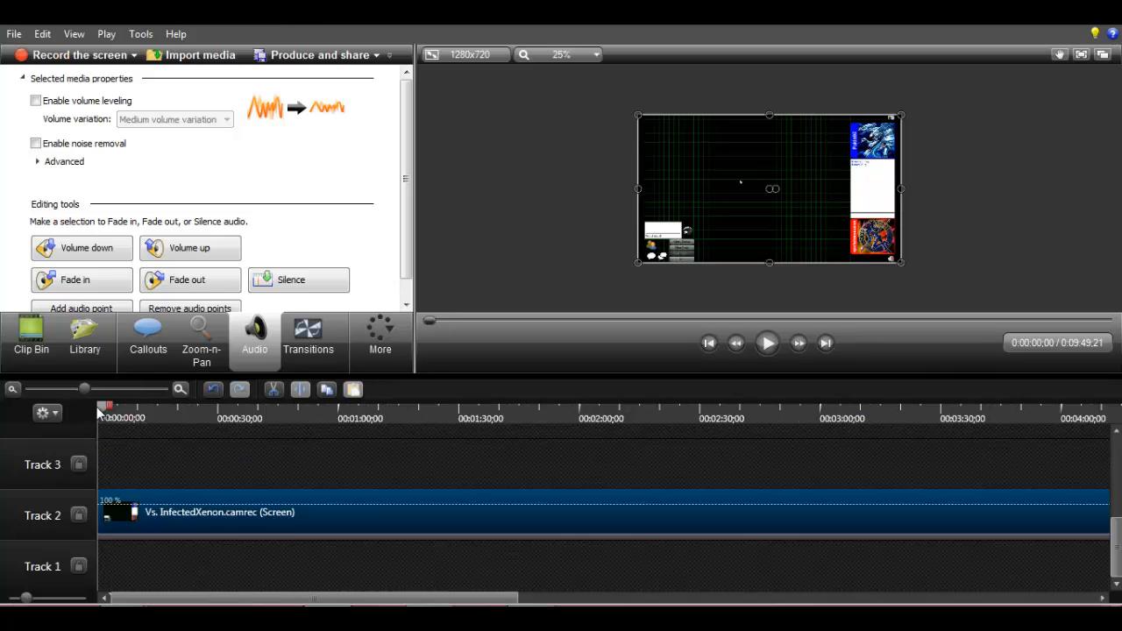
drag(245, 421, 733, 438)
drag(921, 455, 783, 443)
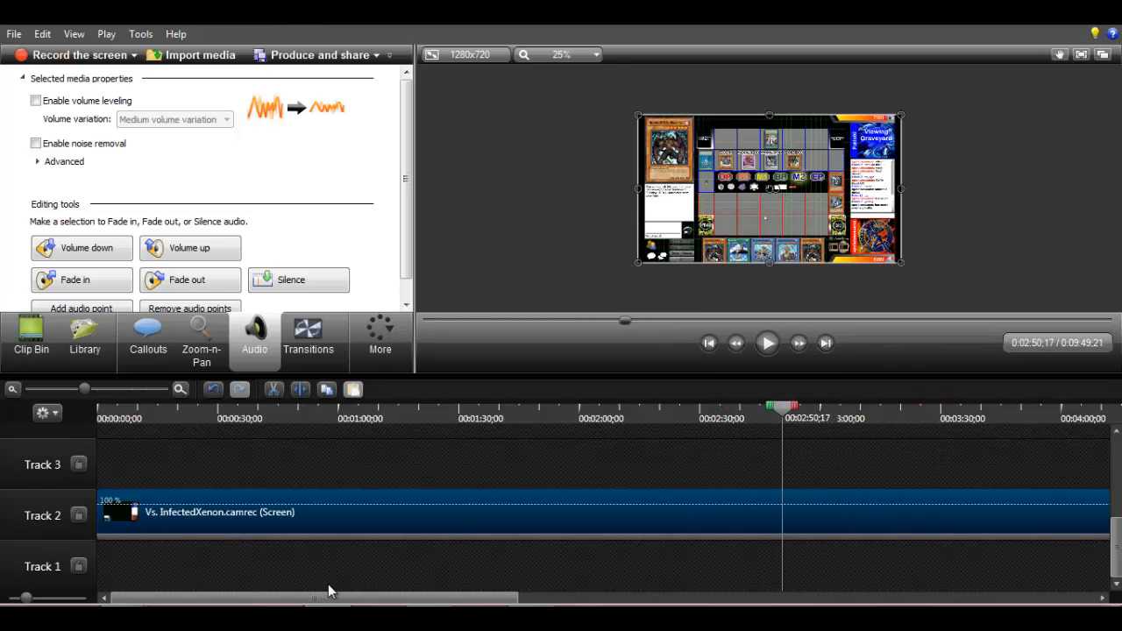
drag(337, 600, 456, 599)
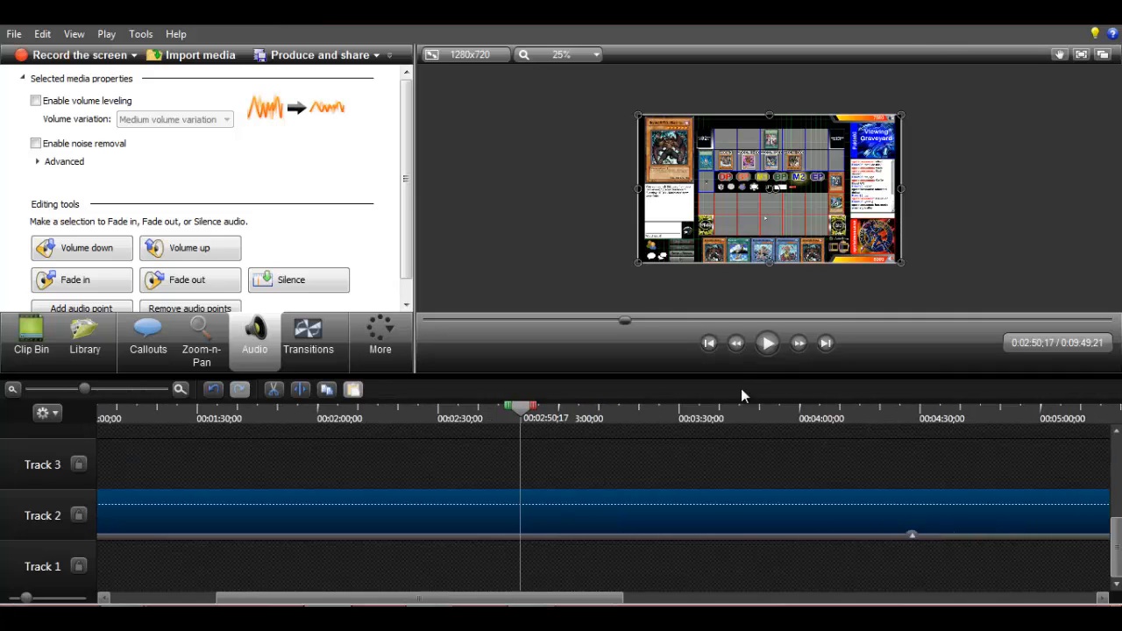
click(767, 343)
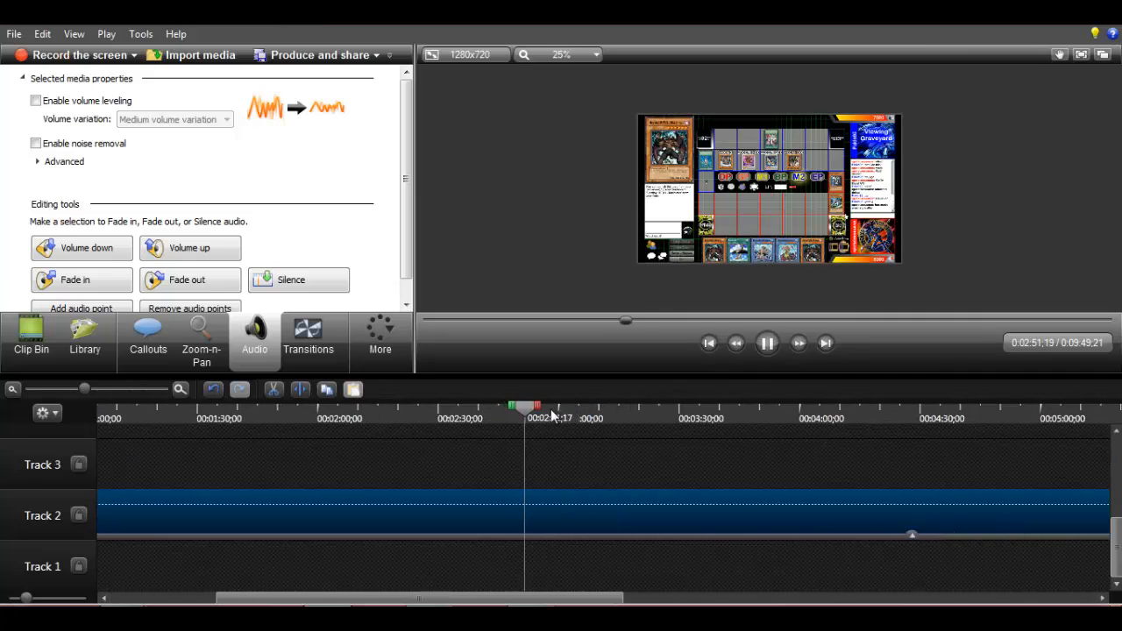
mouse_move(523, 408)
mouse_down()
mouse_move(576, 413)
mouse_move(513, 415)
mouse_move(543, 416)
mouse_move(532, 413)
mouse_up()
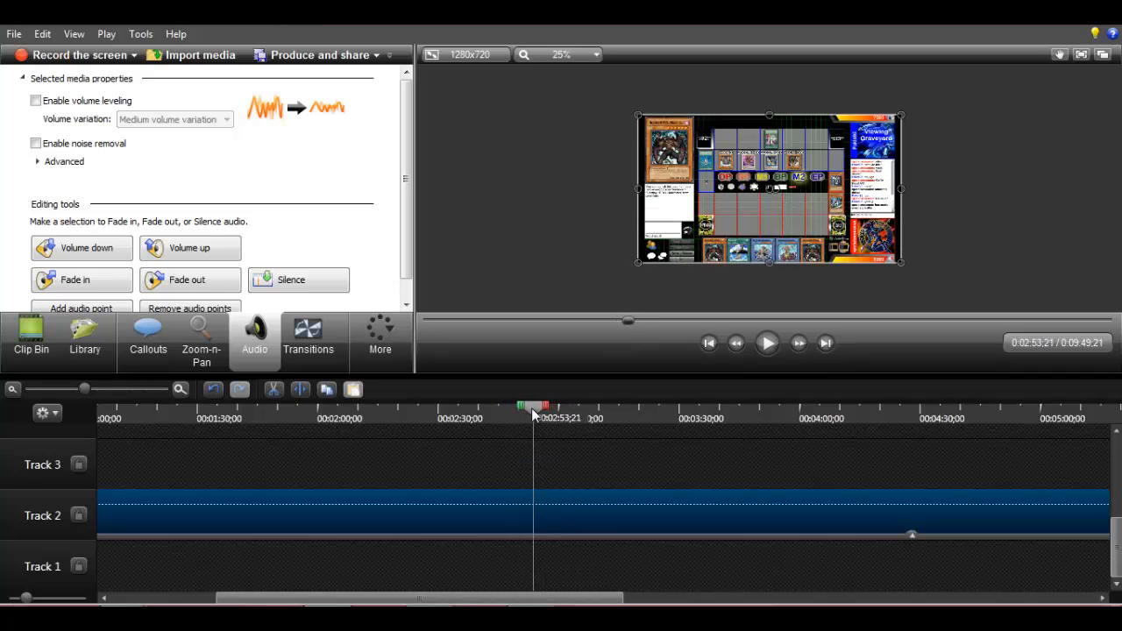
click(795, 346)
click(799, 344)
click(799, 344)
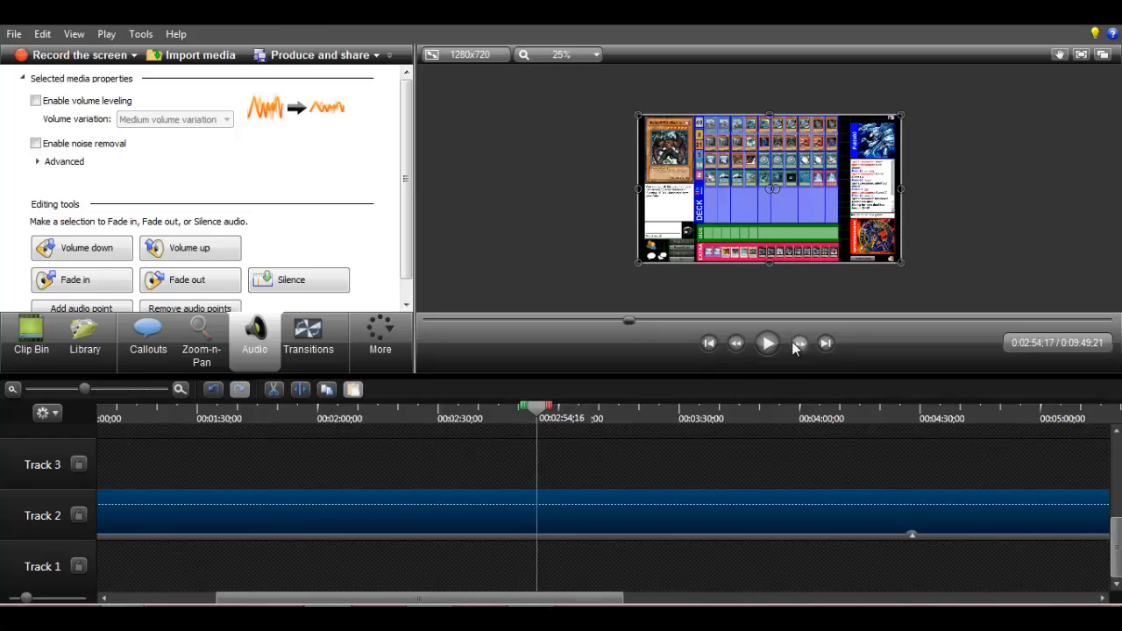
click(736, 345)
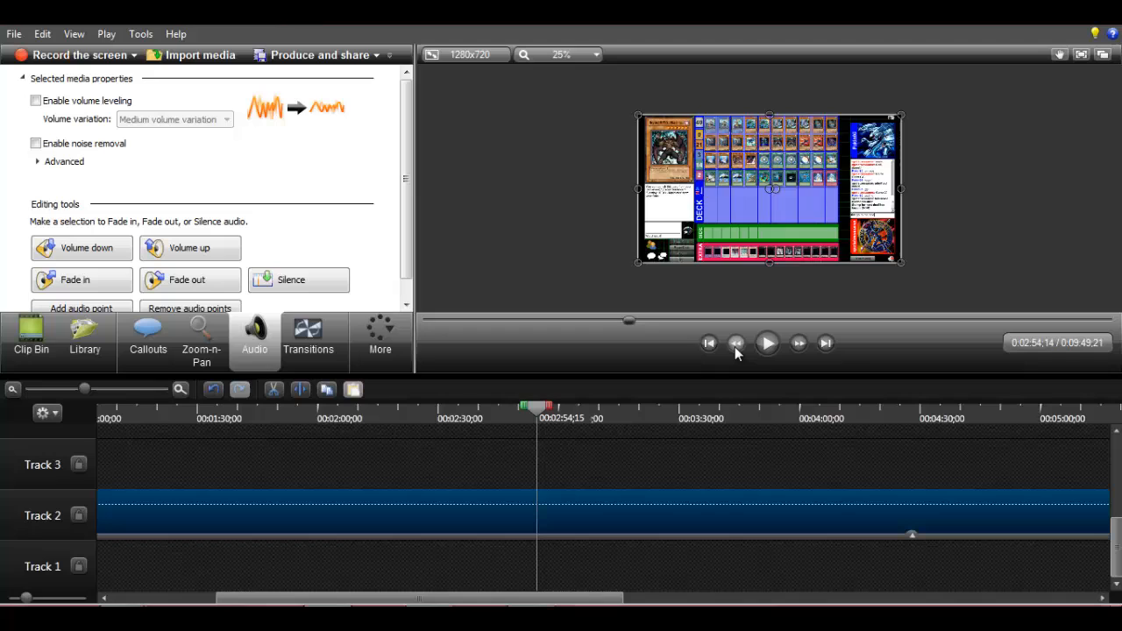
click(736, 391)
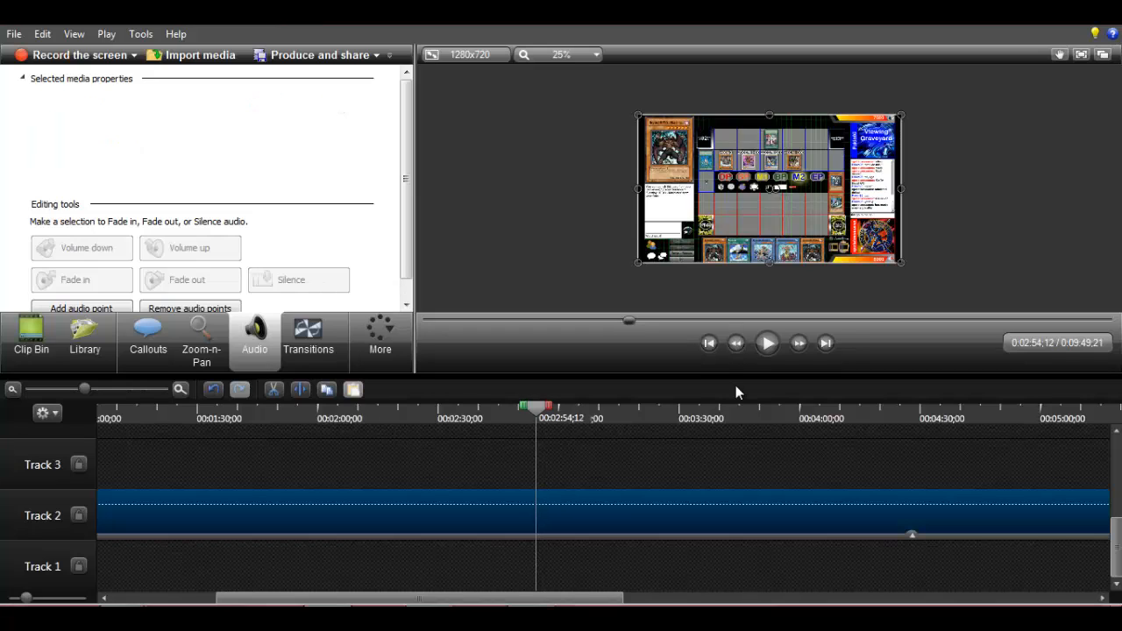
Locate the point just before the second duel's field appears and split the later Track 2 segment at 0:03:02;02.
click(800, 344)
click(803, 346)
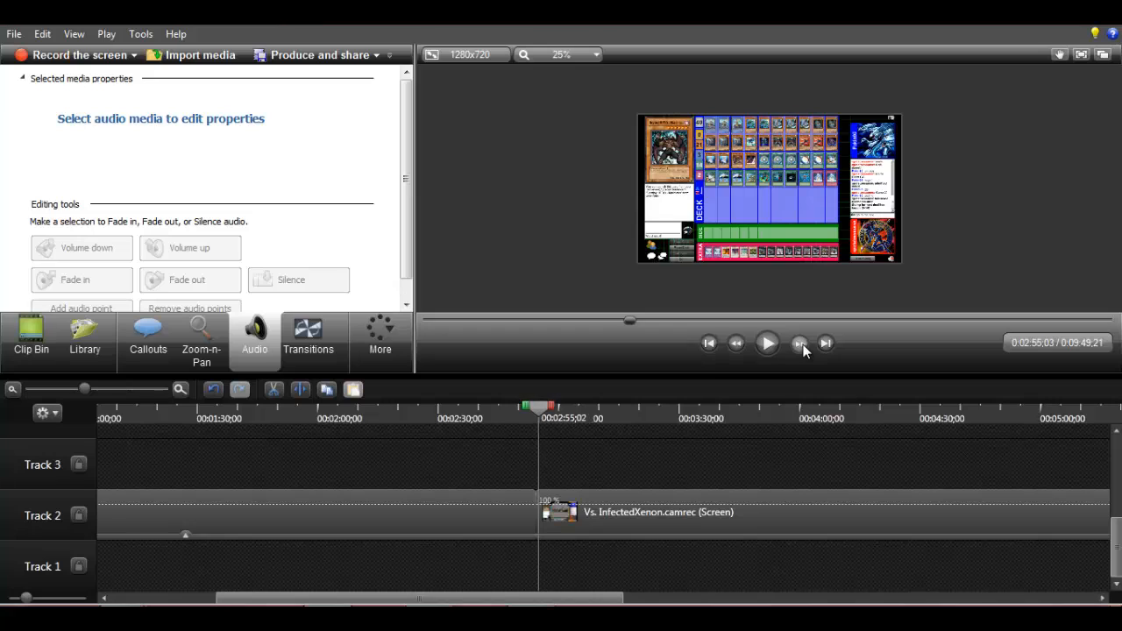
click(800, 344)
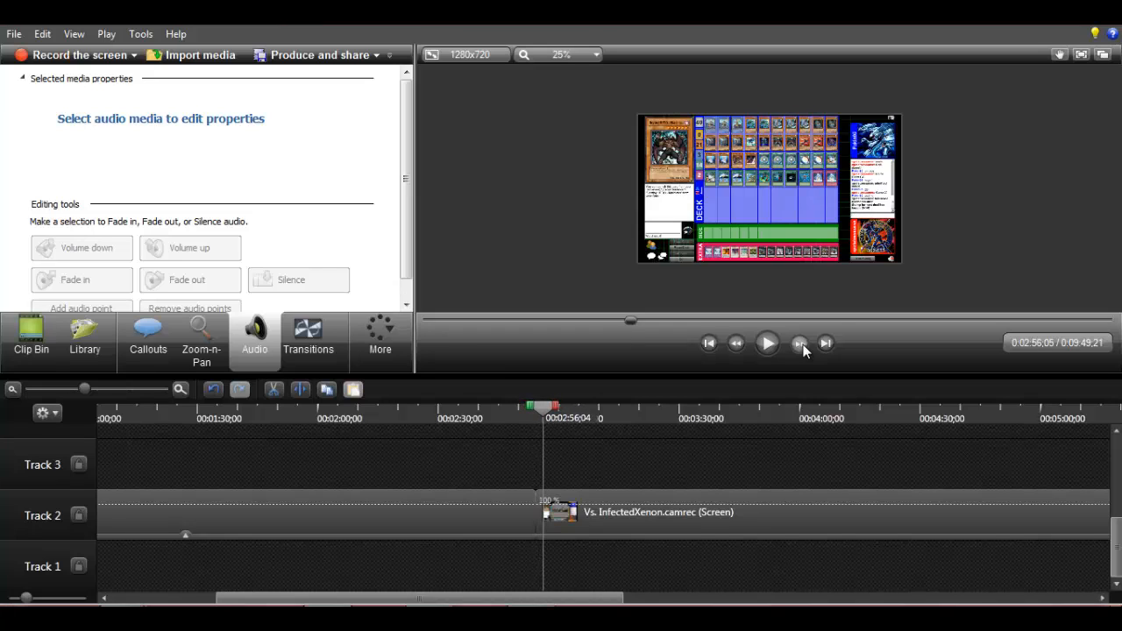
click(800, 344)
click(800, 344)
click(800, 343)
click(800, 344)
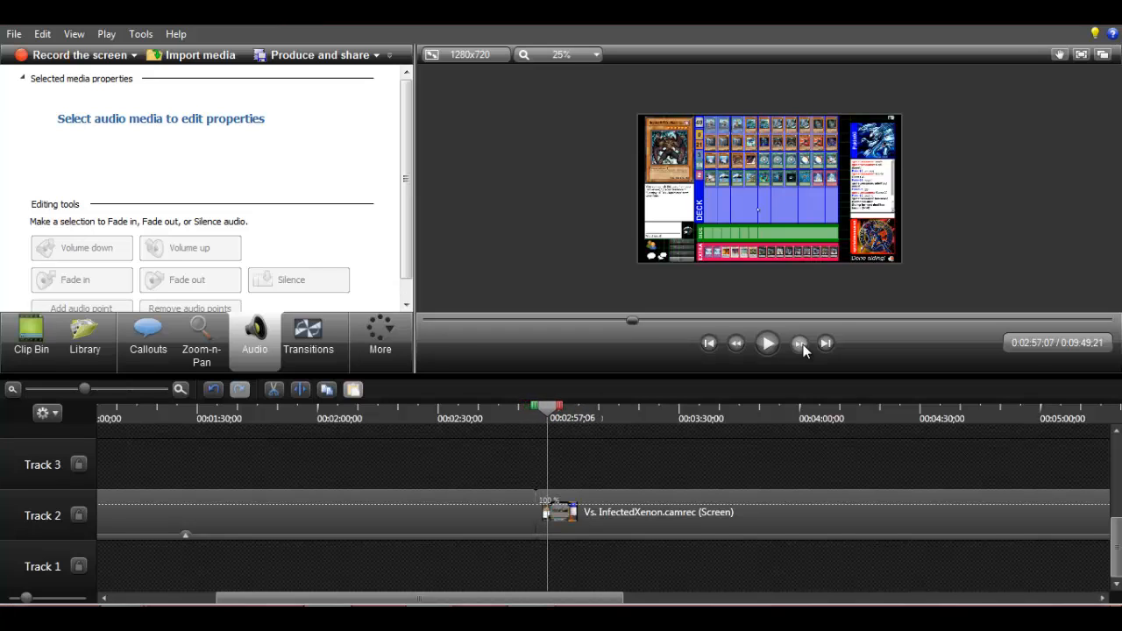
click(800, 343)
click(801, 344)
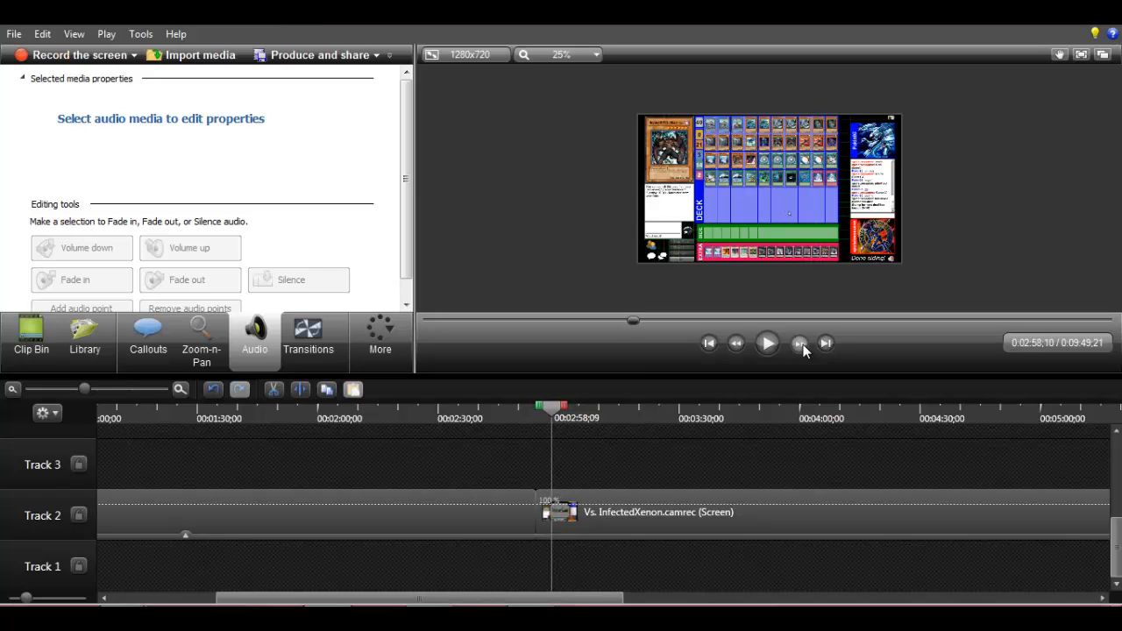
click(801, 343)
click(800, 344)
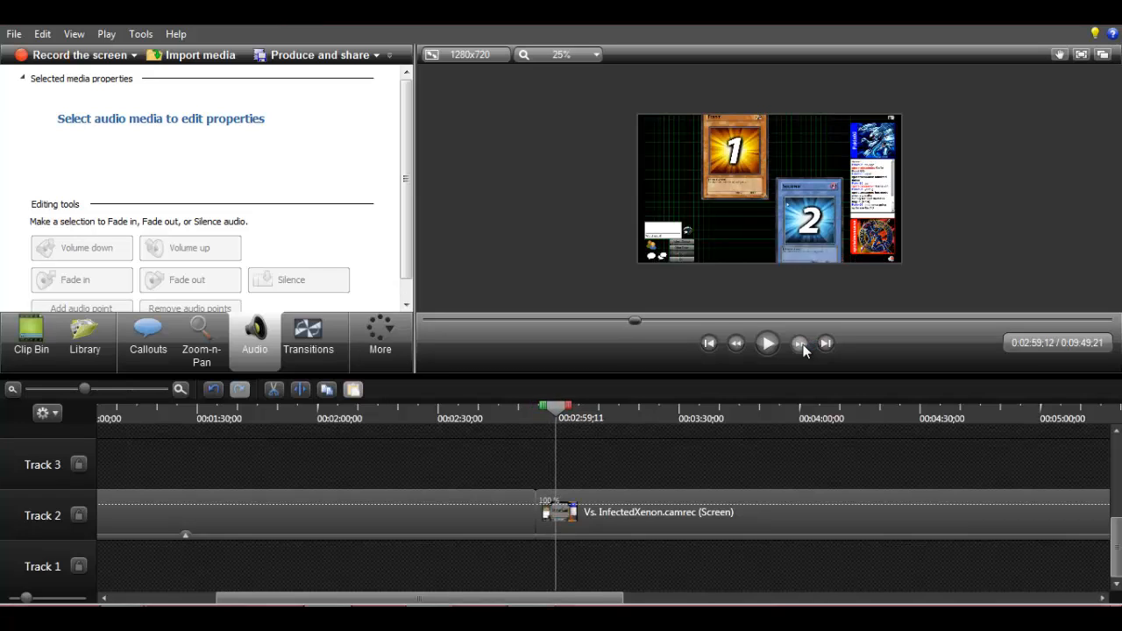
click(800, 344)
click(800, 344)
click(801, 344)
click(800, 343)
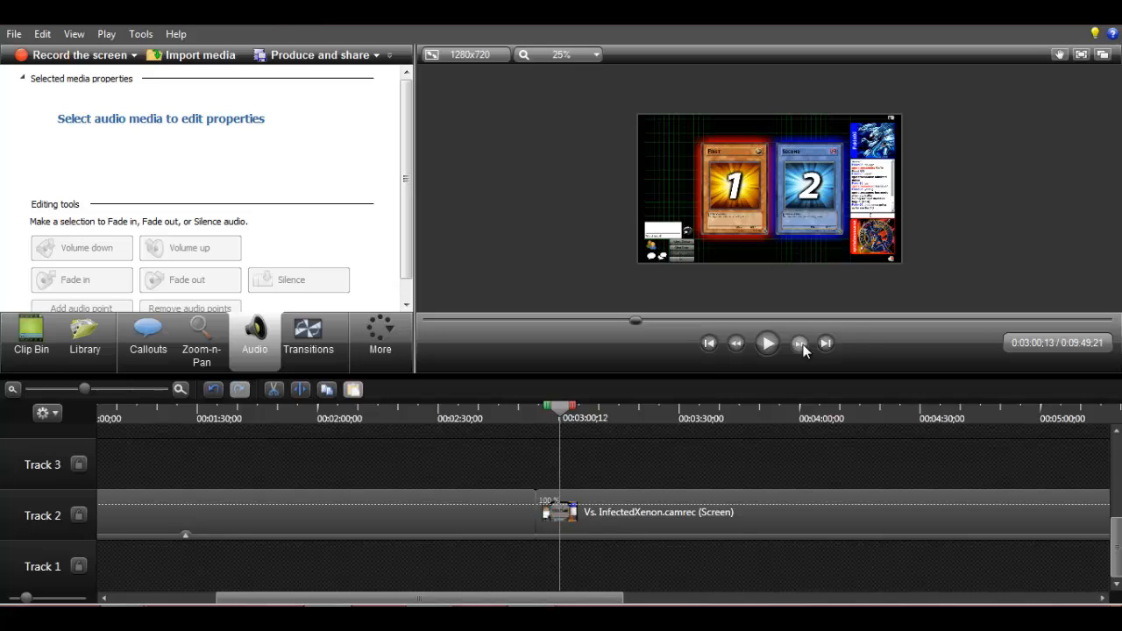
click(800, 343)
click(800, 344)
click(801, 344)
click(800, 343)
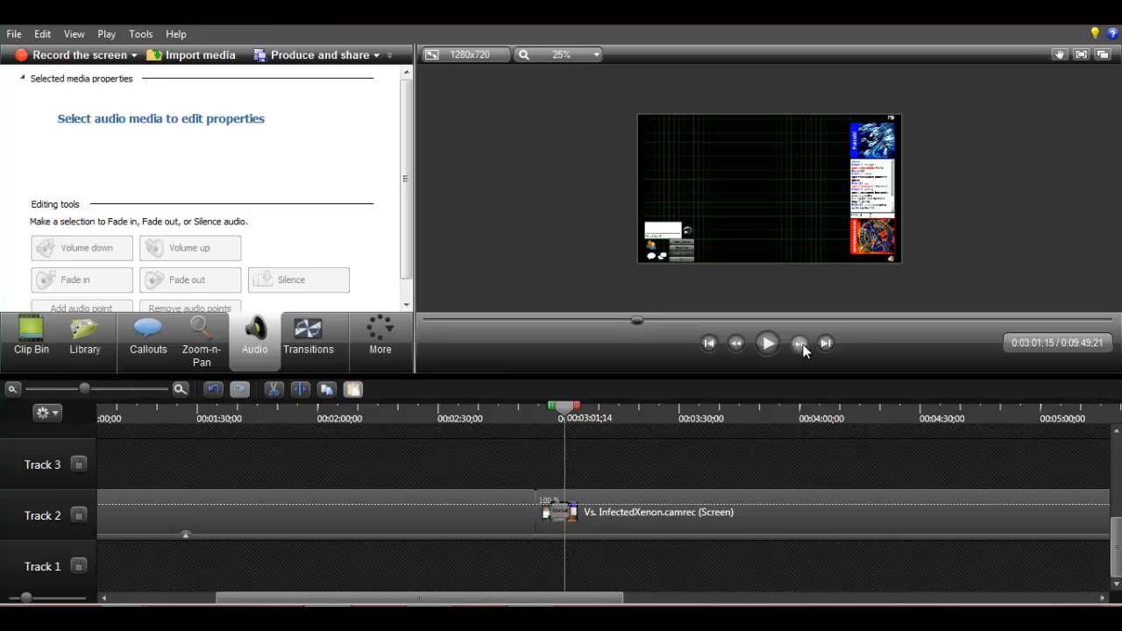
click(801, 343)
click(800, 344)
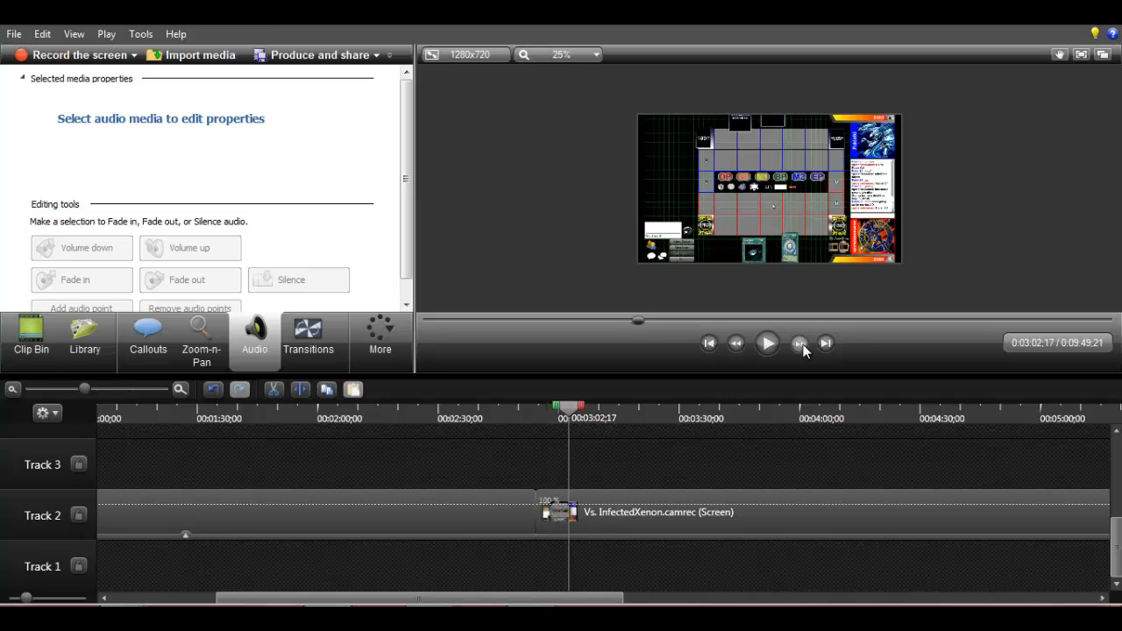
click(801, 344)
click(734, 344)
click(734, 344)
click(734, 344)
click(735, 344)
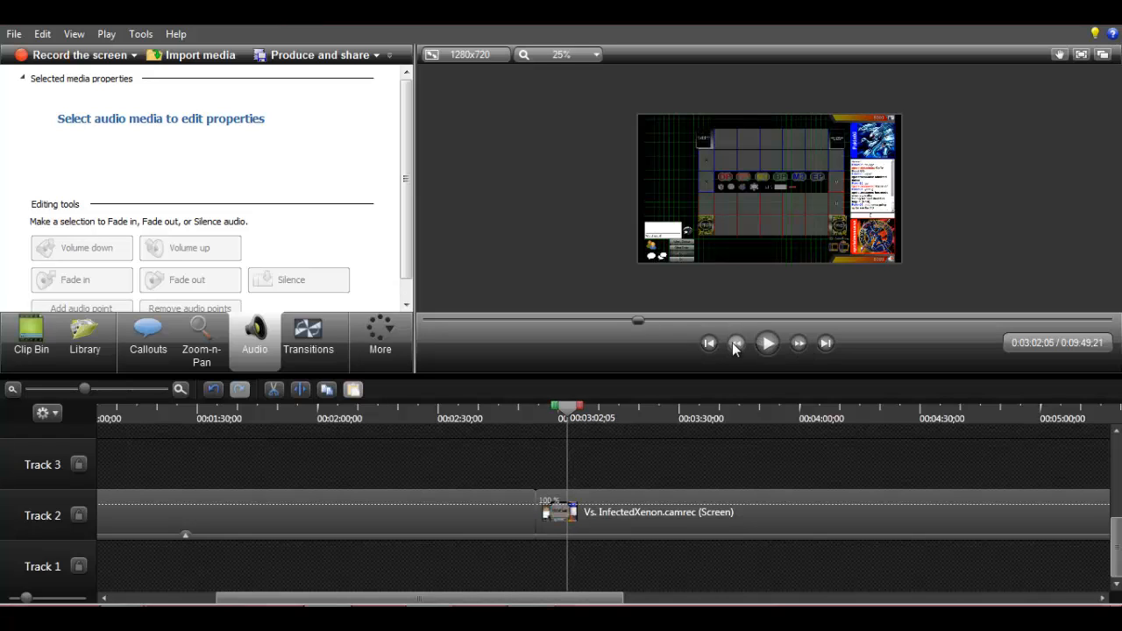
click(734, 345)
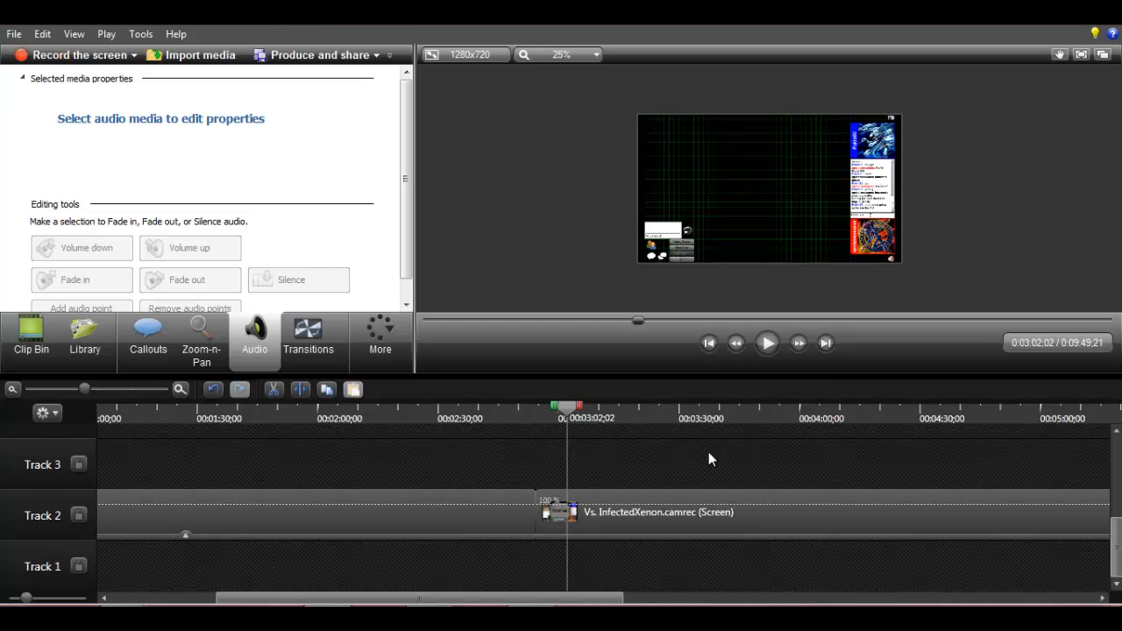
click(600, 529)
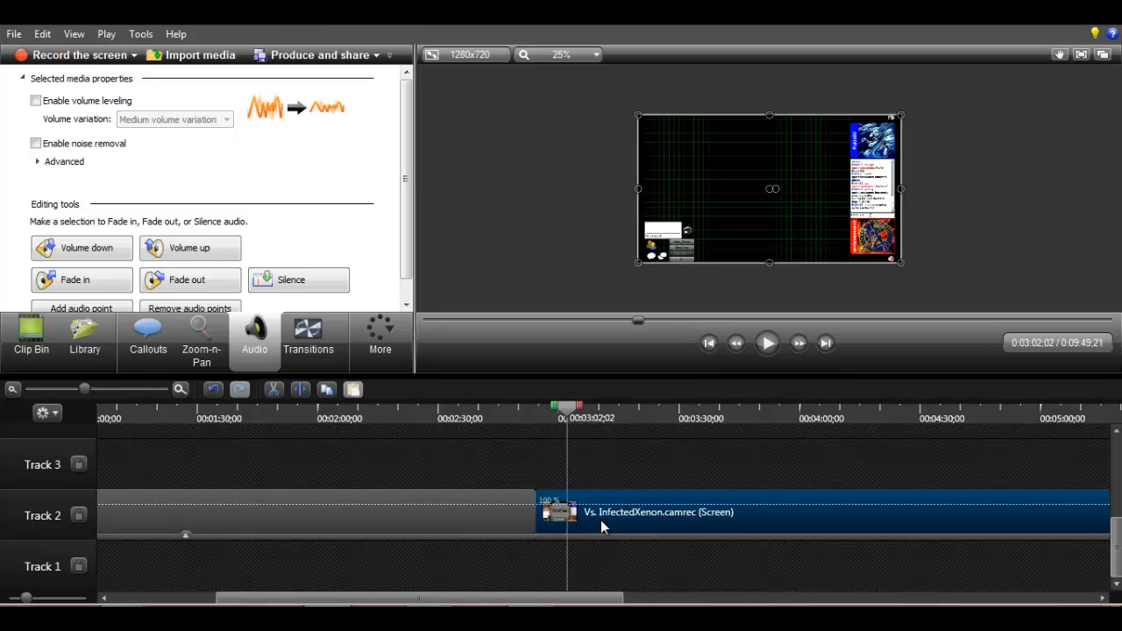
key(s)
Delete the short side-deck segment between the two splits and move the remaining recording against the first duel to close the gap.
click(557, 515)
key(Delete)
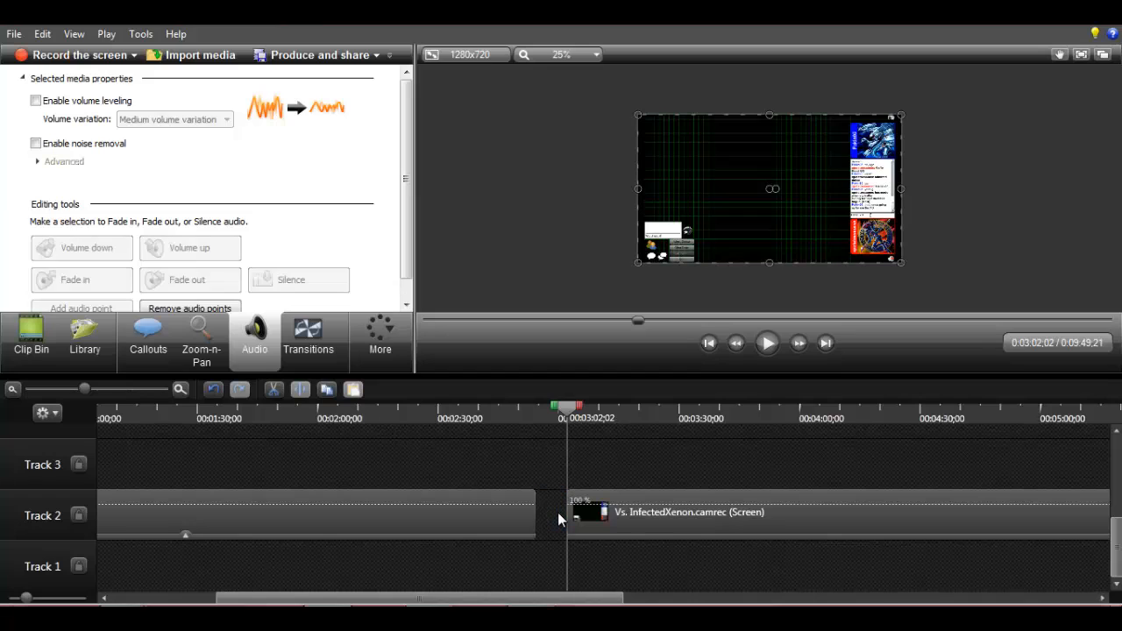
click(631, 507)
drag(631, 506, 602, 508)
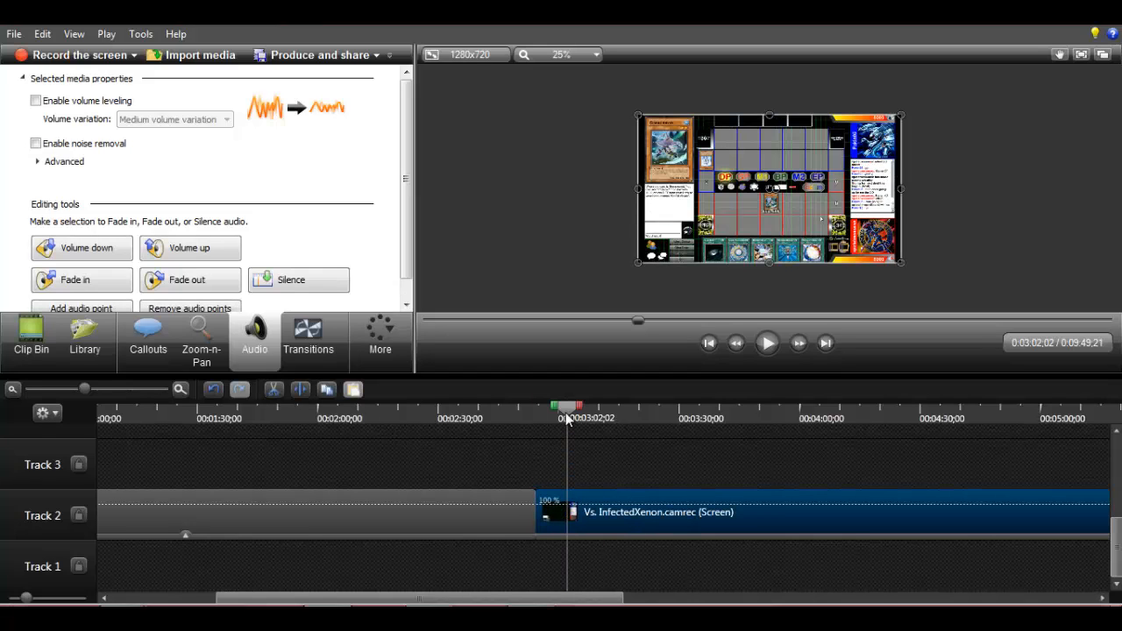
Locate the end of the second duel, just before the deck screen appears, and split the Track 2 recording at 0:04:30;24.
click(13, 389)
click(13, 389)
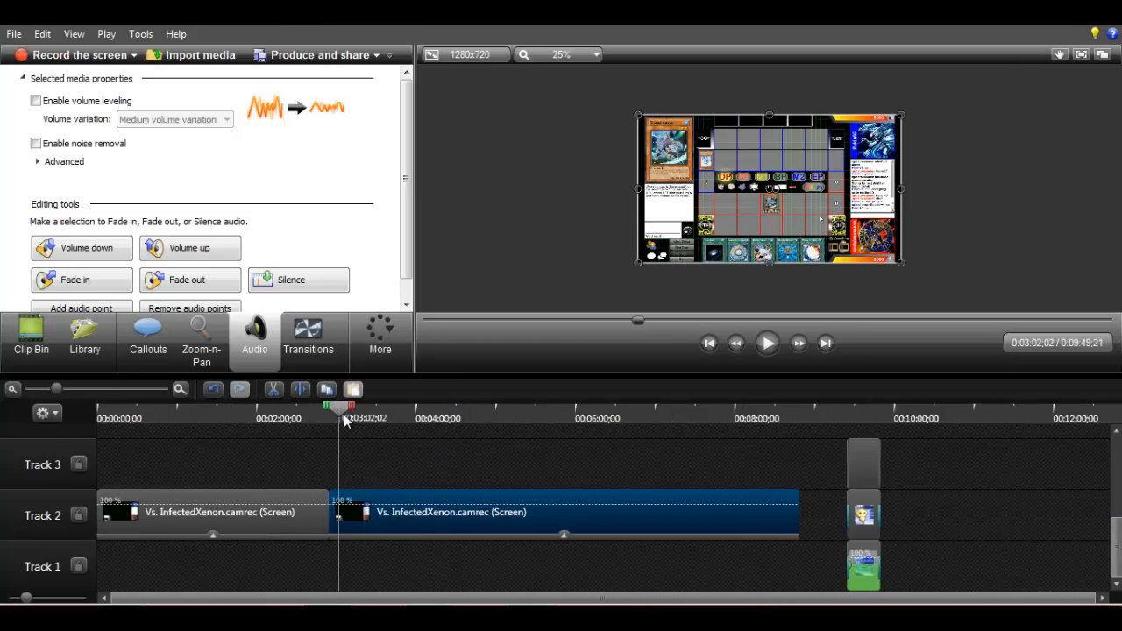
drag(345, 420, 454, 406)
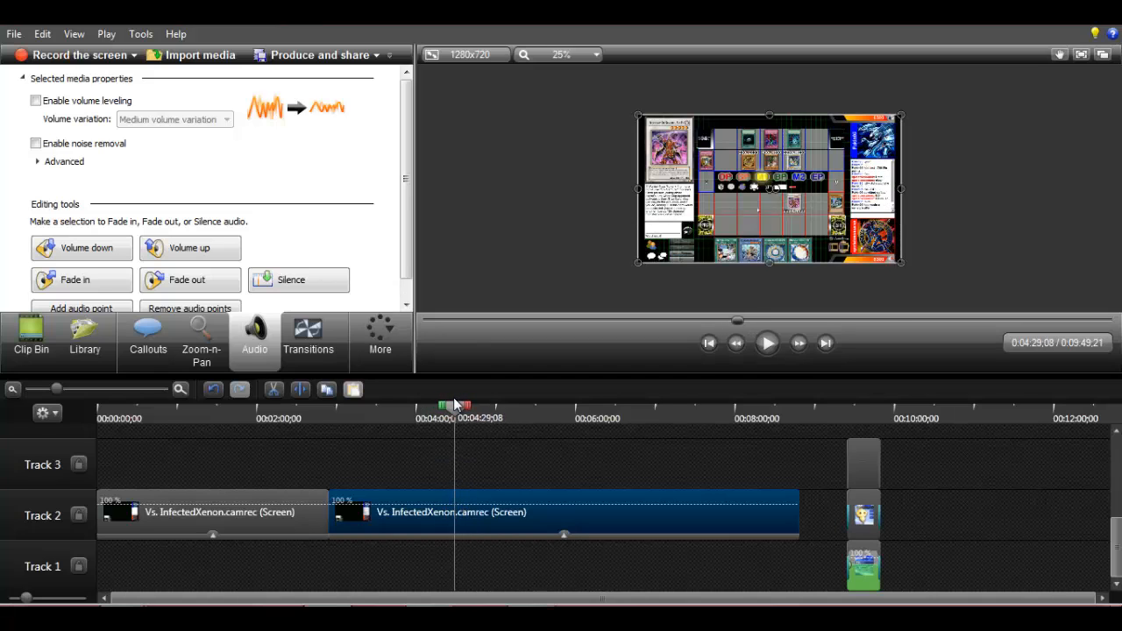
click(803, 348)
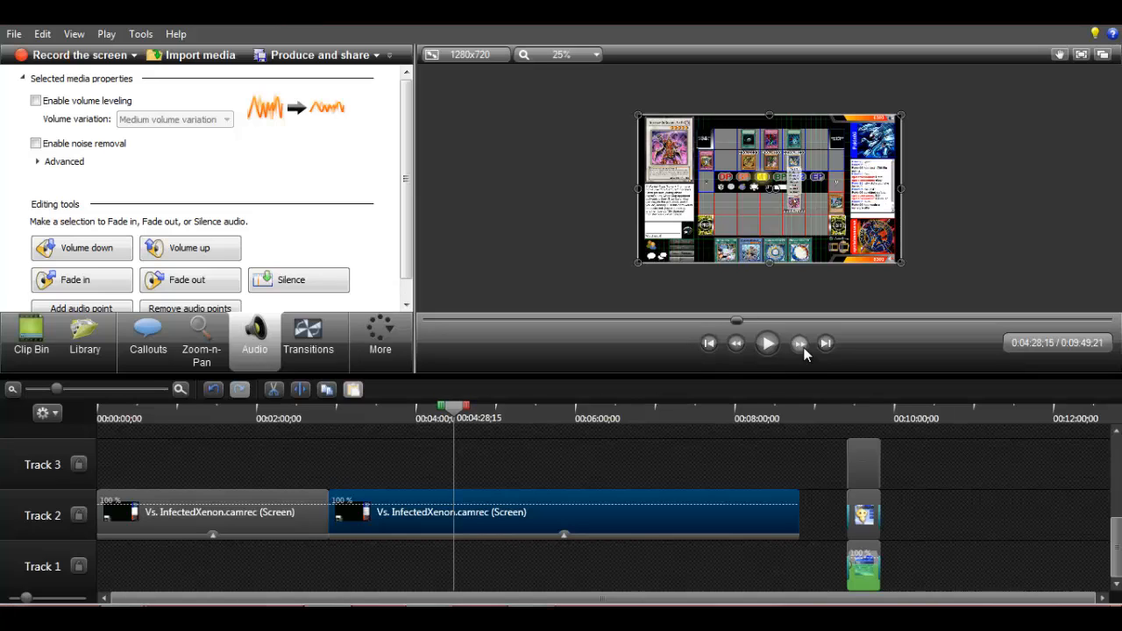
click(803, 348)
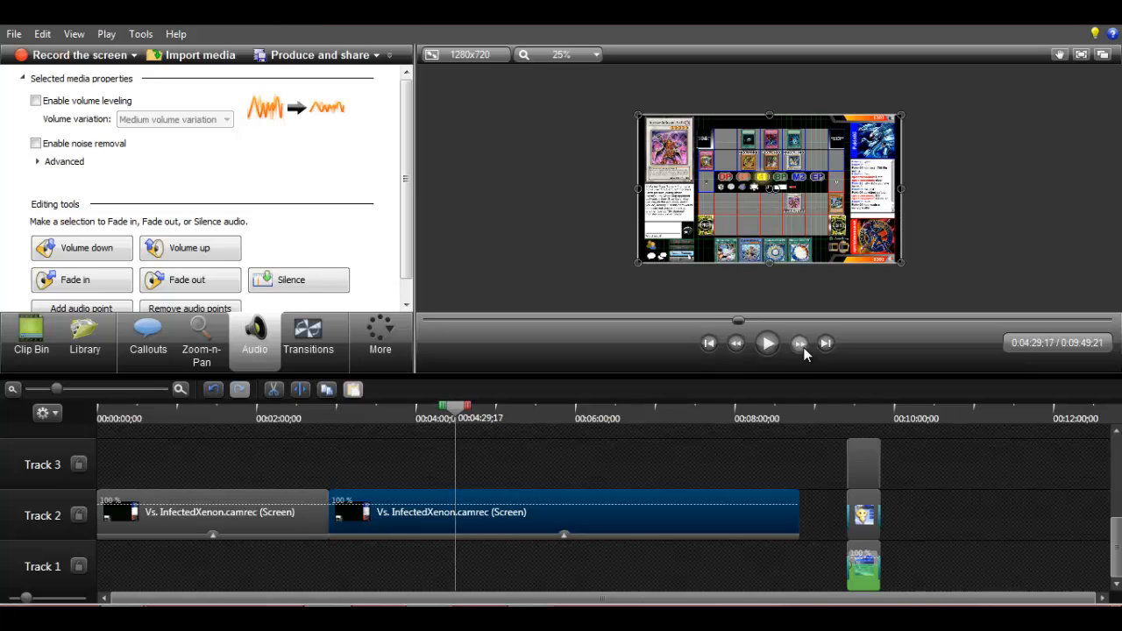
click(804, 348)
click(803, 348)
click(804, 347)
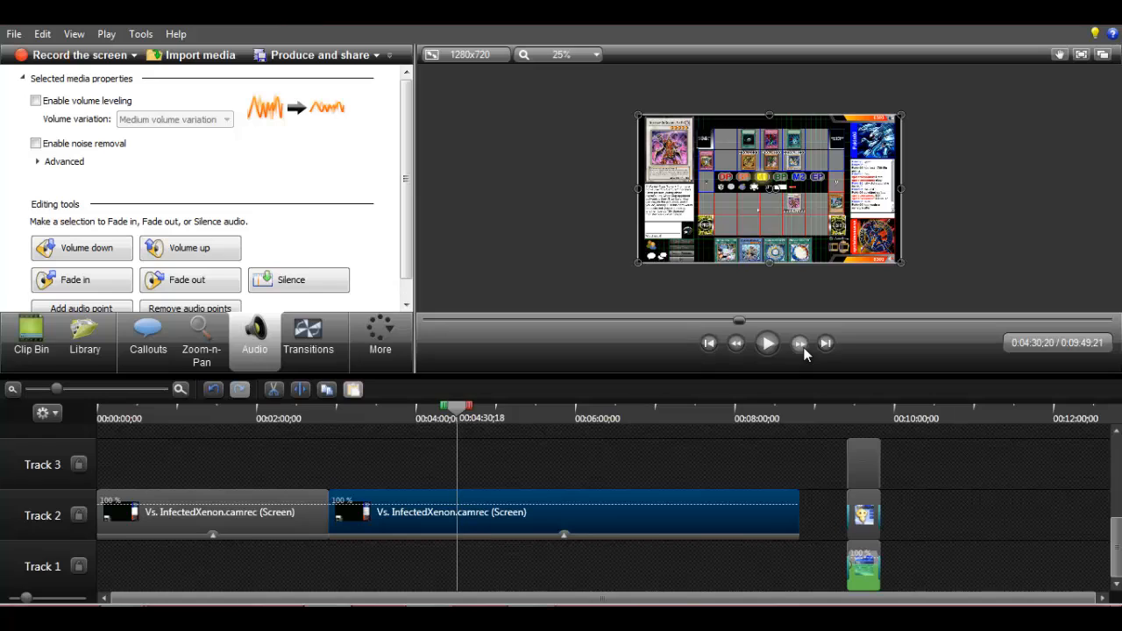
click(804, 348)
click(804, 348)
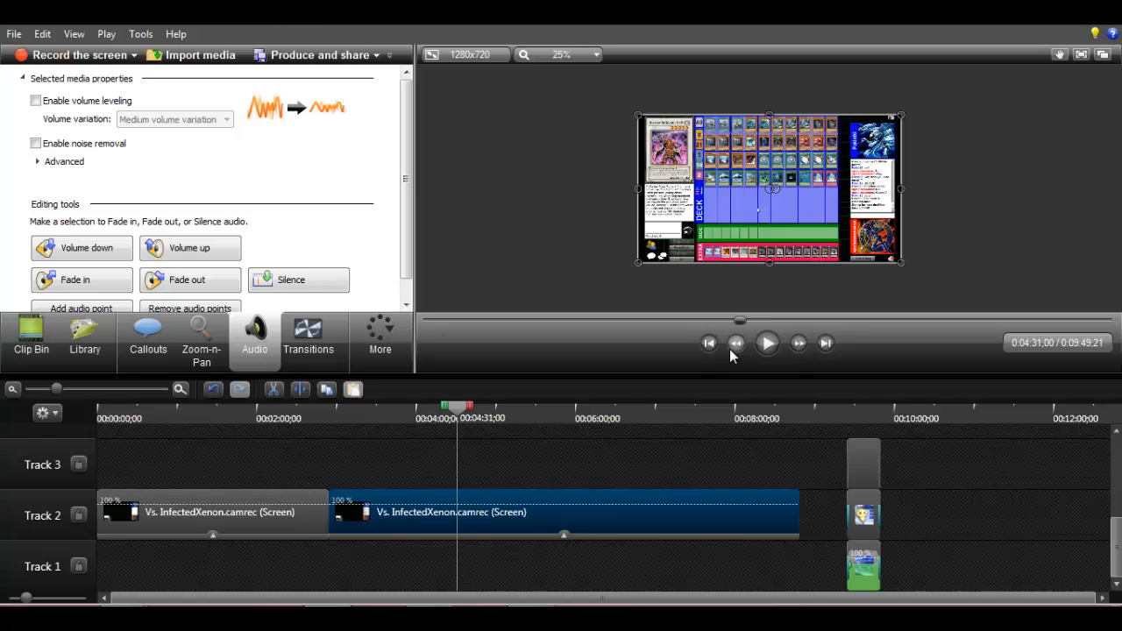
click(735, 349)
click(735, 344)
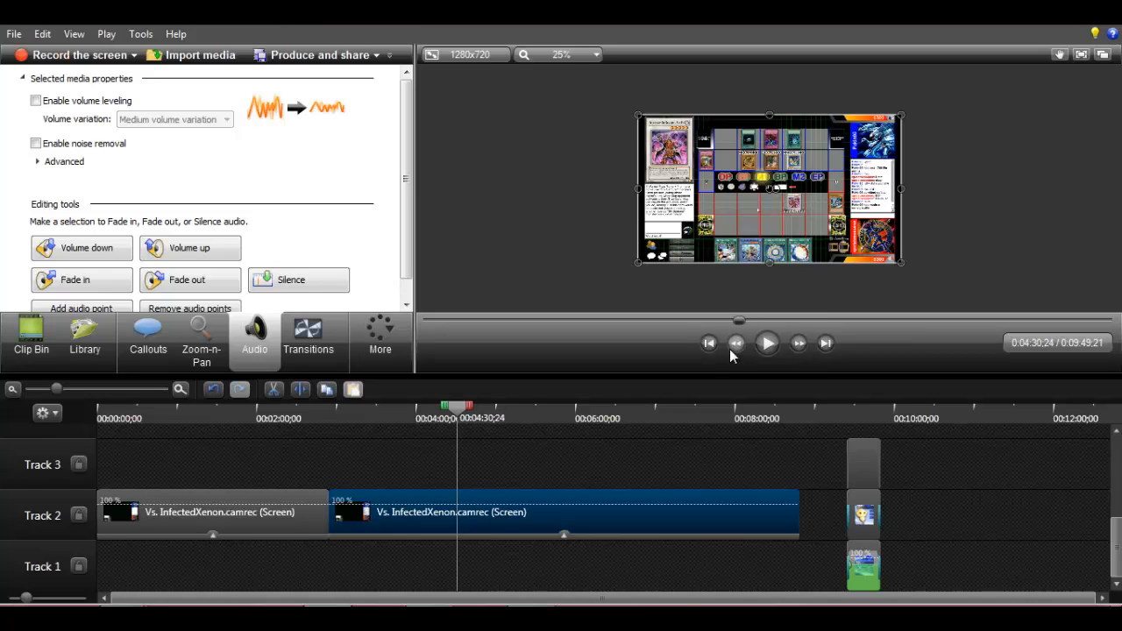
key(s)
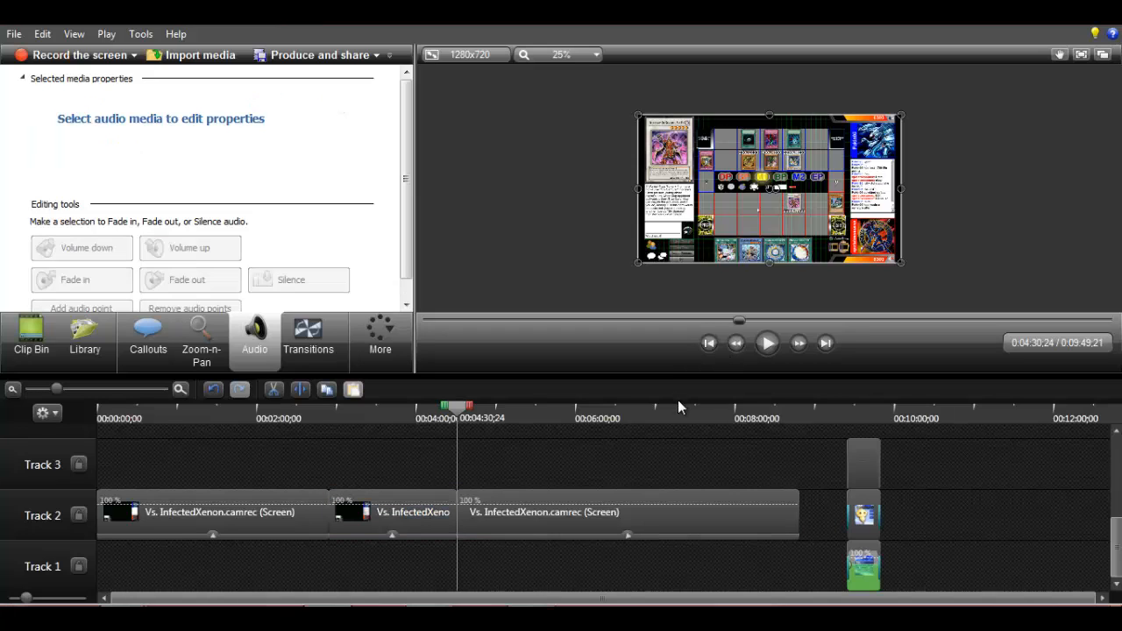
Advance past the siding and turn-choice screens to just before the third duel's field appears and split the last Track 2 segment at 0:04:38;22.
click(569, 508)
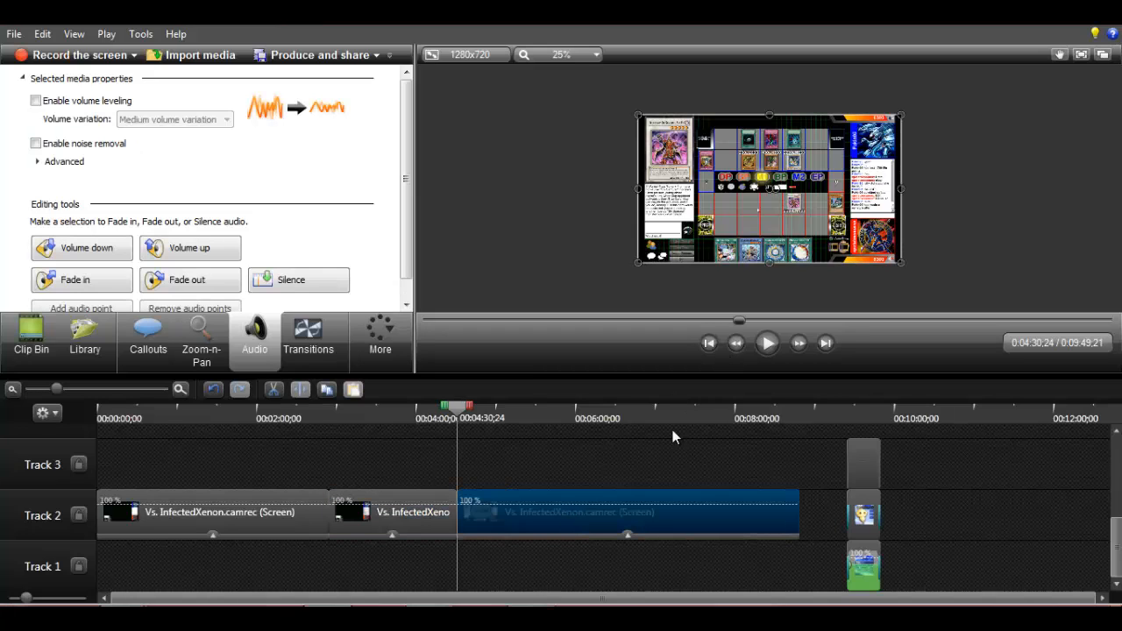
click(799, 345)
click(802, 352)
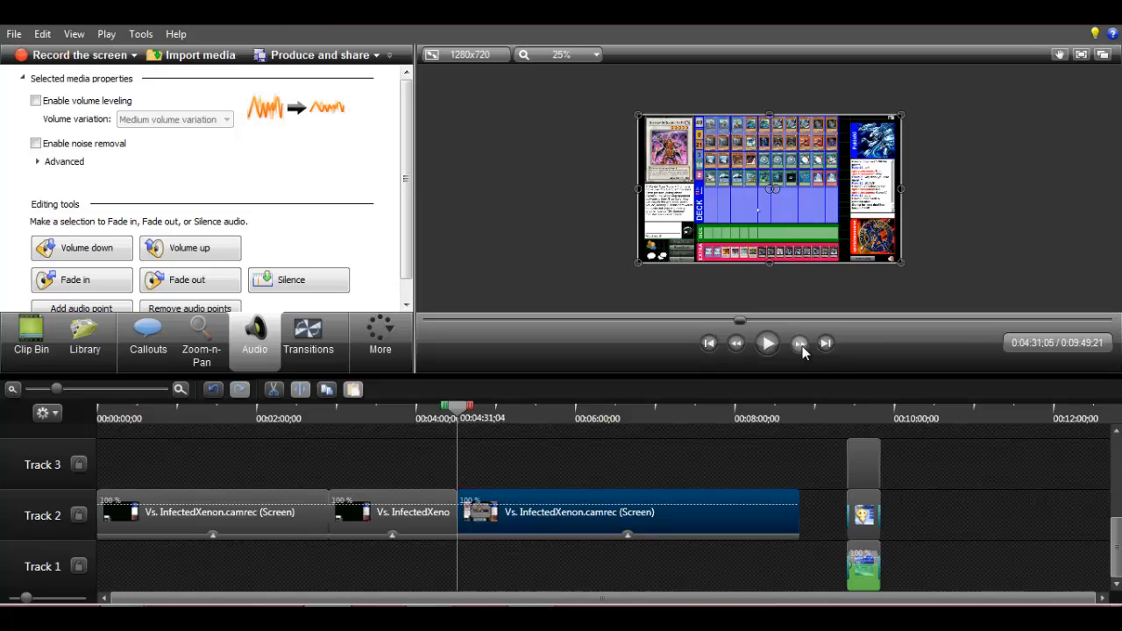
click(802, 351)
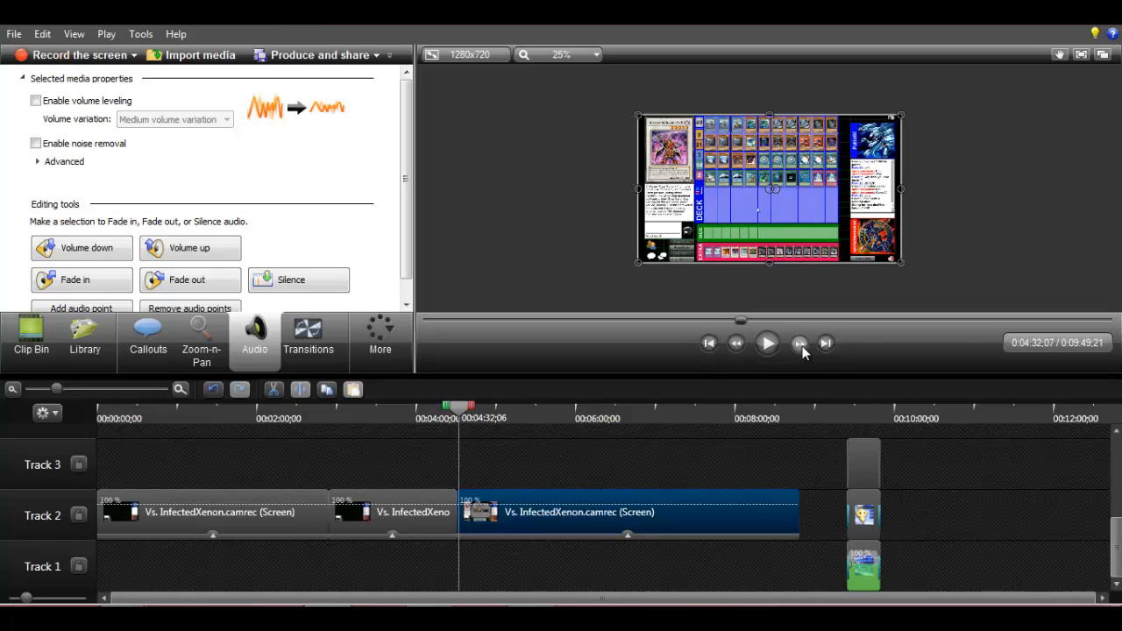
click(802, 349)
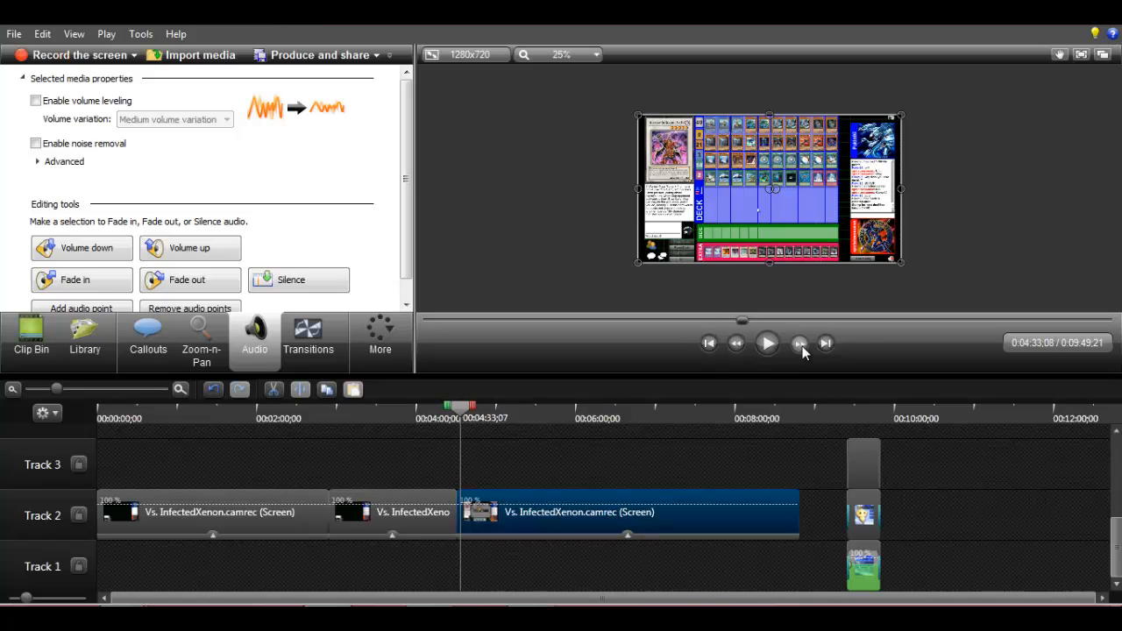
click(802, 351)
click(802, 351)
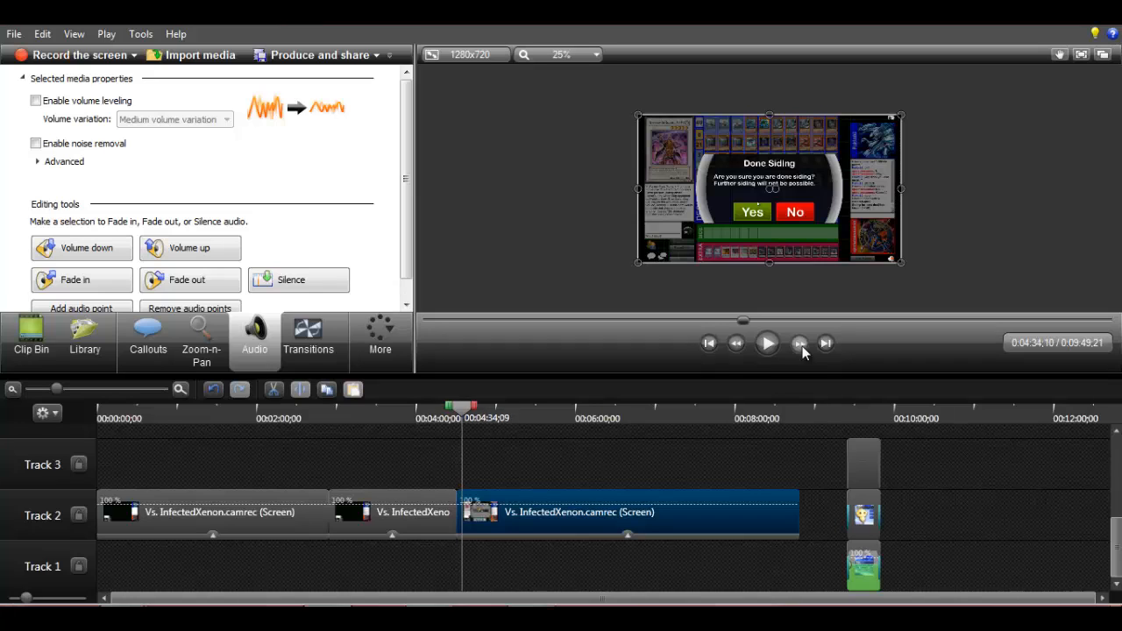
click(802, 352)
click(802, 351)
click(802, 351)
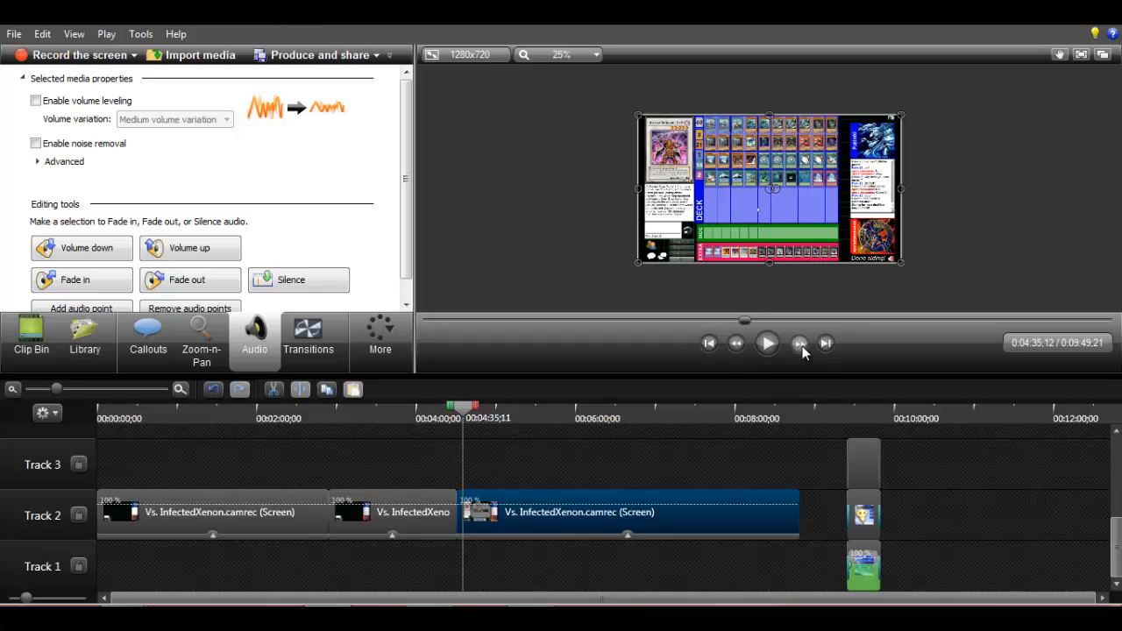
click(802, 352)
click(802, 350)
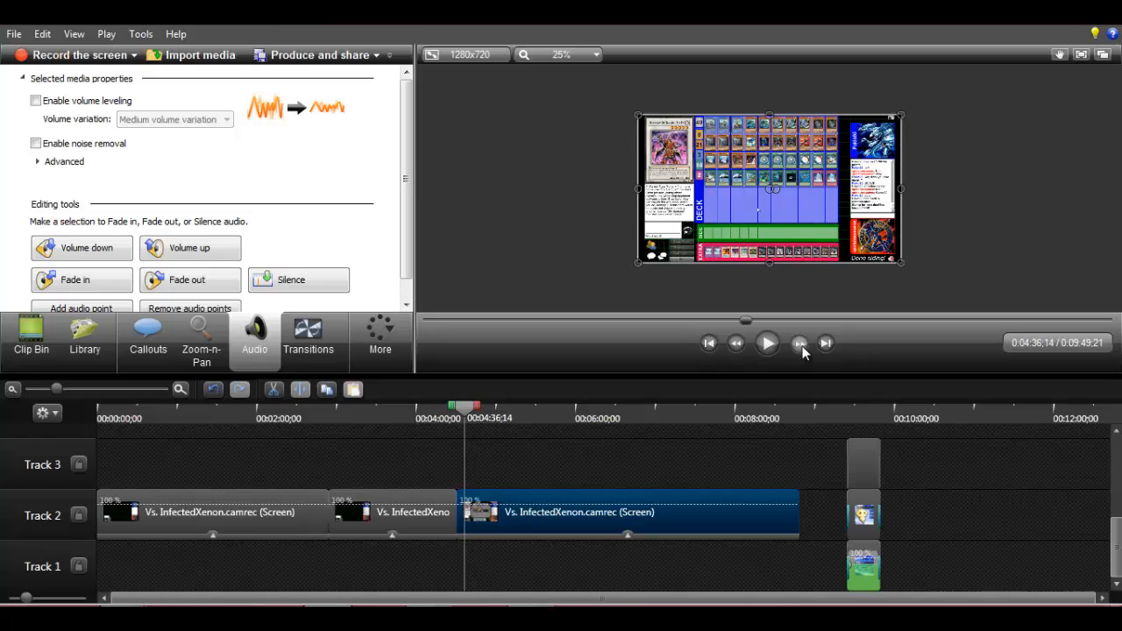
click(802, 351)
click(802, 351)
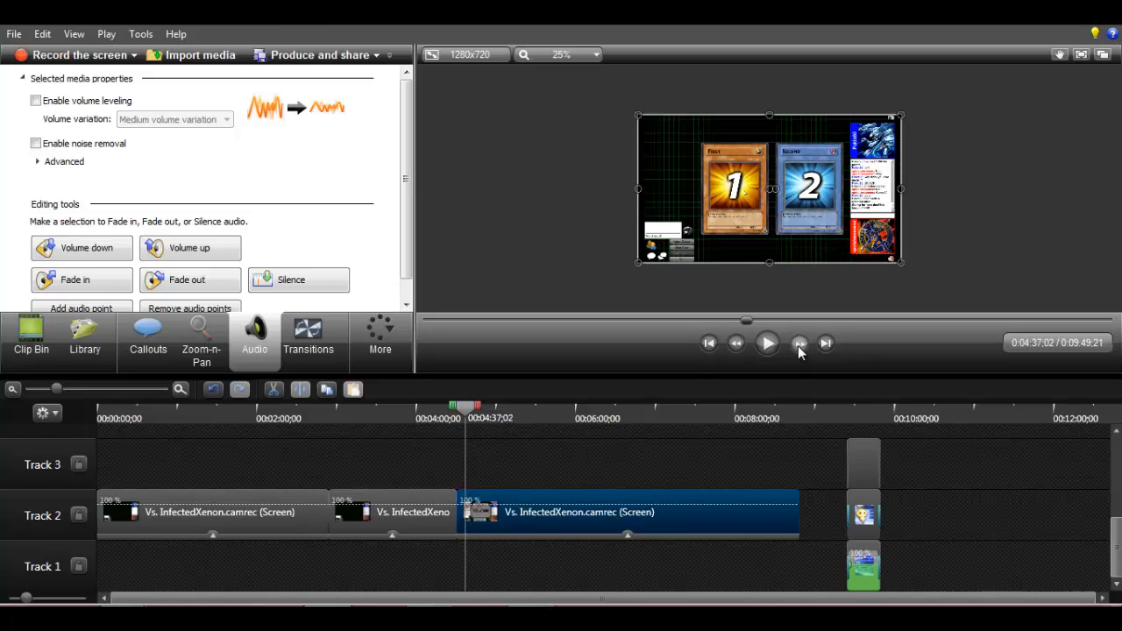
click(798, 346)
click(798, 346)
click(798, 345)
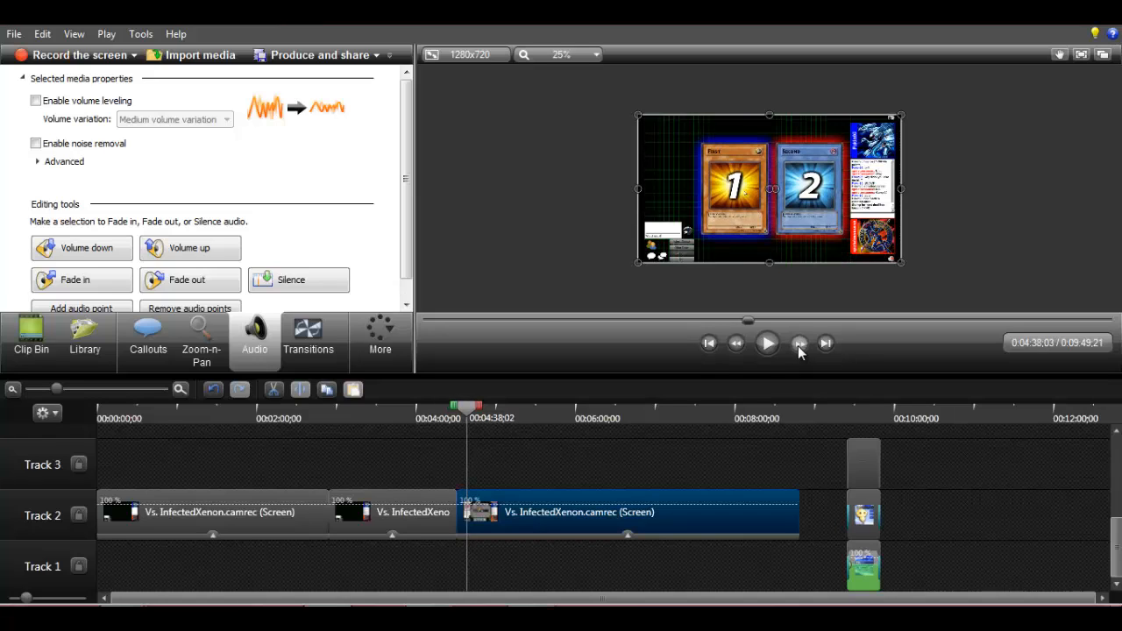
click(797, 345)
click(797, 346)
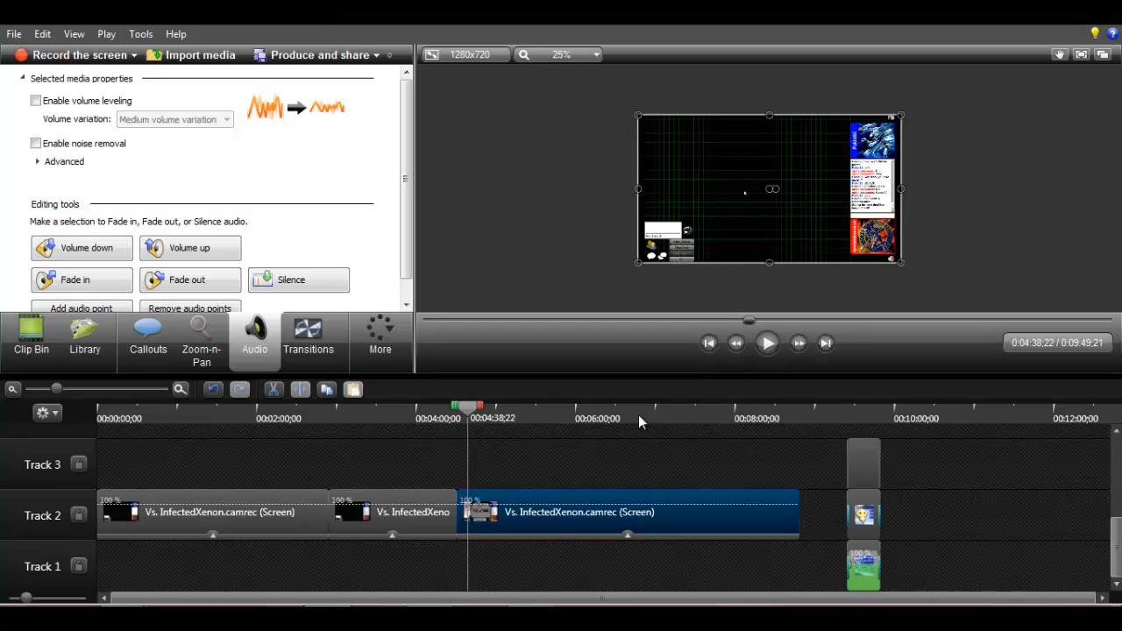
key(s)
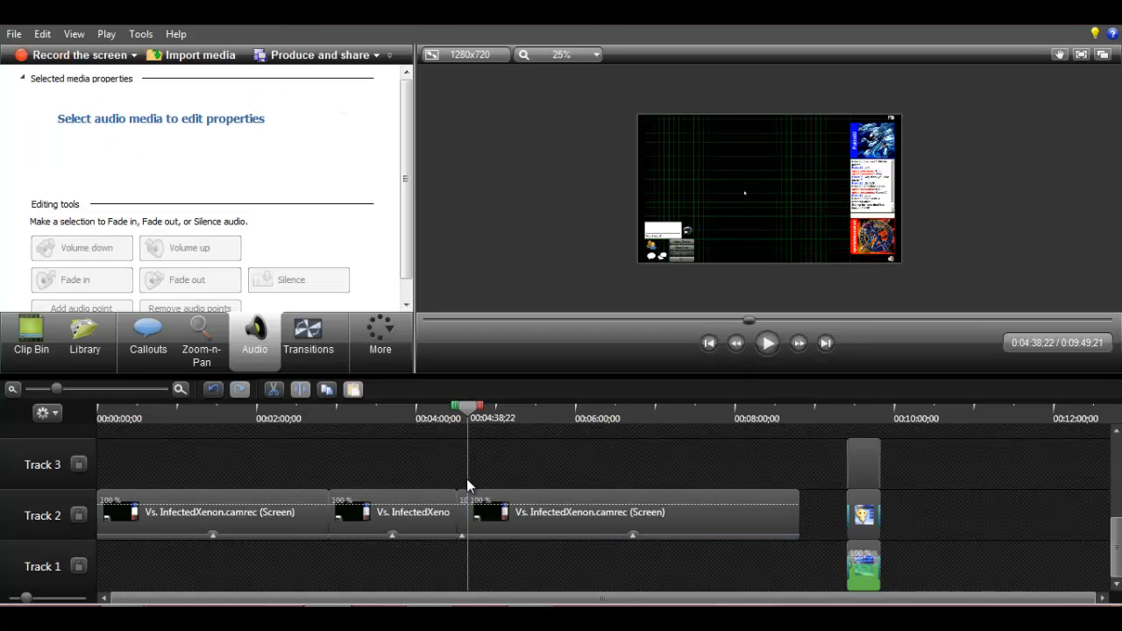
Delete the short siding segment after the second duel and move the remaining recording against the second duel to close the gap.
click(184, 389)
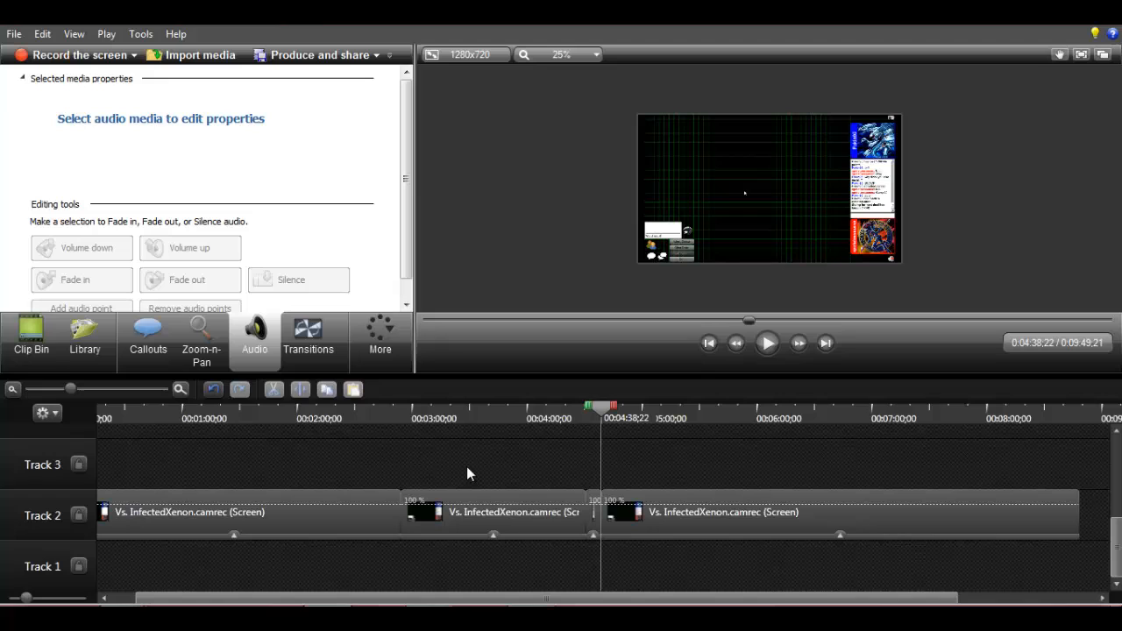
click(594, 519)
key(Delete)
click(604, 509)
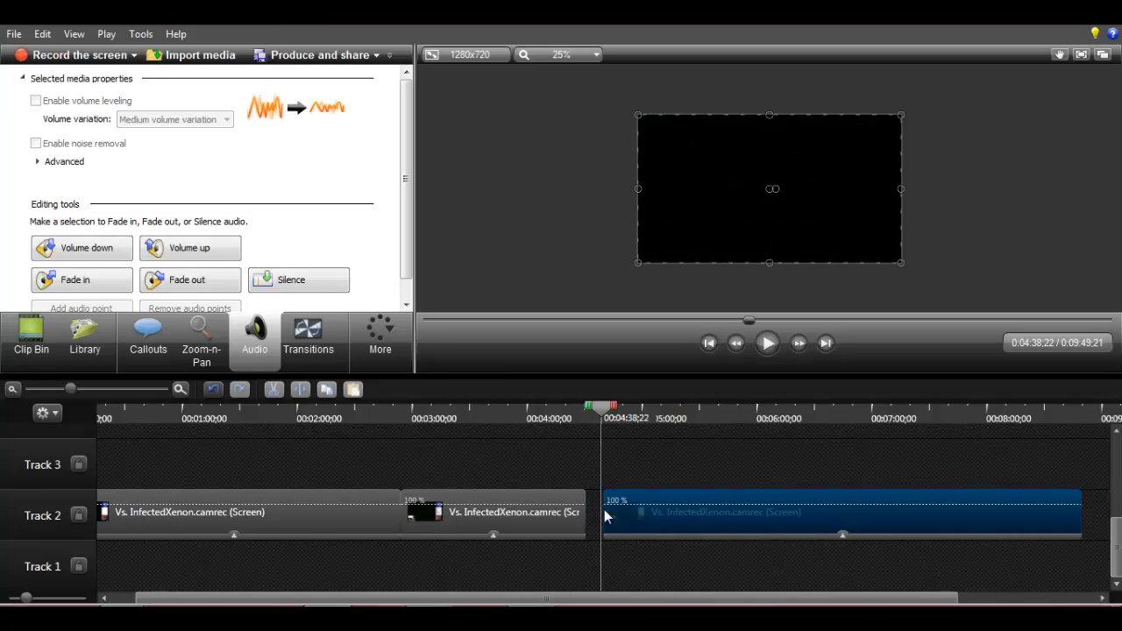
drag(601, 509, 588, 508)
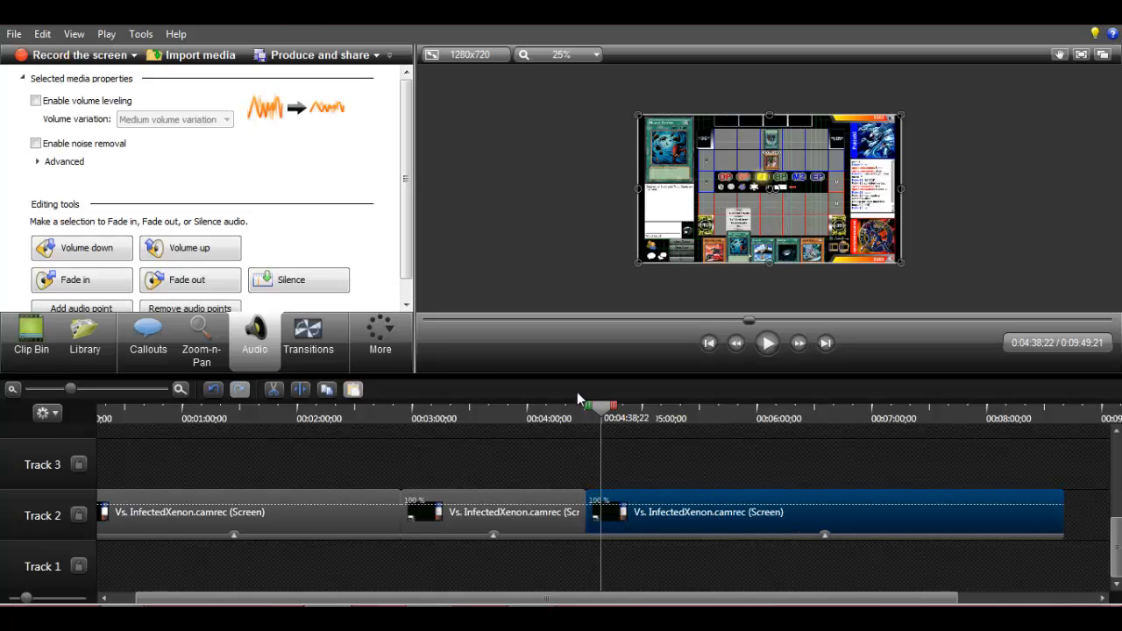
Locate the end of the third duel and cut the leftover footage from 0:08:28;04 to the recording's end at 0:08:40;16.
drag(609, 412, 1036, 460)
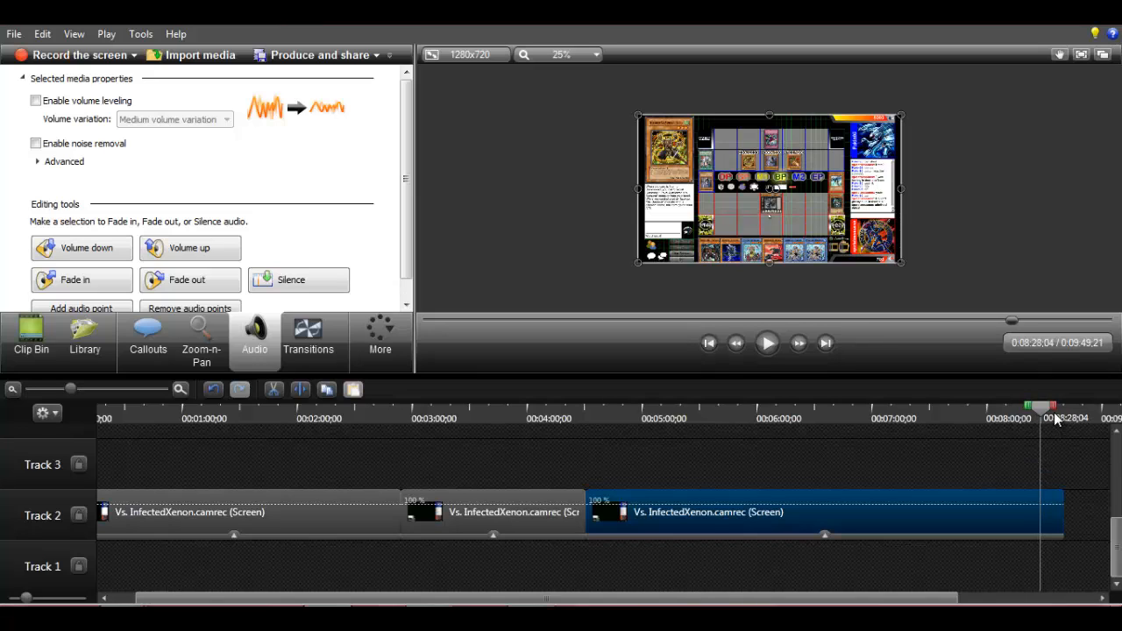
drag(1055, 412, 1065, 410)
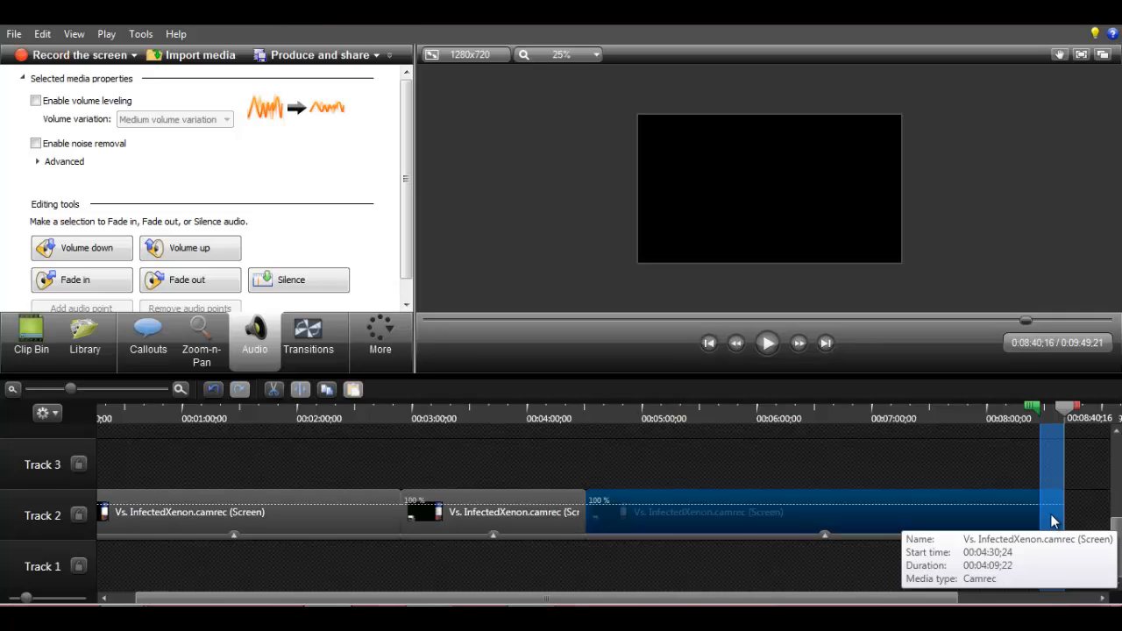
key(ctrl+x)
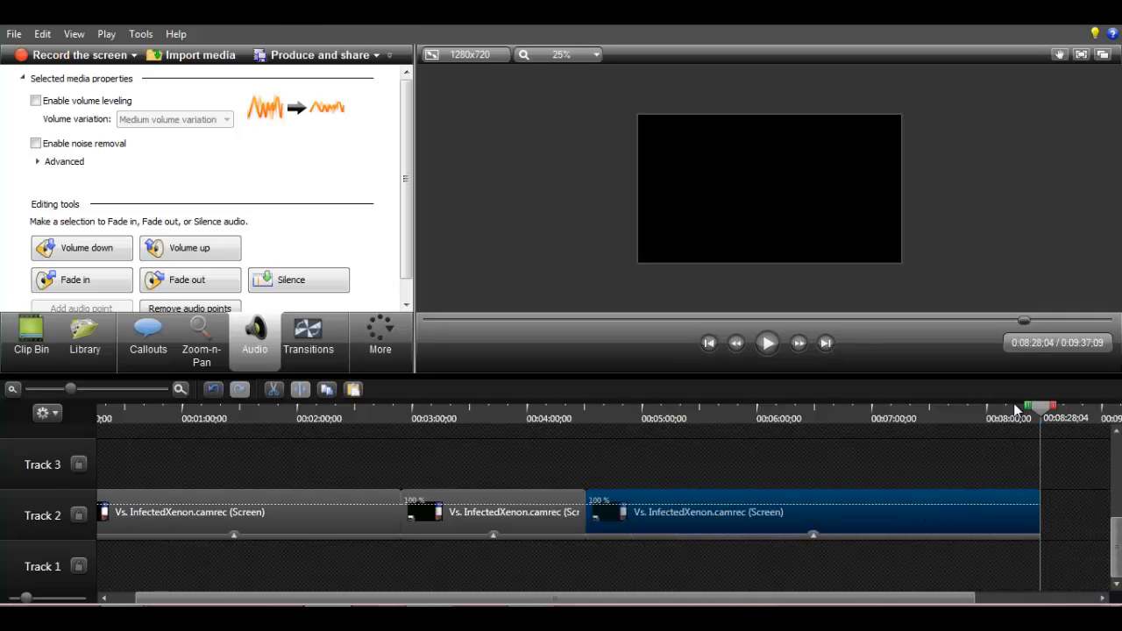
Select the outro clips on Tracks 1 to 3 and move them together to start at 0:08:28;04, where the recording ends.
click(13, 388)
drag(854, 570, 792, 463)
drag(738, 537, 738, 536)
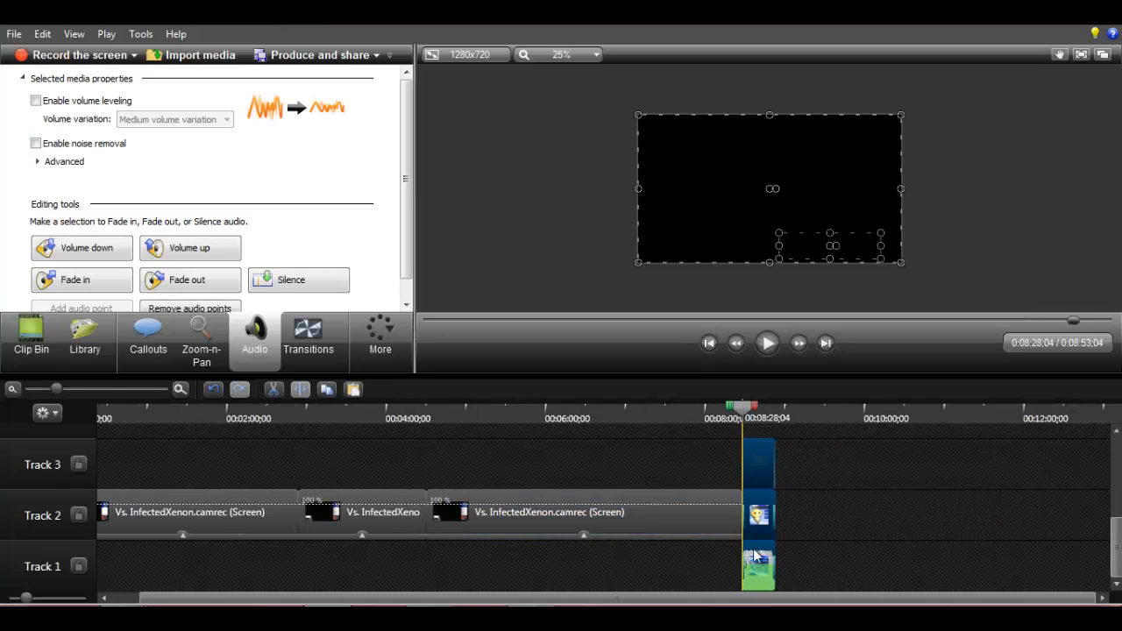
scroll(493, 586, left, 2)
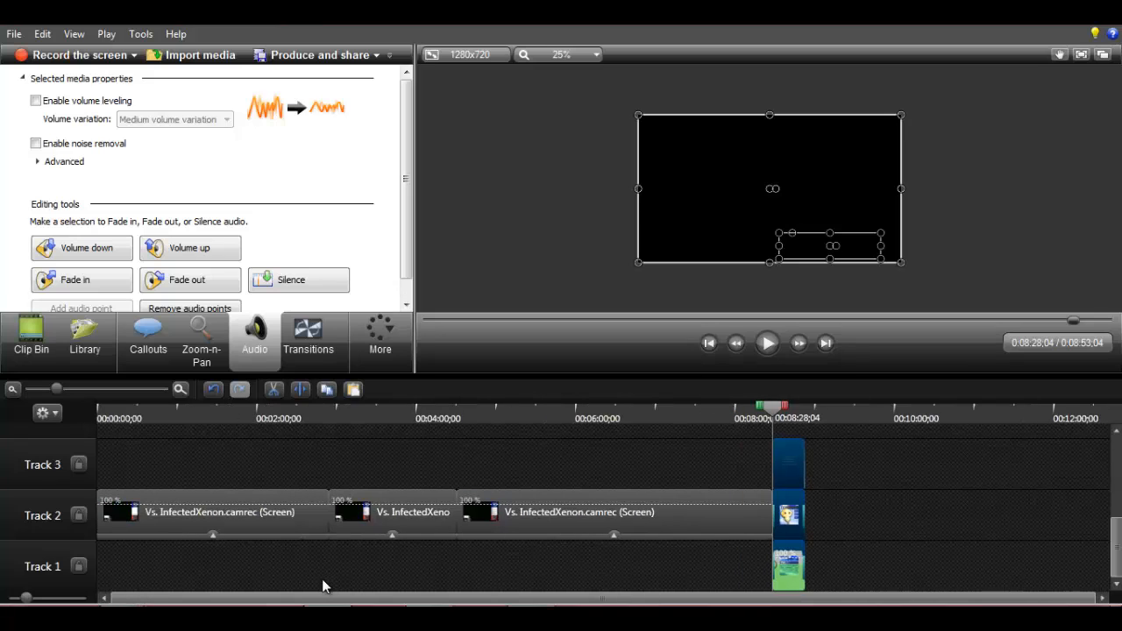
Play the first seconds of the video to check its opening and return the playhead to the start.
drag(602, 433, 44, 483)
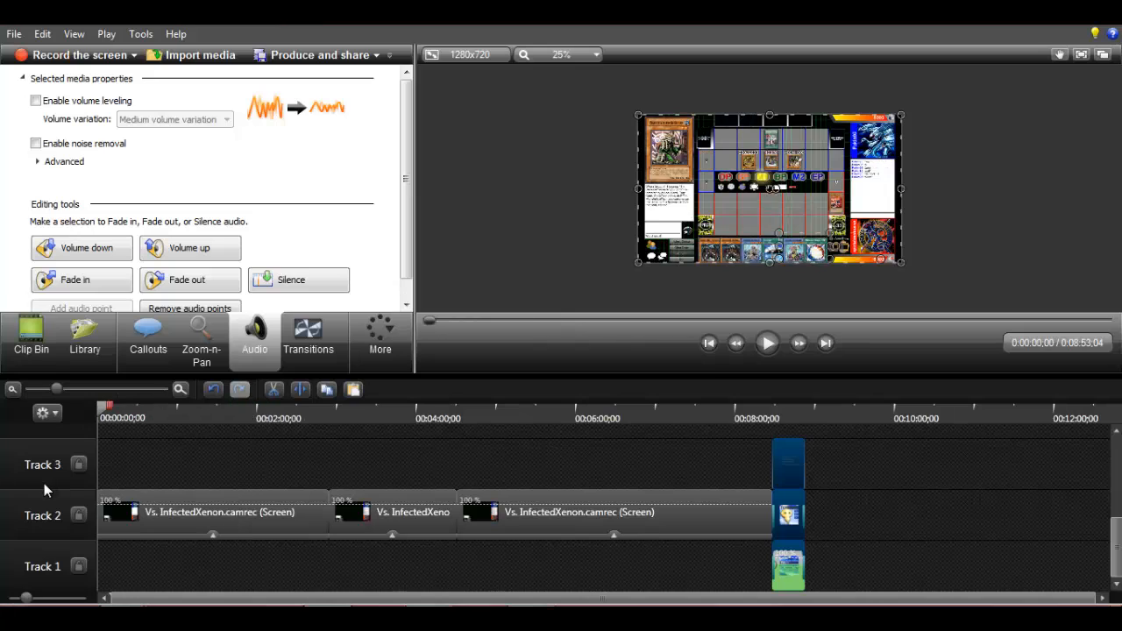
click(775, 347)
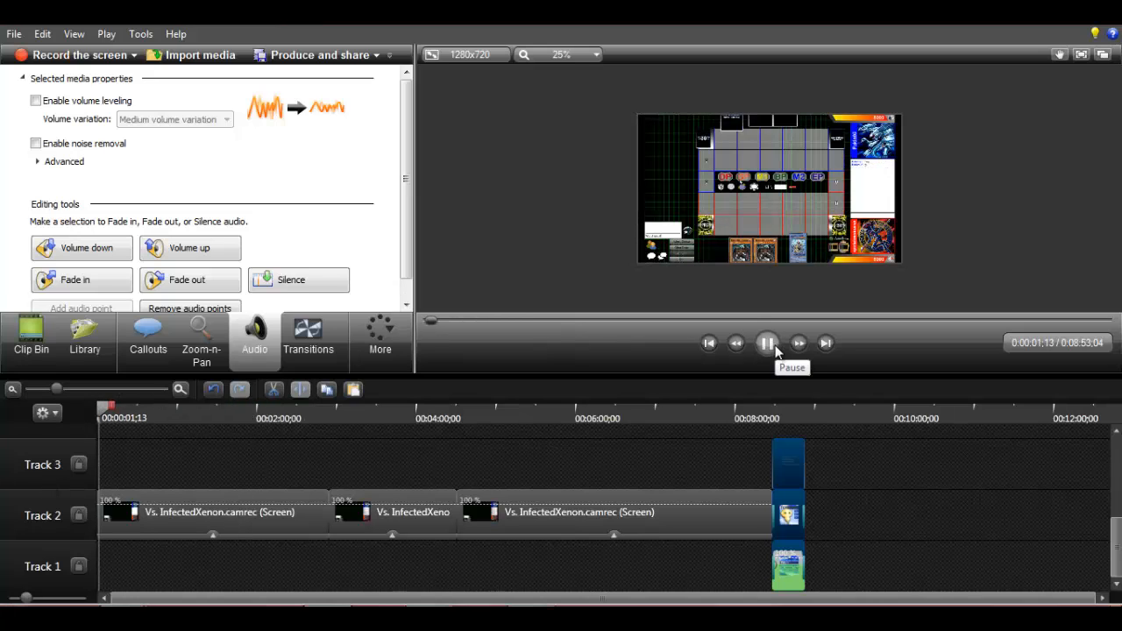
click(768, 343)
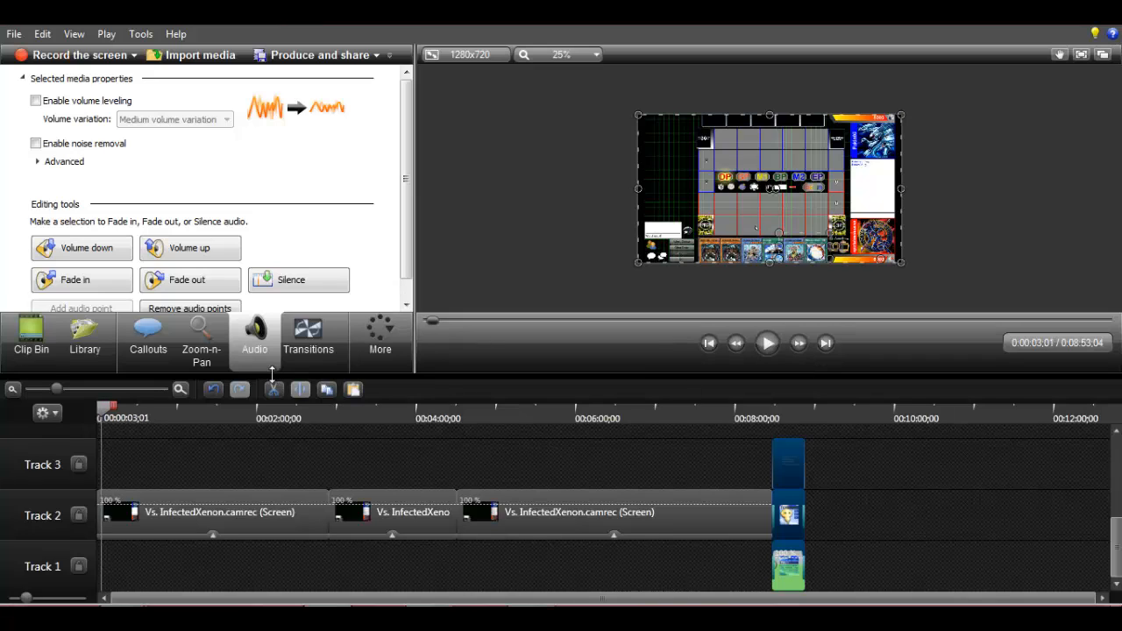
drag(104, 416, 87, 415)
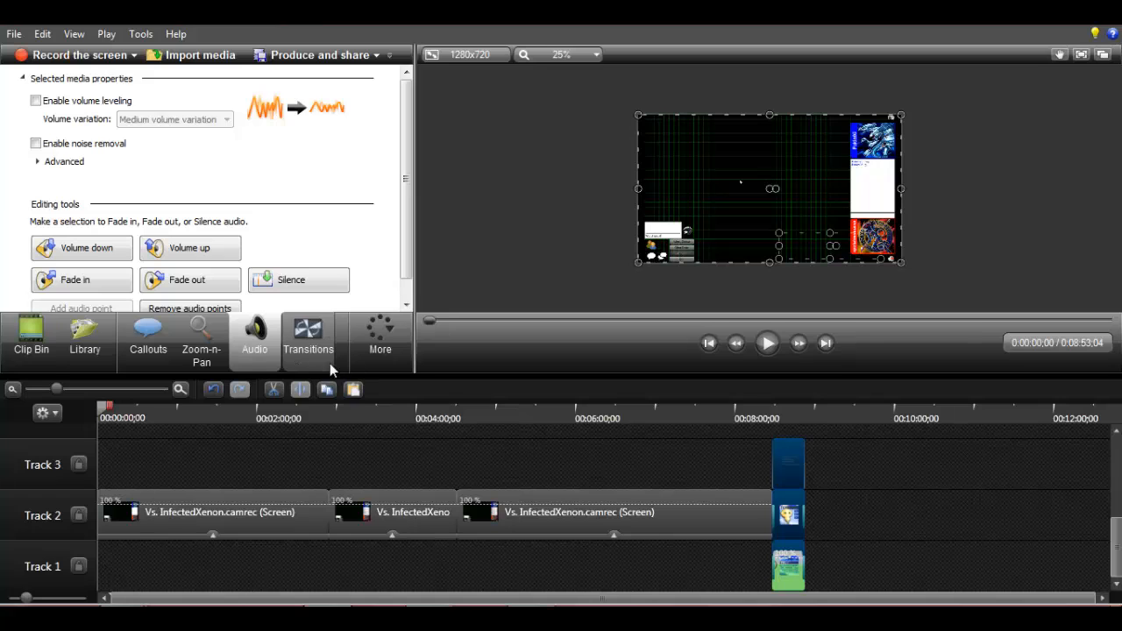
Add a Fade through black transition to the start of the first duel segment on Track 2.
click(307, 350)
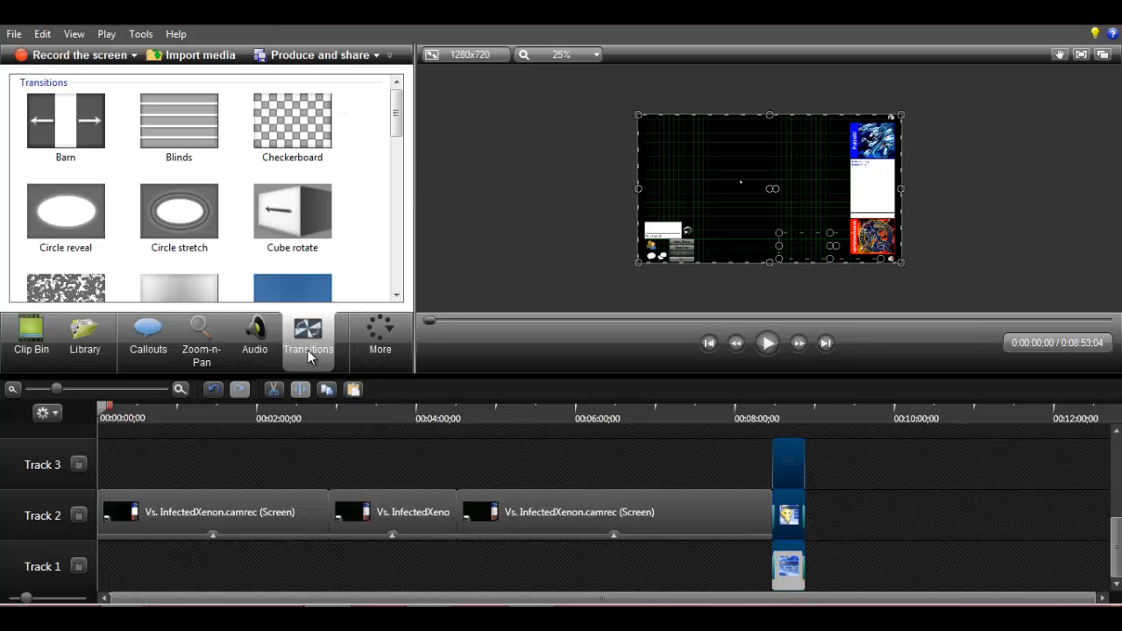
scroll(399, 144, down, 2)
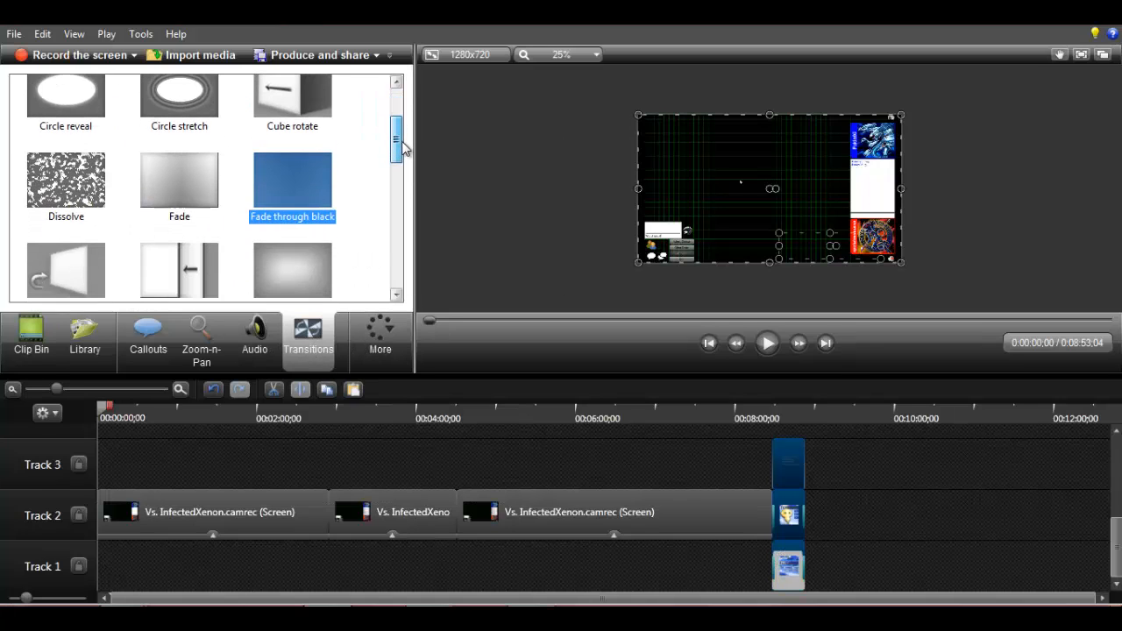
drag(305, 188, 118, 517)
Play back the opening fade and the cut between the first and second duels to check them.
click(767, 343)
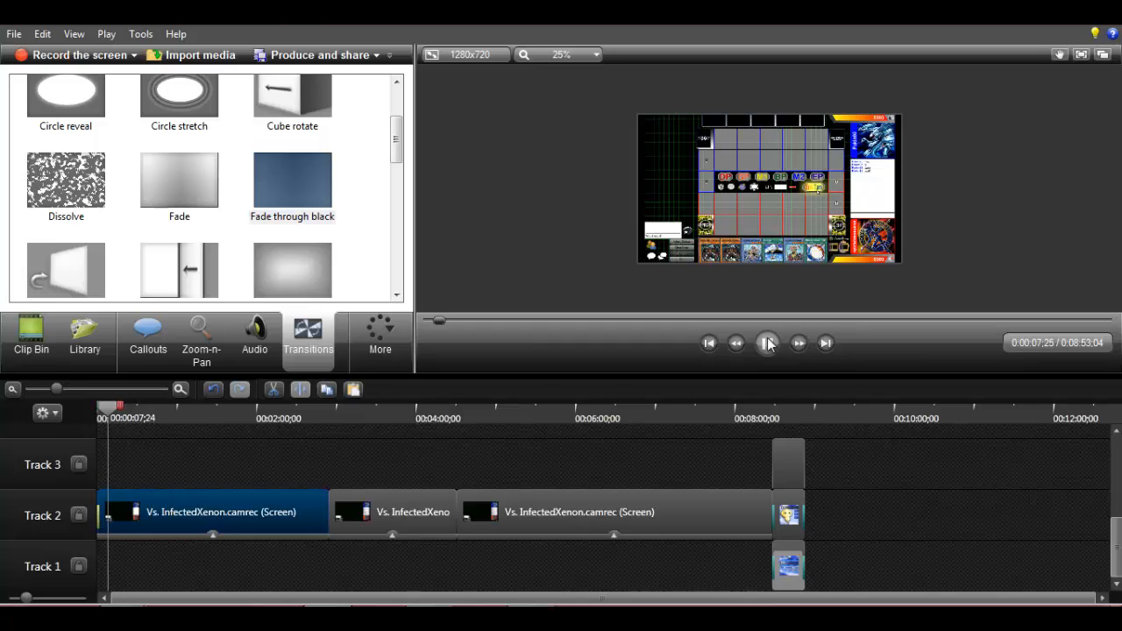
drag(111, 414, 319, 412)
click(772, 349)
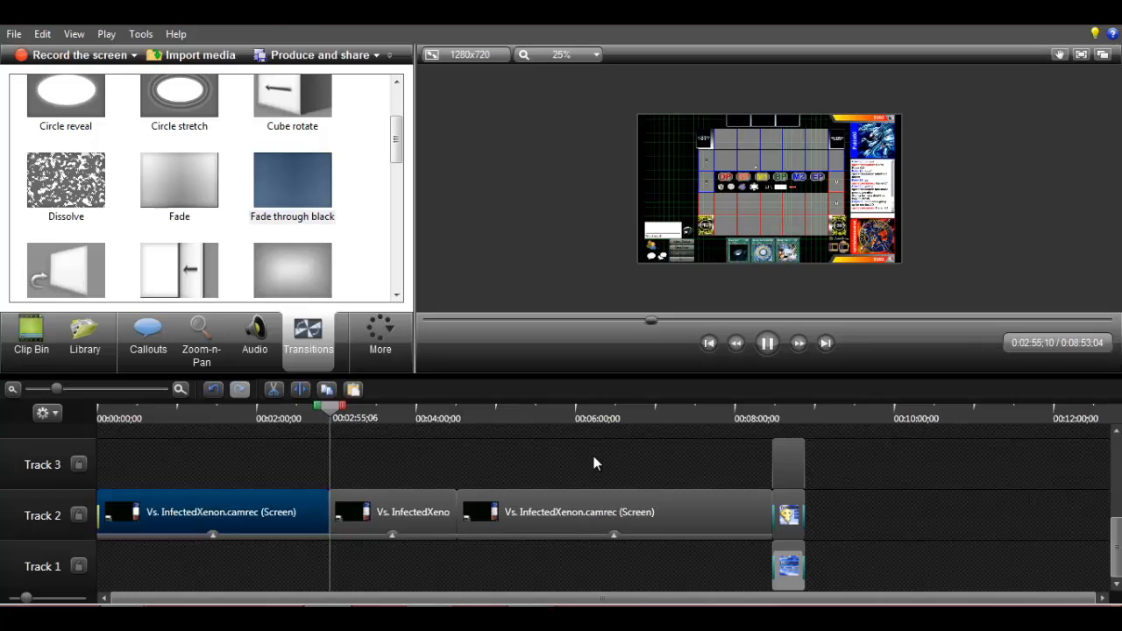
Stop the playback and add a Fade transition between the first and second duel segments on Track 2.
click(767, 342)
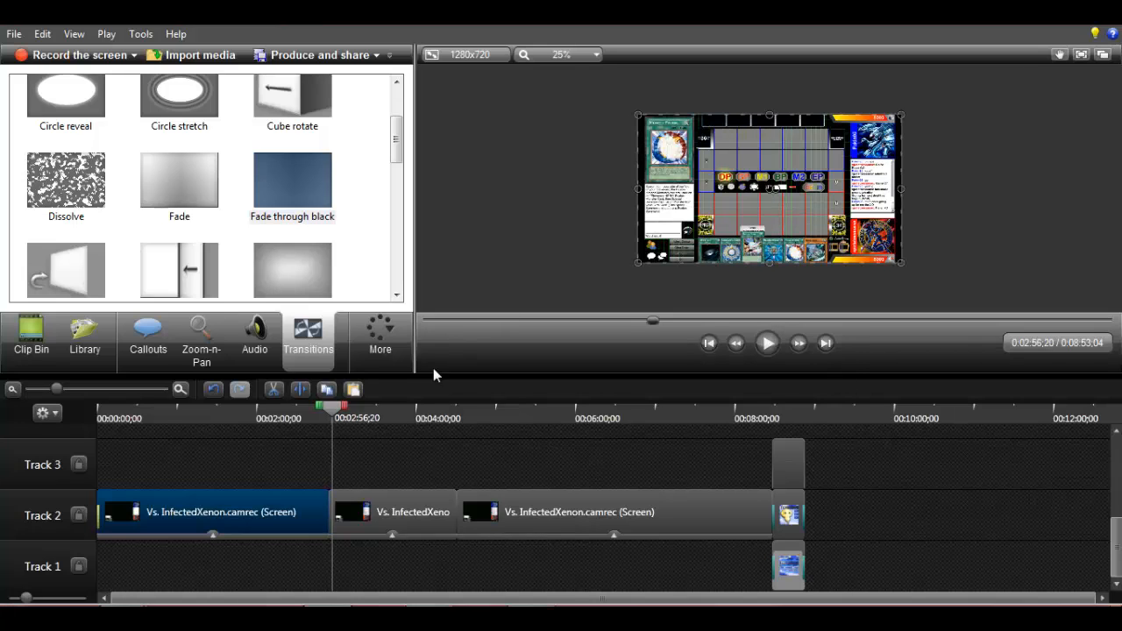
drag(337, 405, 303, 405)
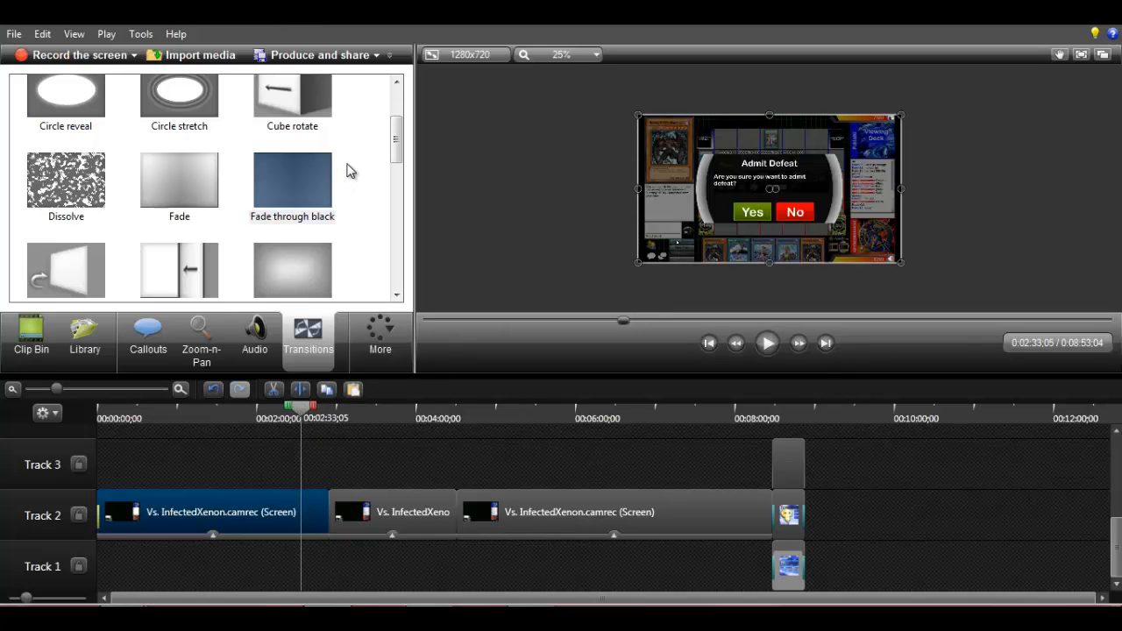
mouse_move(395, 147)
mouse_down()
mouse_move(395, 162)
mouse_move(396, 143)
mouse_up()
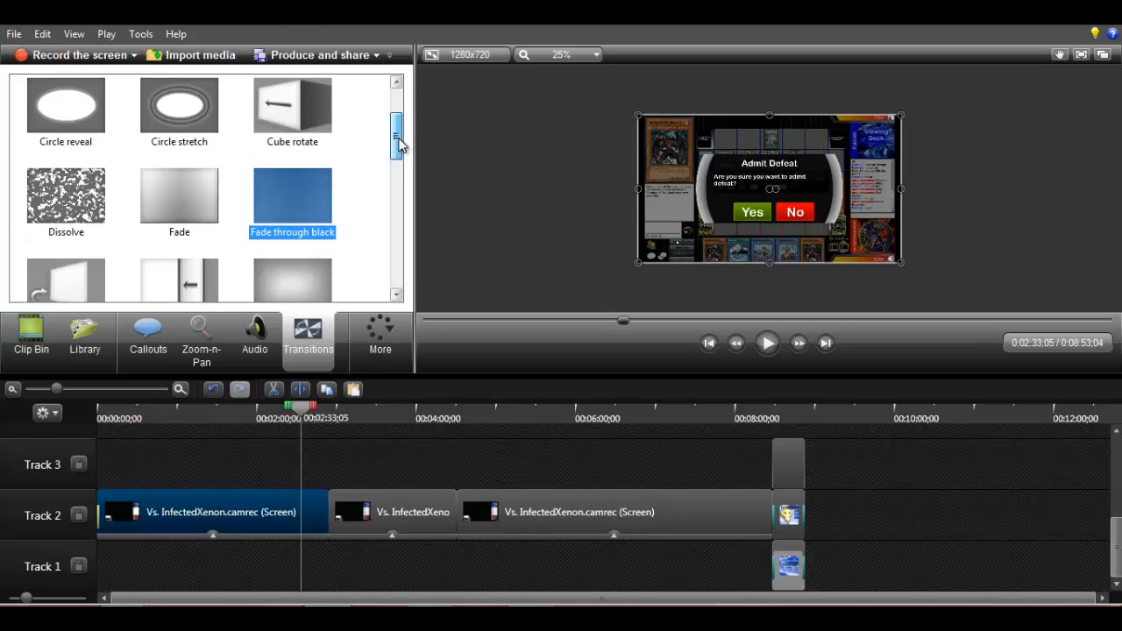
drag(188, 207, 342, 418)
drag(326, 523, 327, 521)
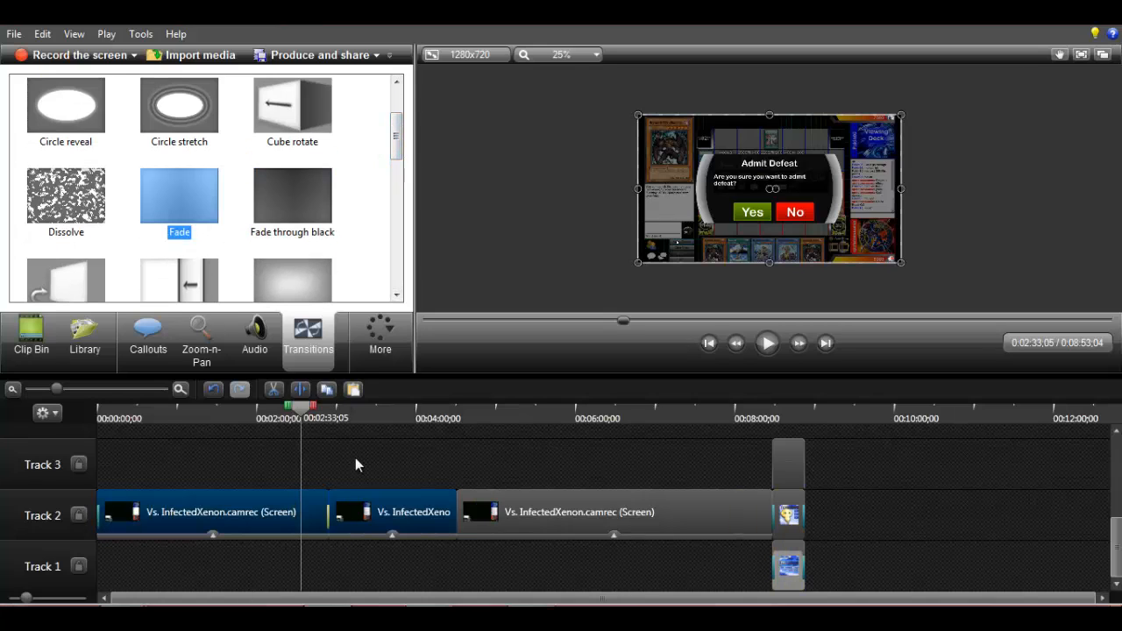
Play back the Fade between the first and second duels to check it.
drag(306, 417, 322, 413)
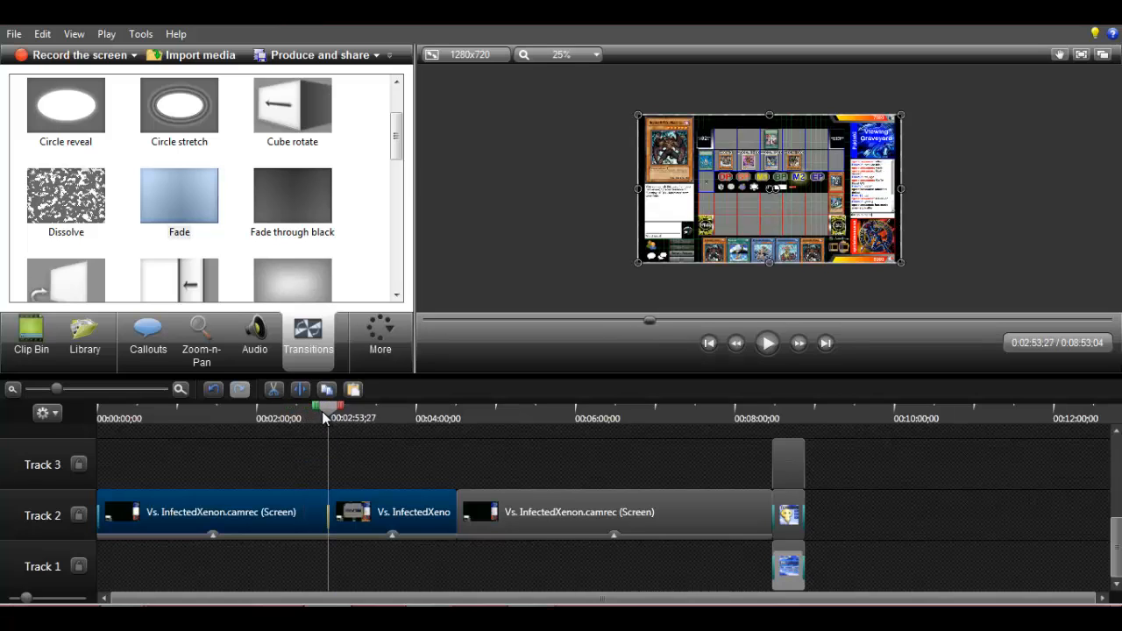
click(737, 345)
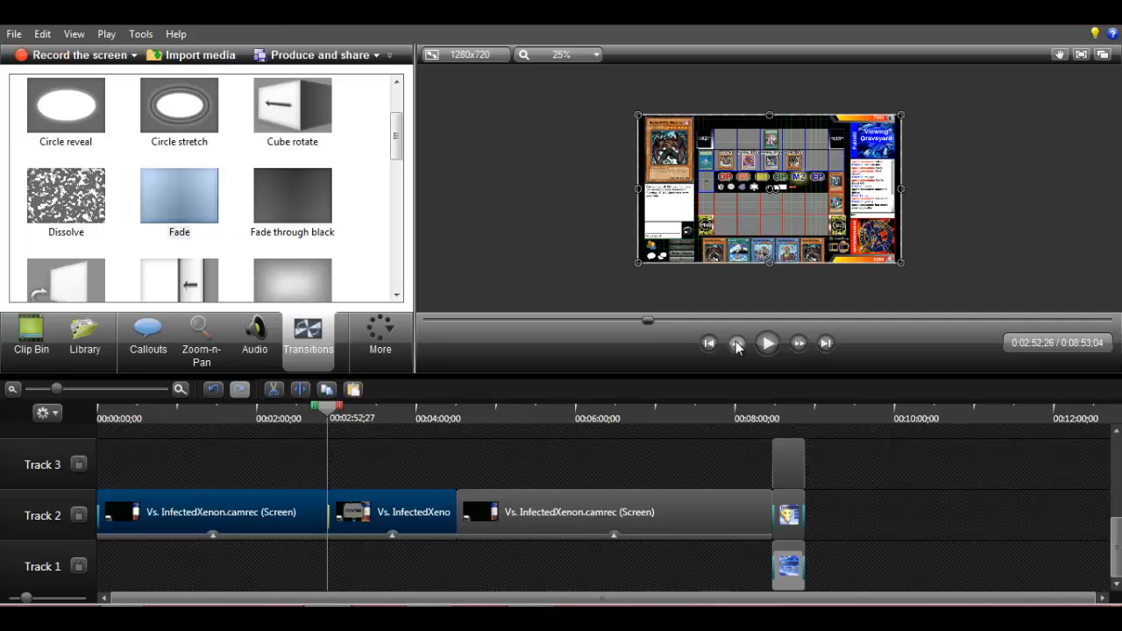
click(736, 345)
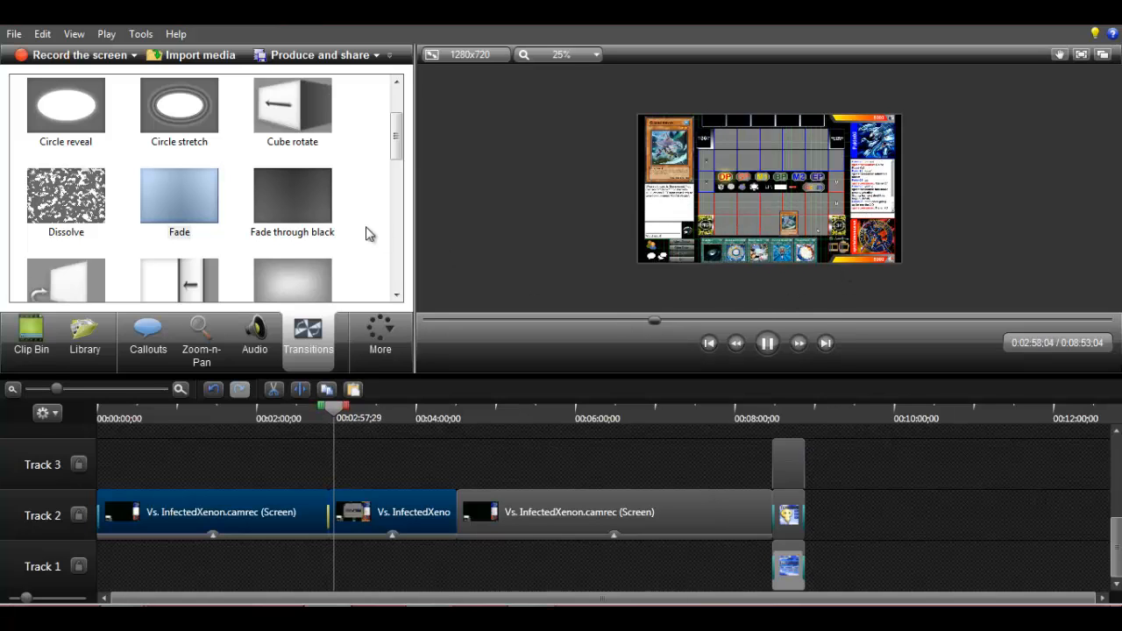
Add a Fade between the second and third duel segments and a Fade through black at the end of the third duel.
drag(156, 203, 540, 505)
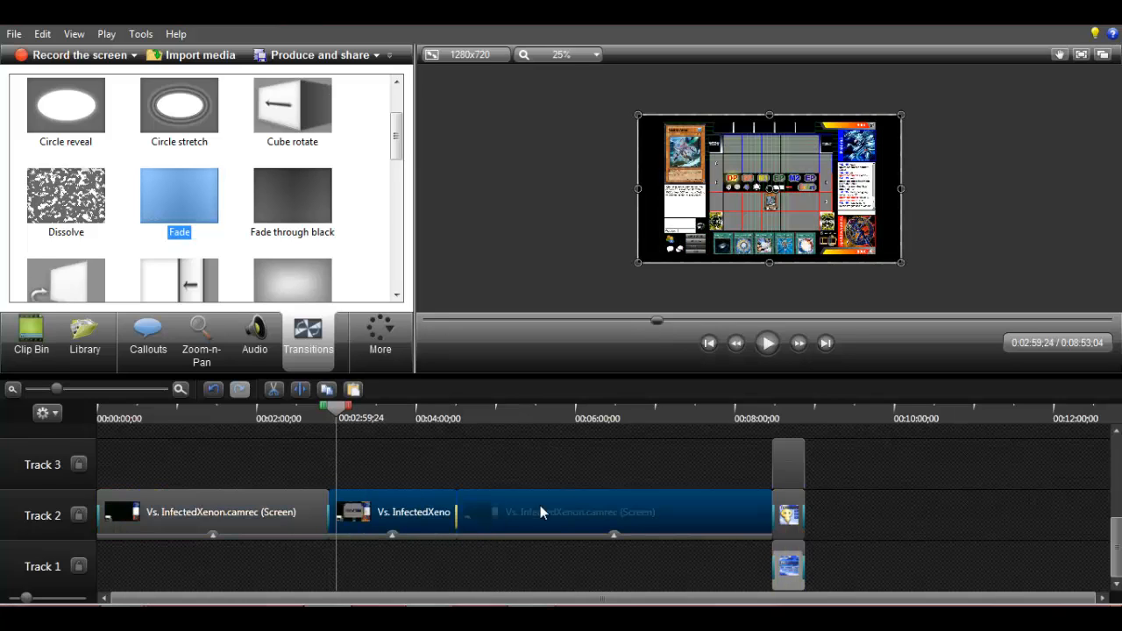
drag(338, 409, 778, 484)
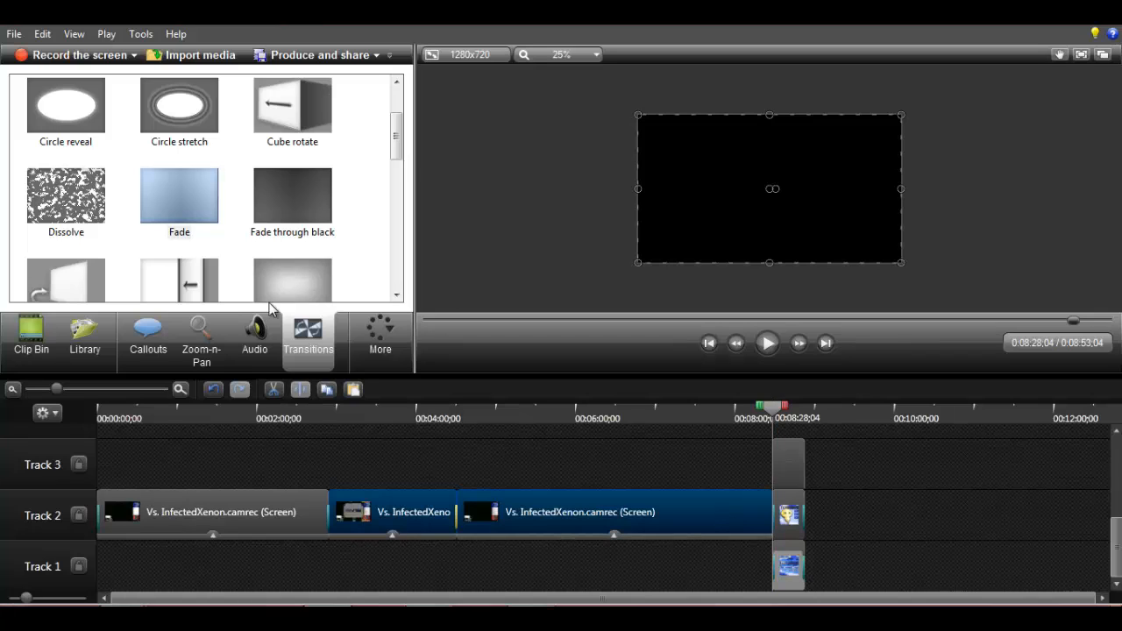
click(174, 387)
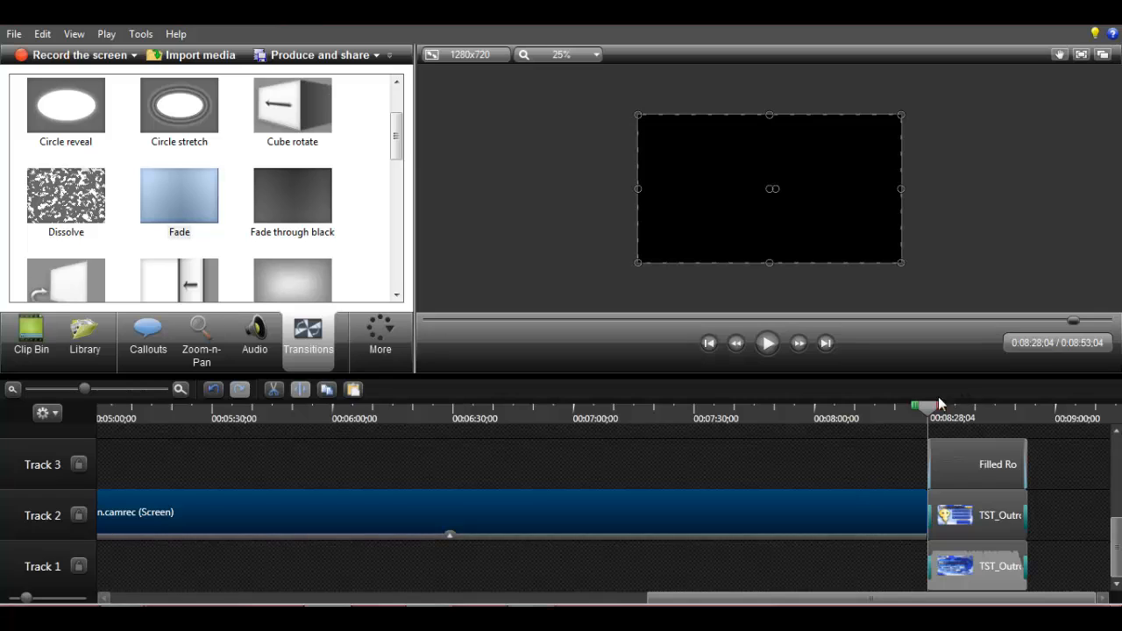
click(909, 419)
drag(910, 421, 934, 422)
drag(1046, 565, 977, 462)
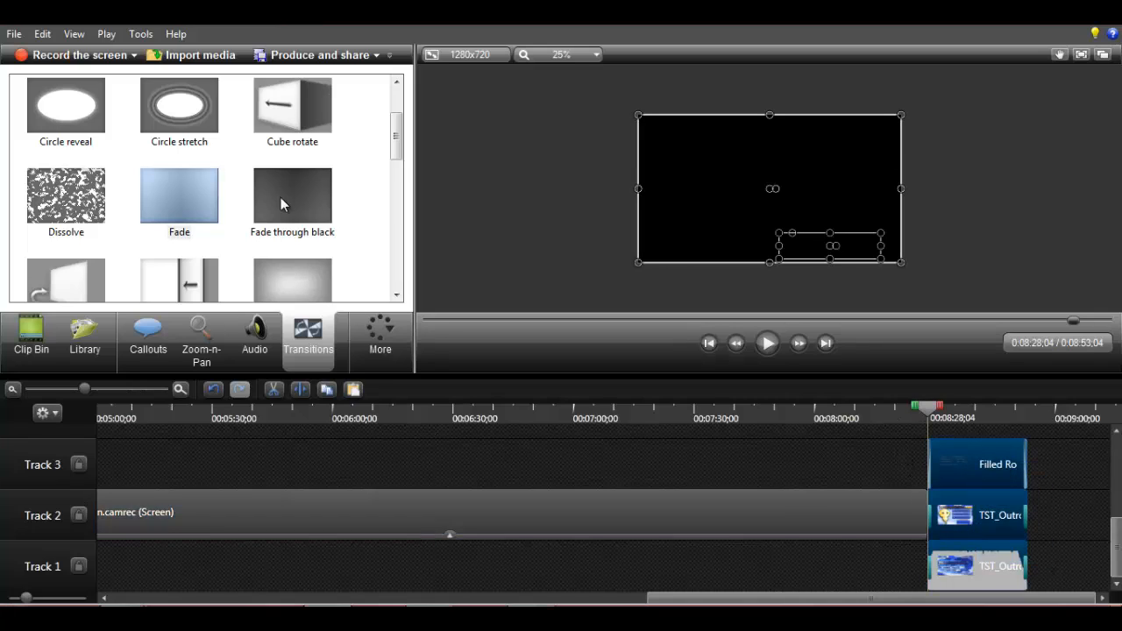
drag(280, 197, 922, 532)
Play back the transition from the third duel into the outro and return the playhead to near the third duel's start.
mouse_move(933, 421)
mouse_down()
mouse_move(863, 420)
mouse_move(944, 421)
mouse_move(871, 422)
mouse_move(912, 423)
mouse_up()
click(766, 343)
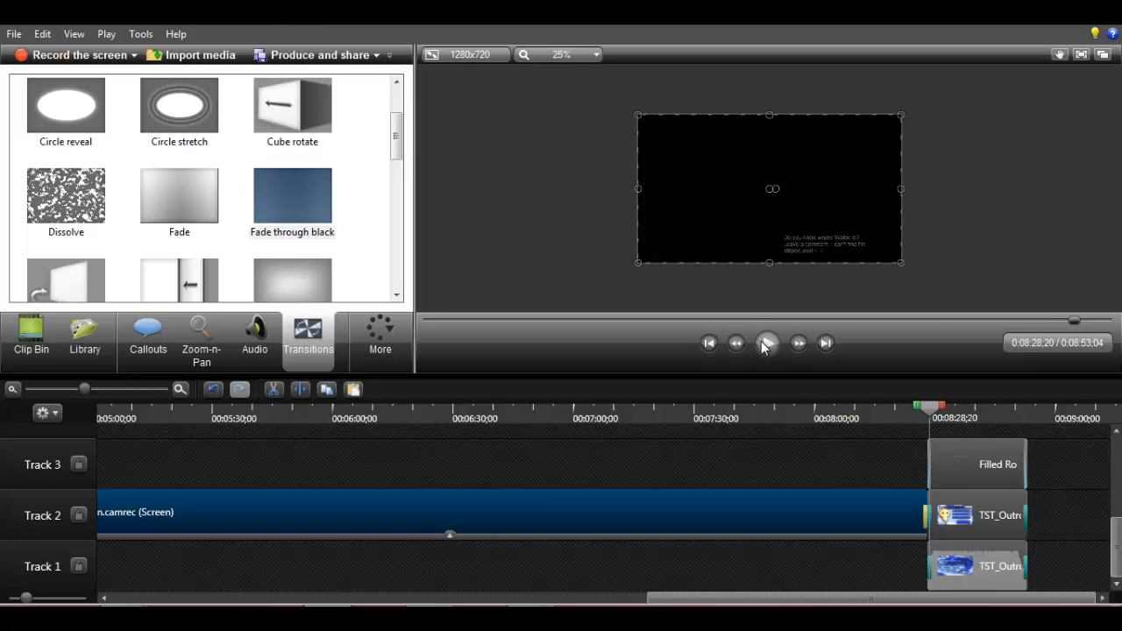
click(764, 345)
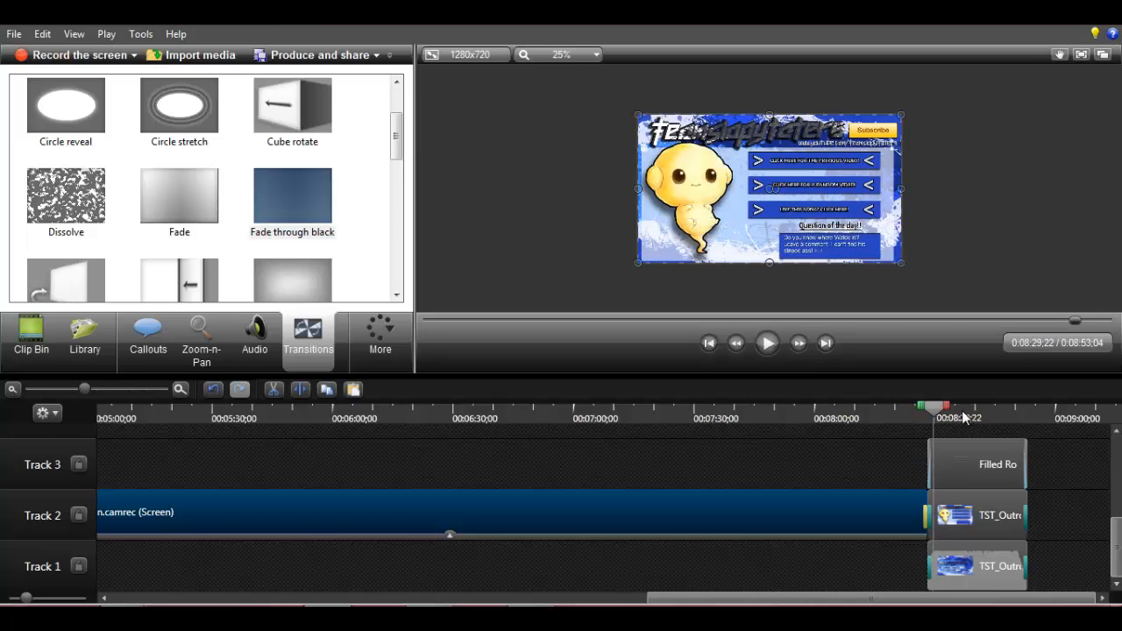
click(726, 445)
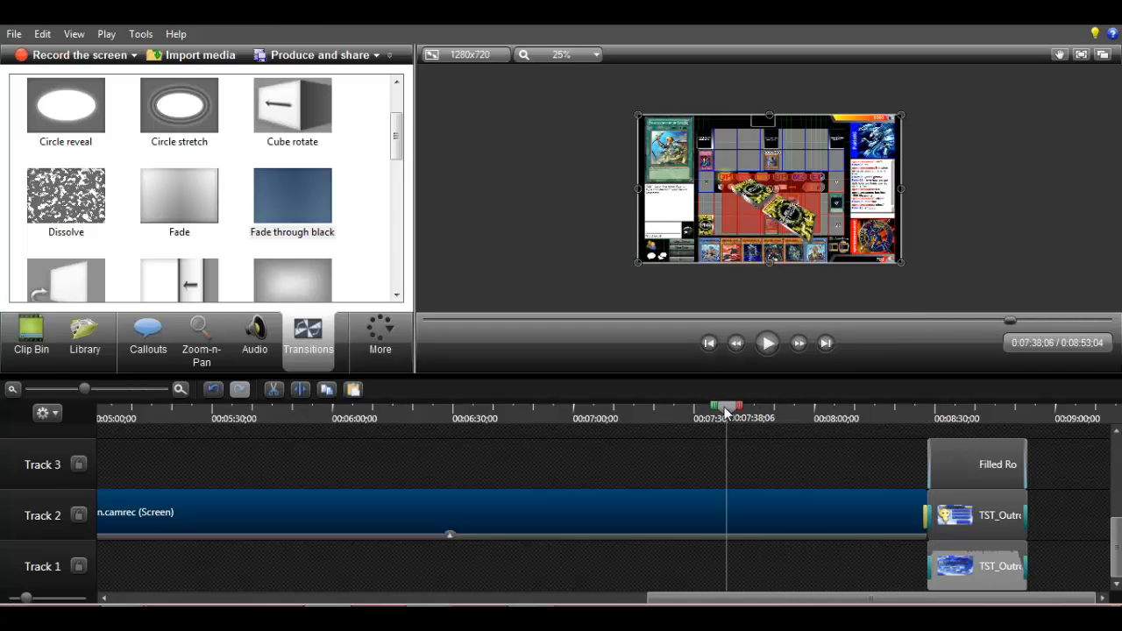
drag(727, 412, 3, 465)
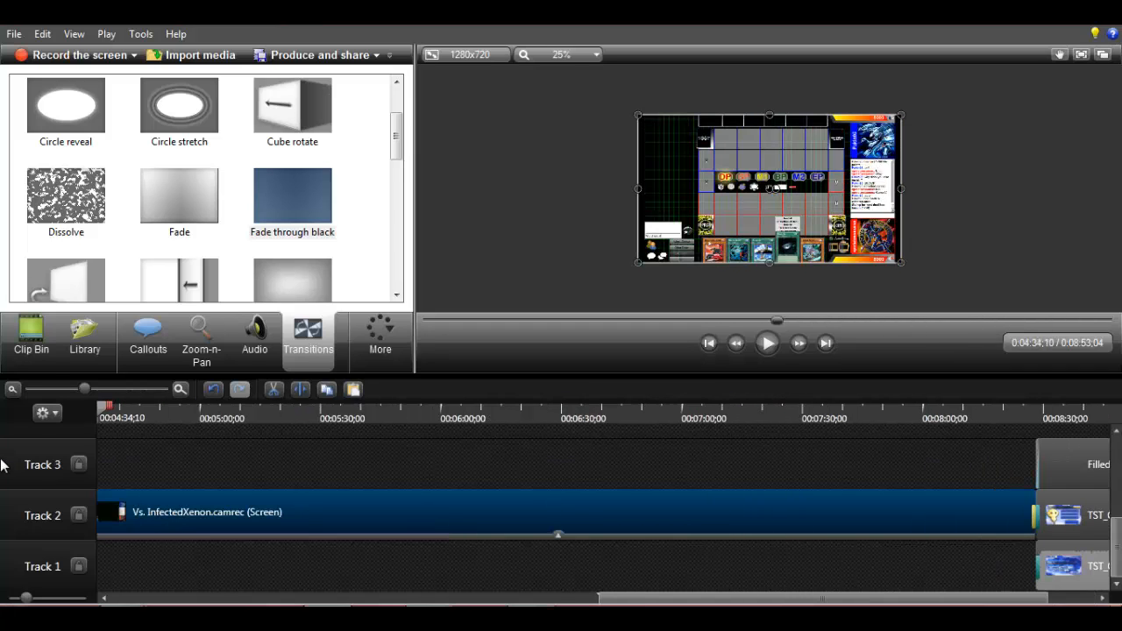
click(11, 391)
click(11, 390)
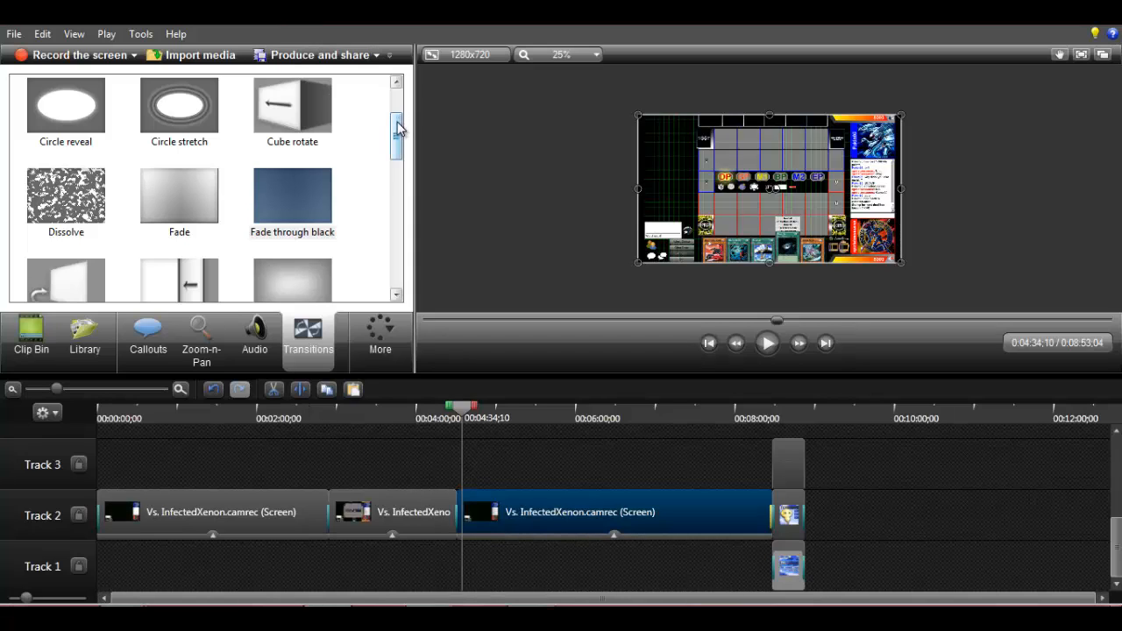
Add the Shotgun Radio - A Bad Place (Minnesota Remix) mp3 from the imported media to Track 4.
drag(396, 132, 394, 81)
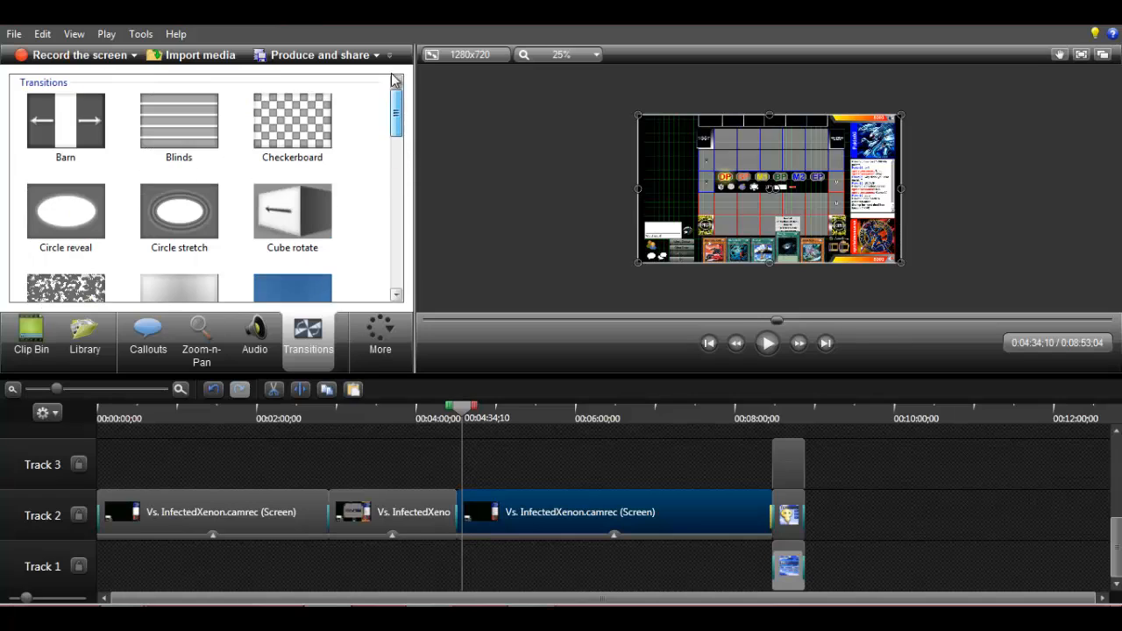
click(33, 351)
scroll(158, 219, down, 5)
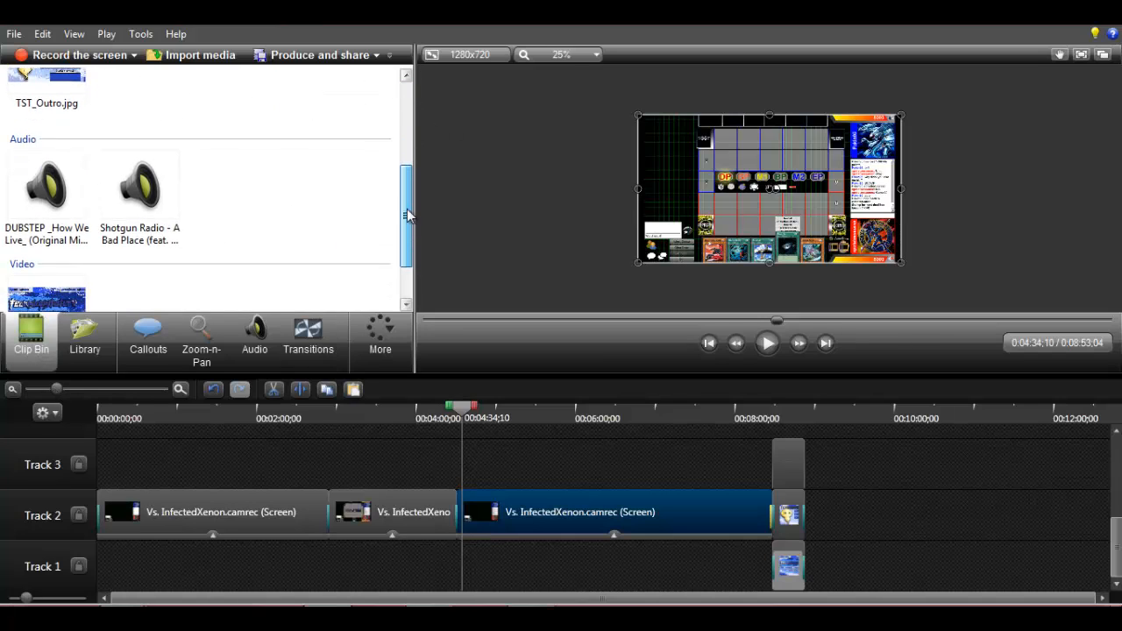
click(156, 227)
drag(168, 303, 158, 434)
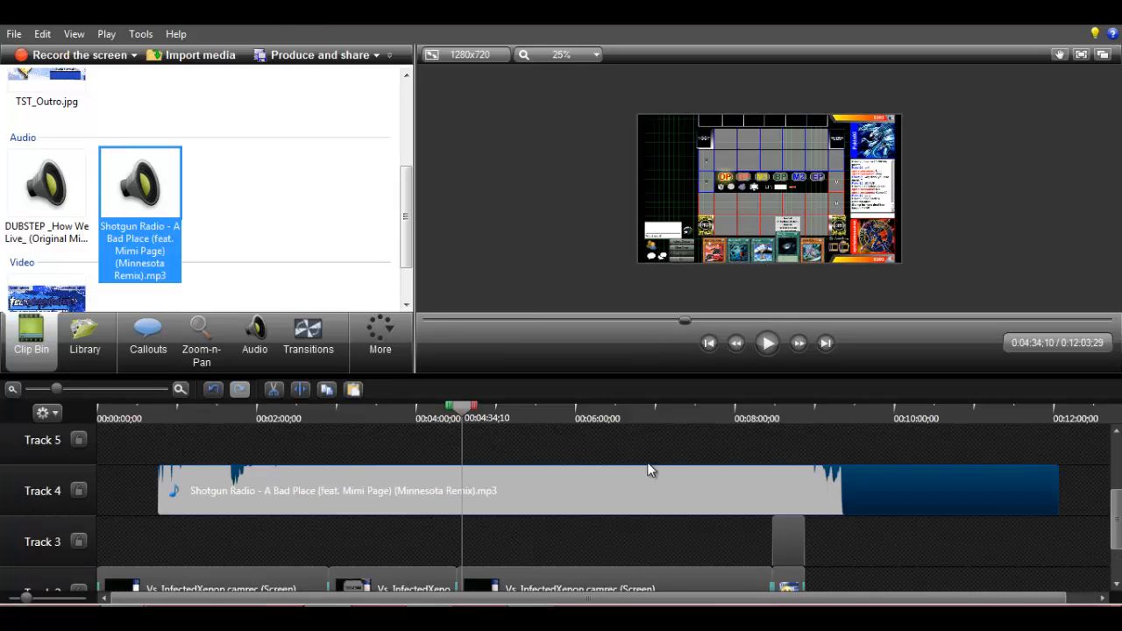
Move the music clip on Track 4 so it starts exactly at the beginning of the timeline.
drag(648, 477, 589, 480)
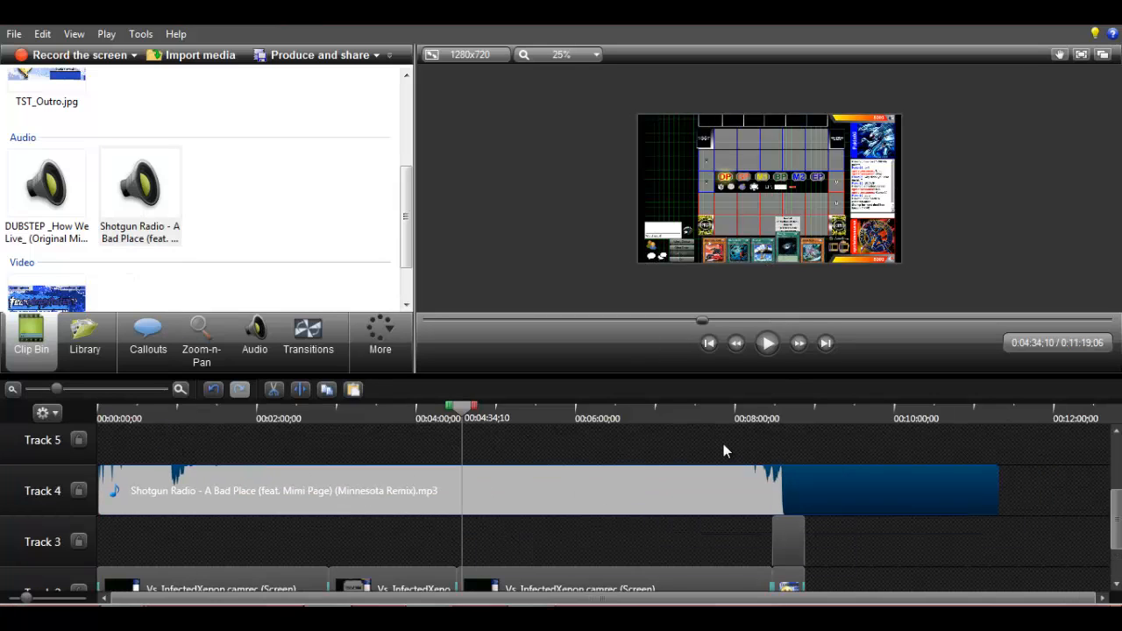
click(180, 389)
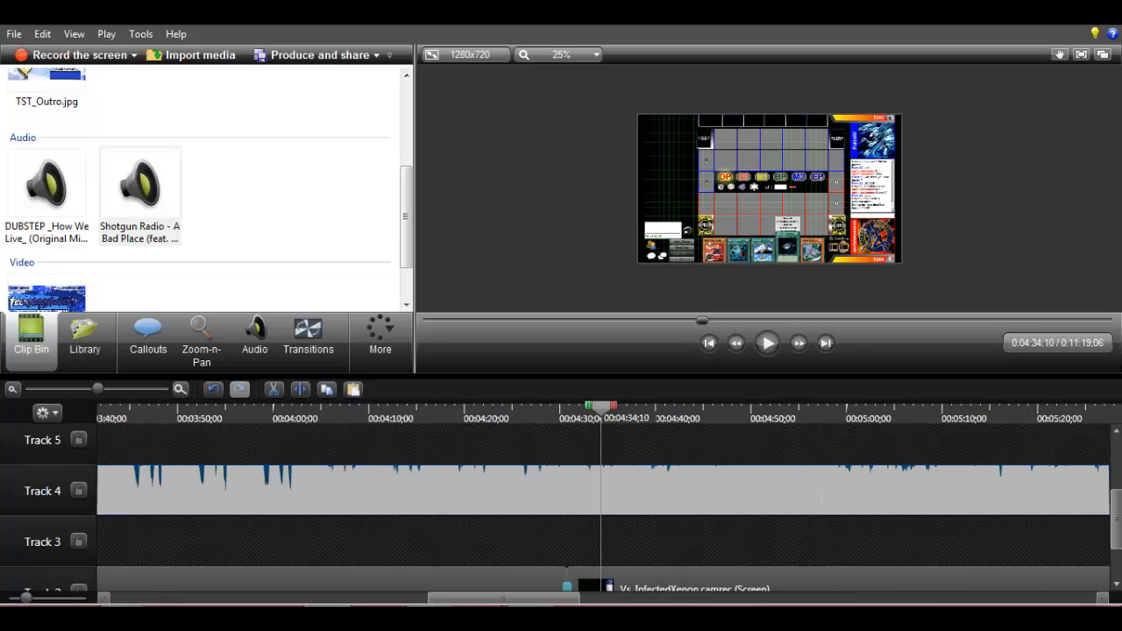
click(254, 603)
drag(323, 484, 84, 485)
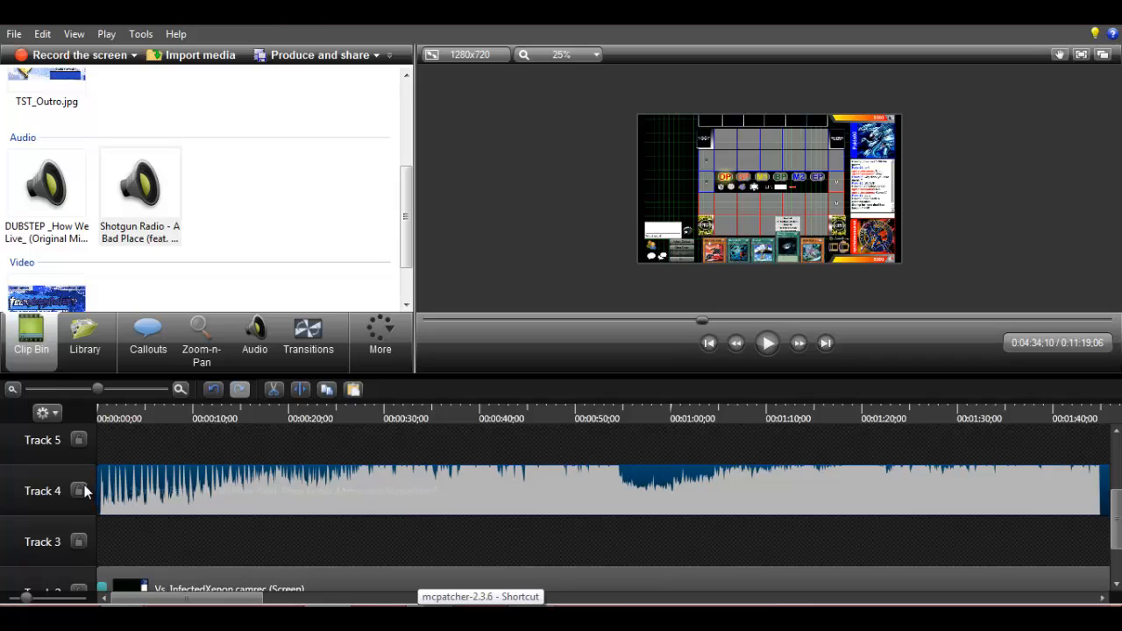
click(12, 388)
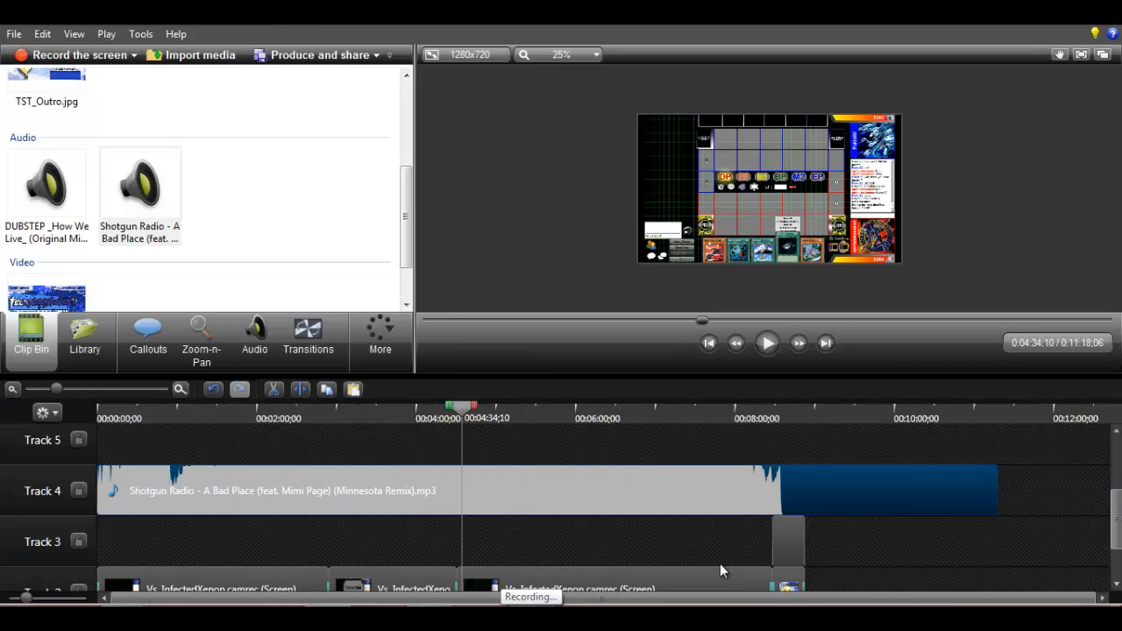
Examine where the music on Track 4 ends relative to the outro clips on Tracks 1 to 3.
scroll(886, 498, down, 2)
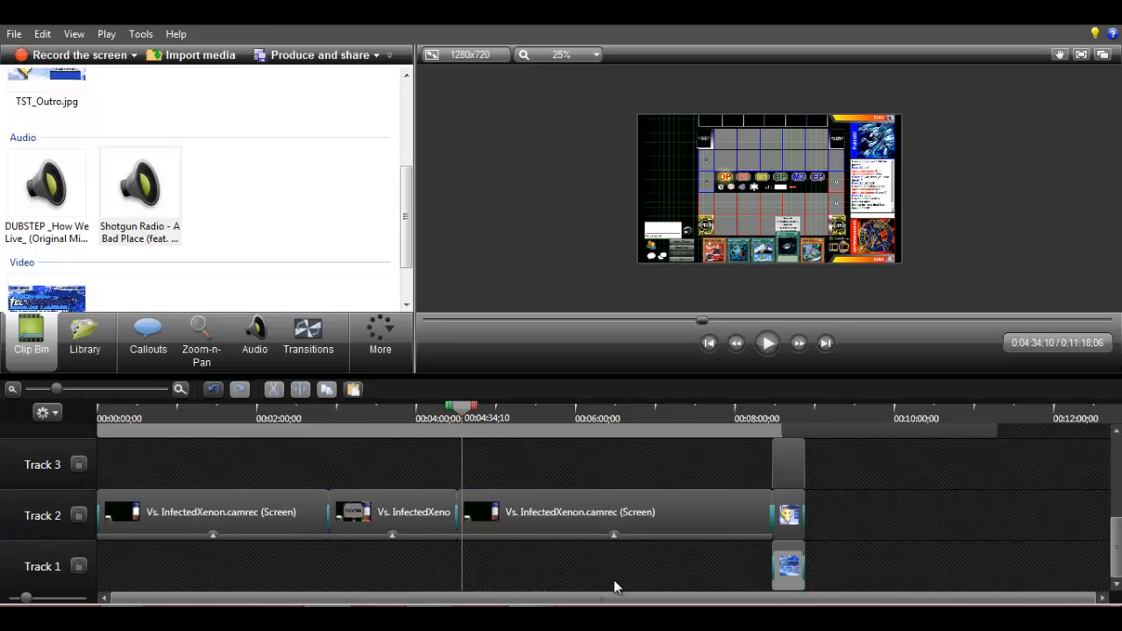
drag(882, 552, 745, 558)
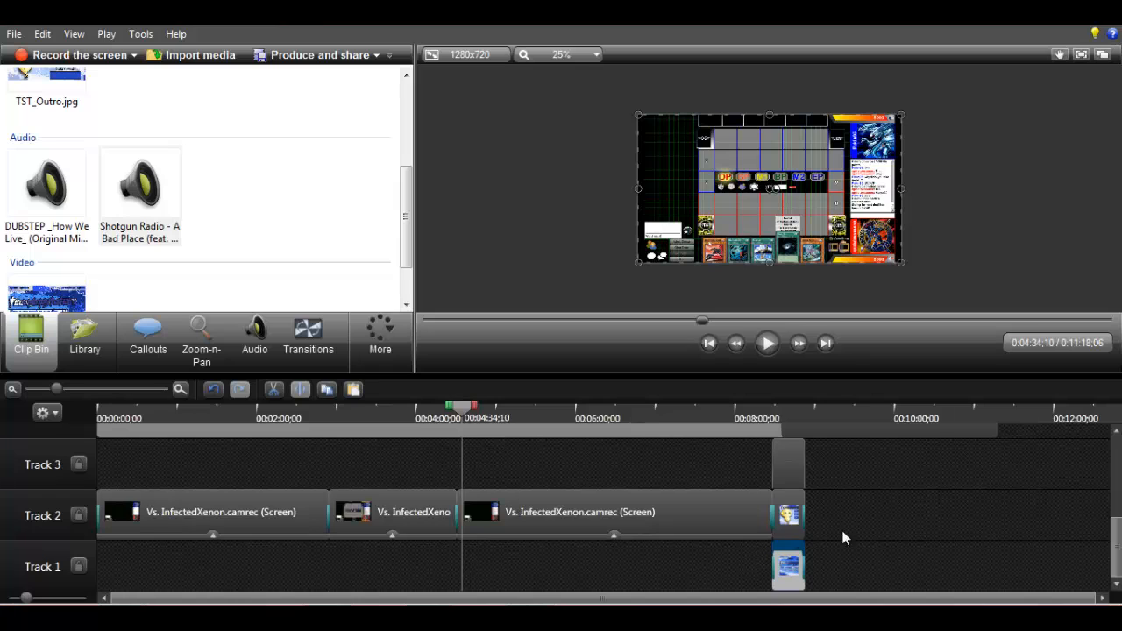
click(902, 439)
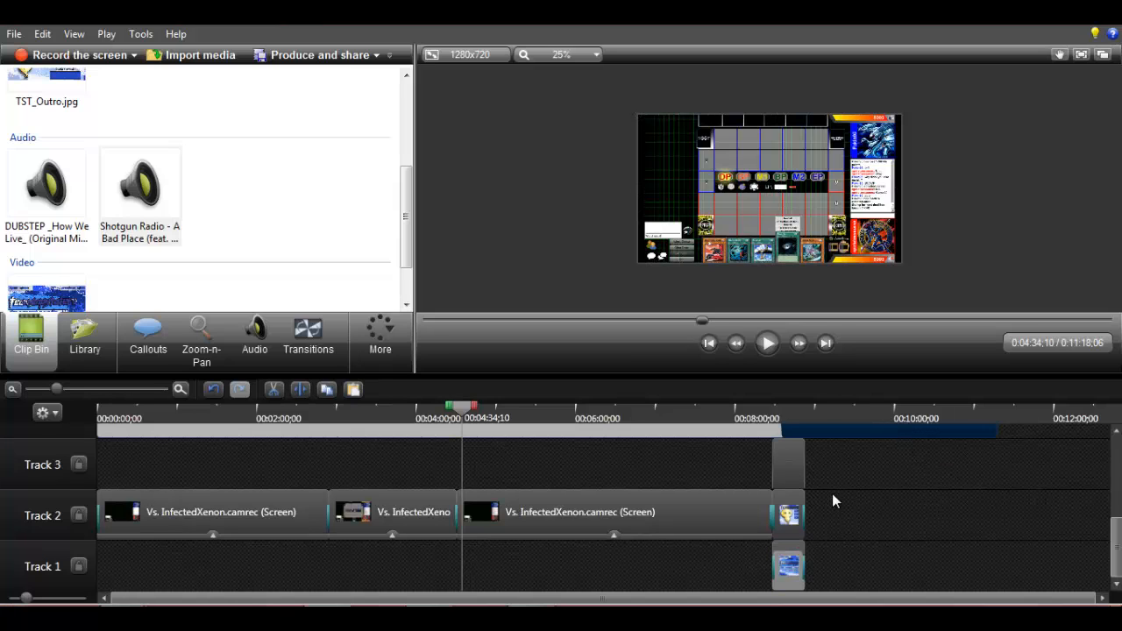
scroll(715, 469, up, 2)
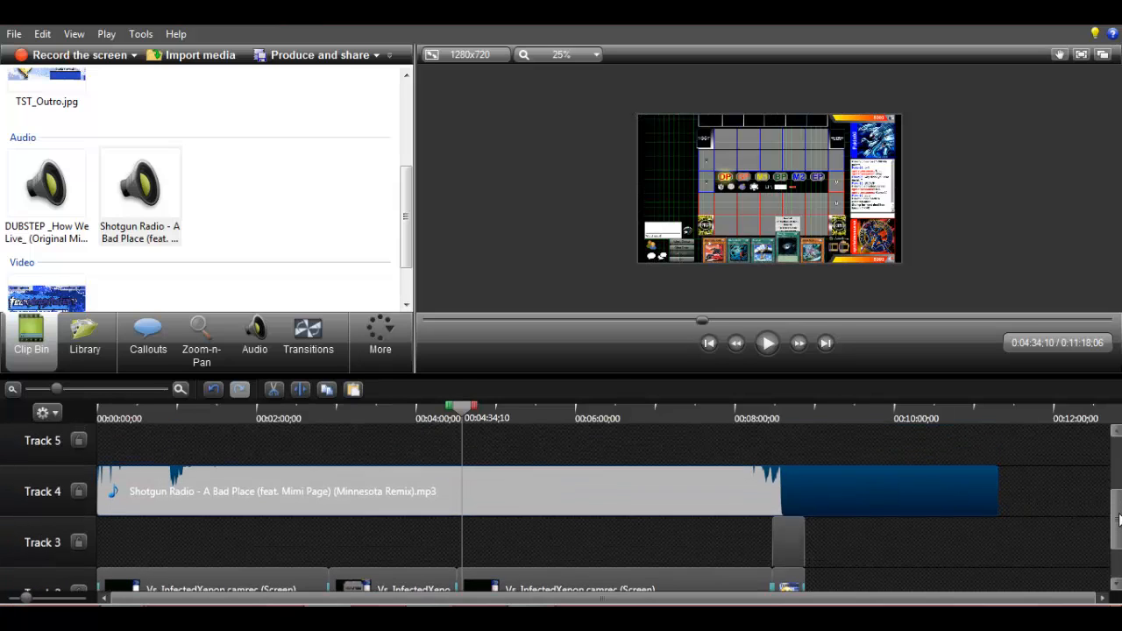
scroll(715, 469, down, 1)
Place the playhead at 0:08:28;04, where the third duel ends and the outro clips begin.
drag(461, 409, 771, 456)
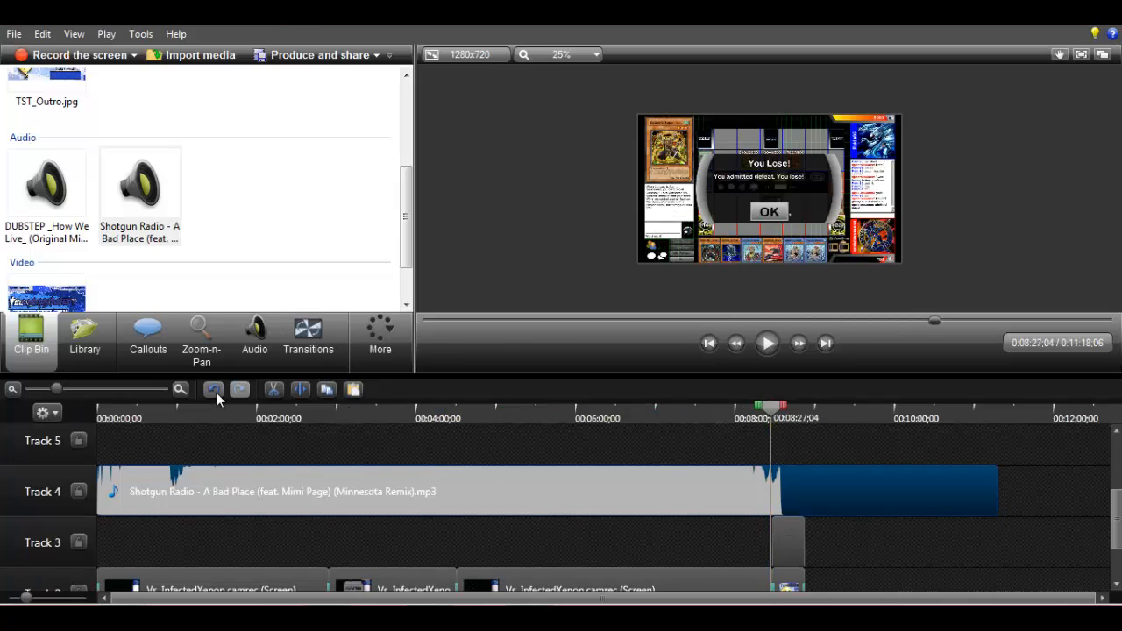
click(180, 398)
click(771, 419)
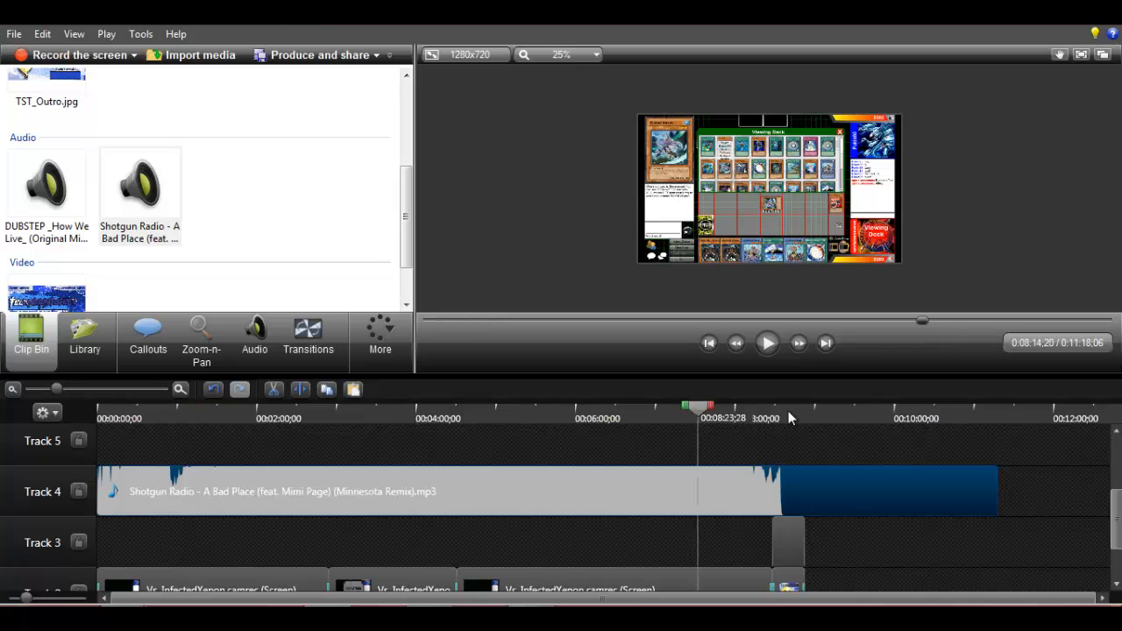
click(179, 388)
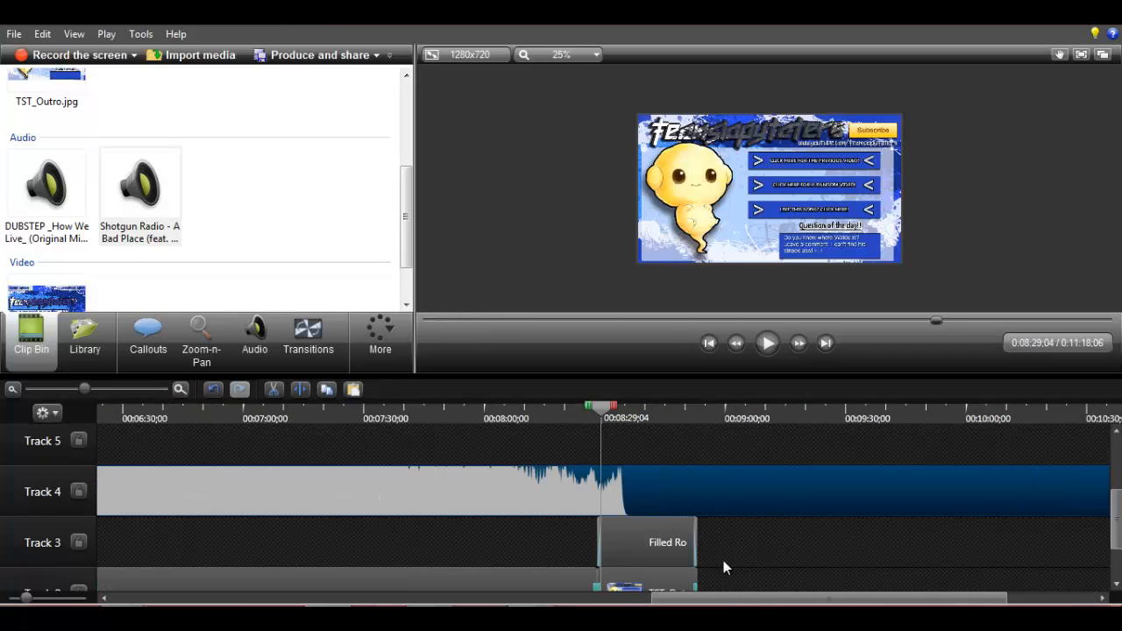
drag(721, 601, 682, 603)
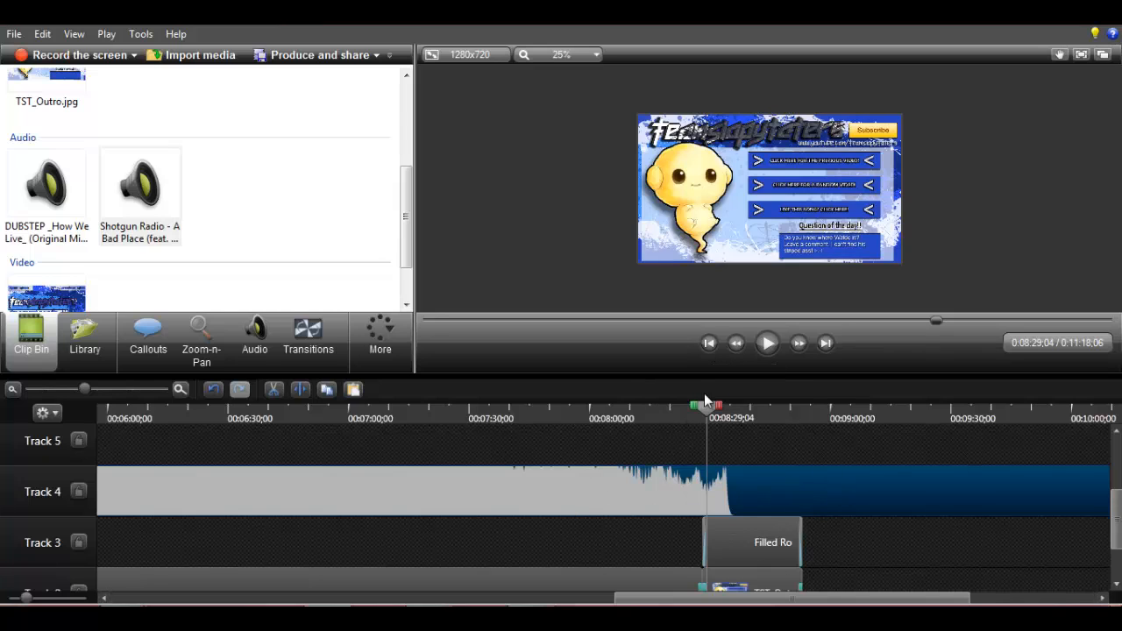
click(710, 344)
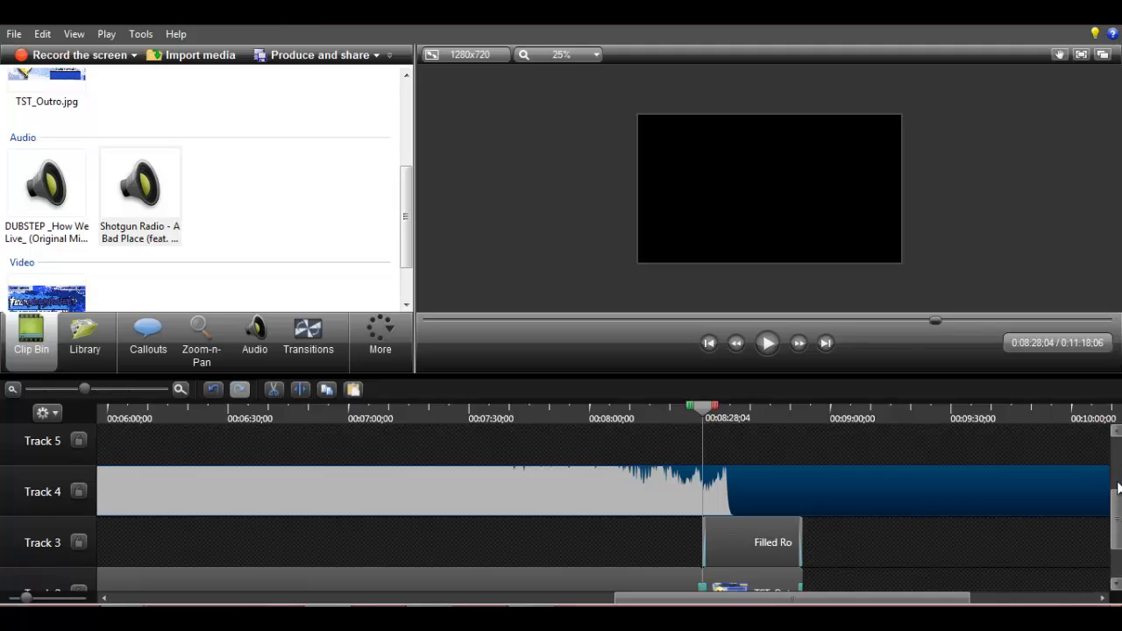
Place the playhead at 0:08:27;04, where the transition from the last duel on Track 2 into the outro begins.
drag(1115, 512, 1114, 538)
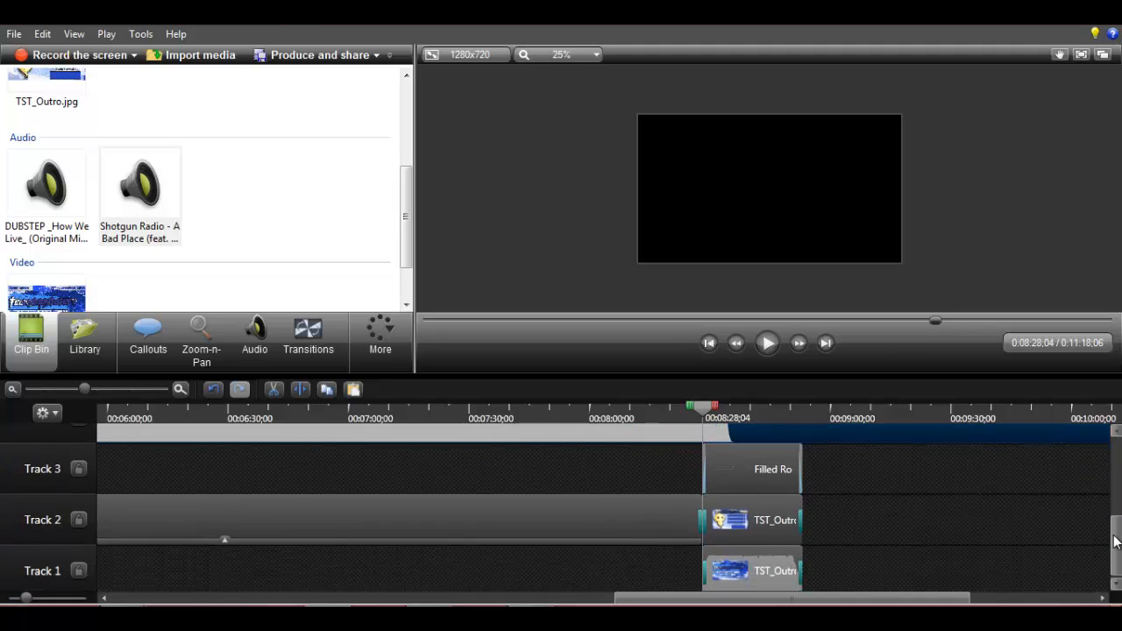
click(694, 517)
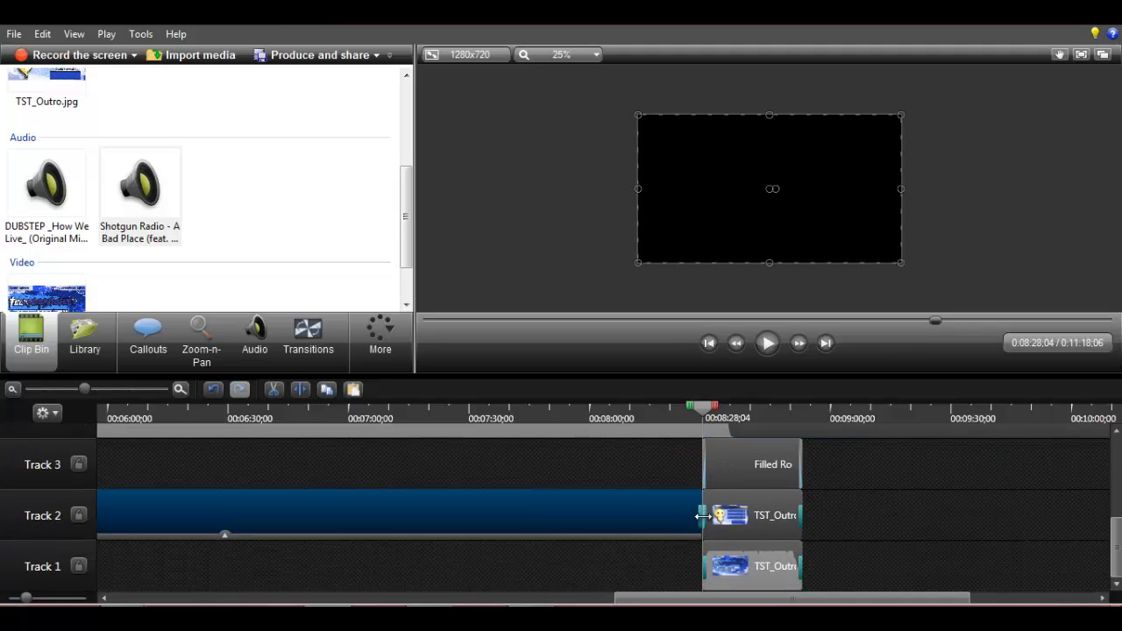
click(702, 516)
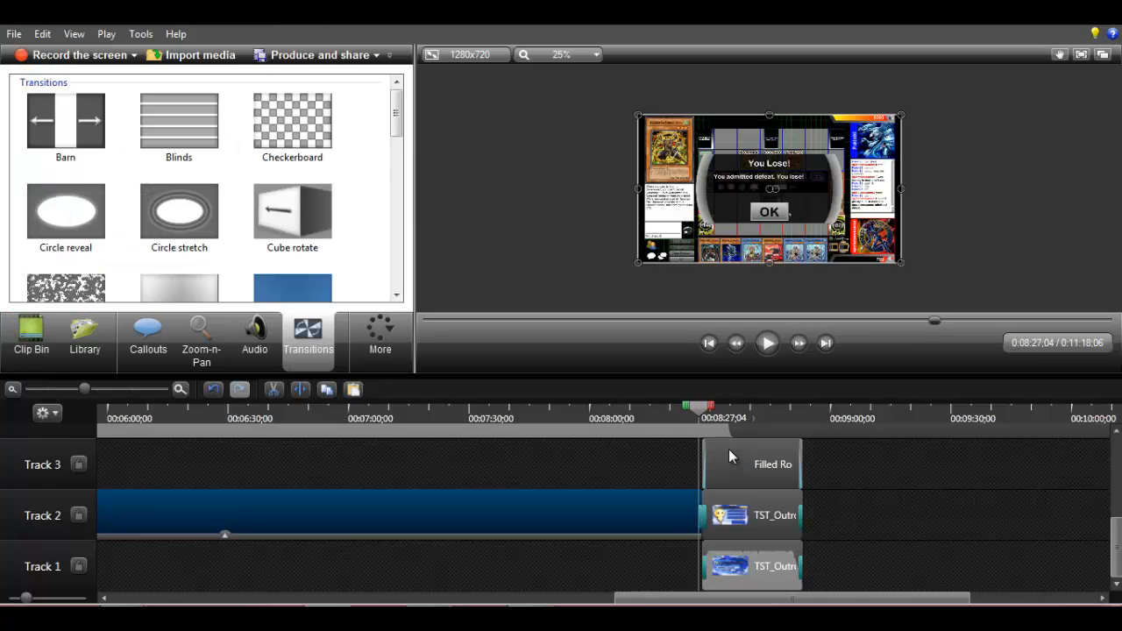
Split the music clip on Track 4 at the playhead and delete the part after it.
drag(1115, 545, 1115, 524)
click(779, 471)
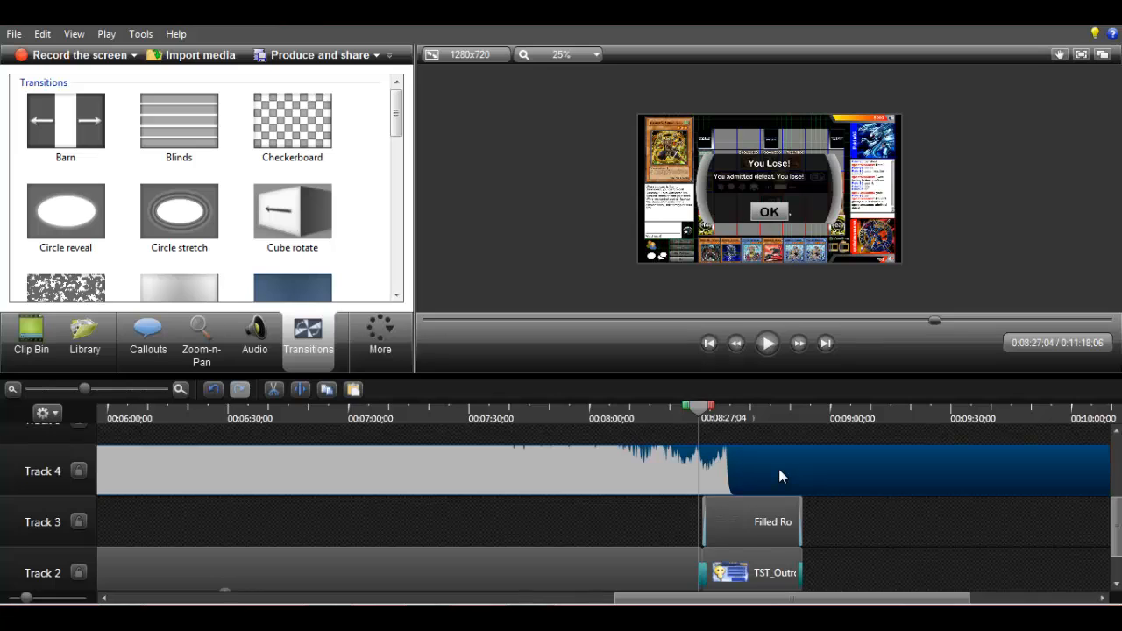
click(667, 484)
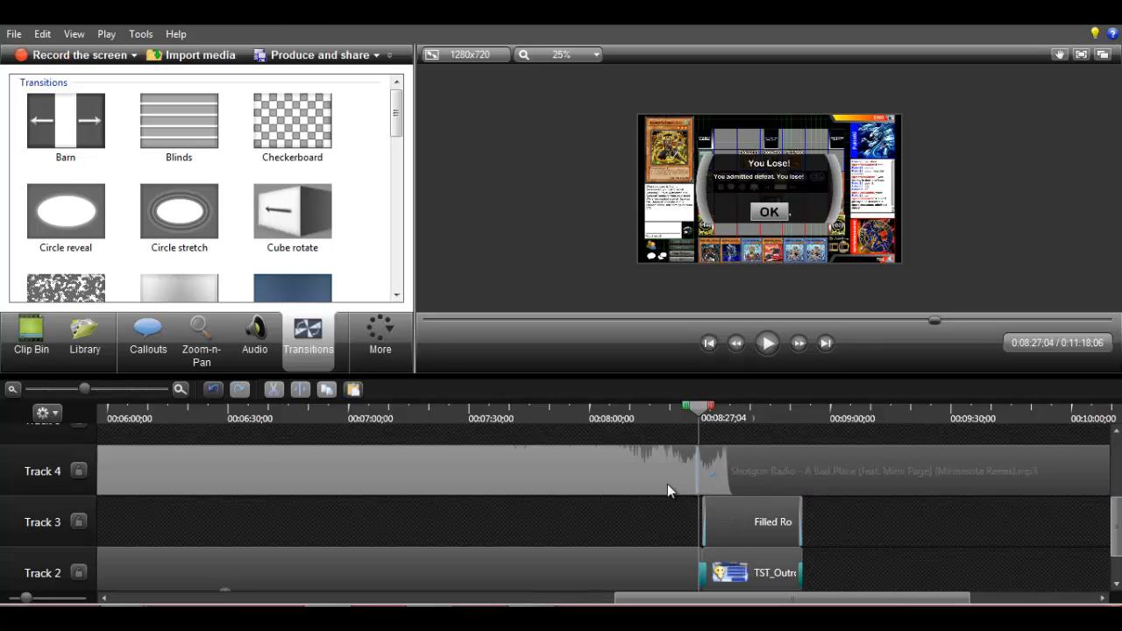
click(718, 480)
key(Delete)
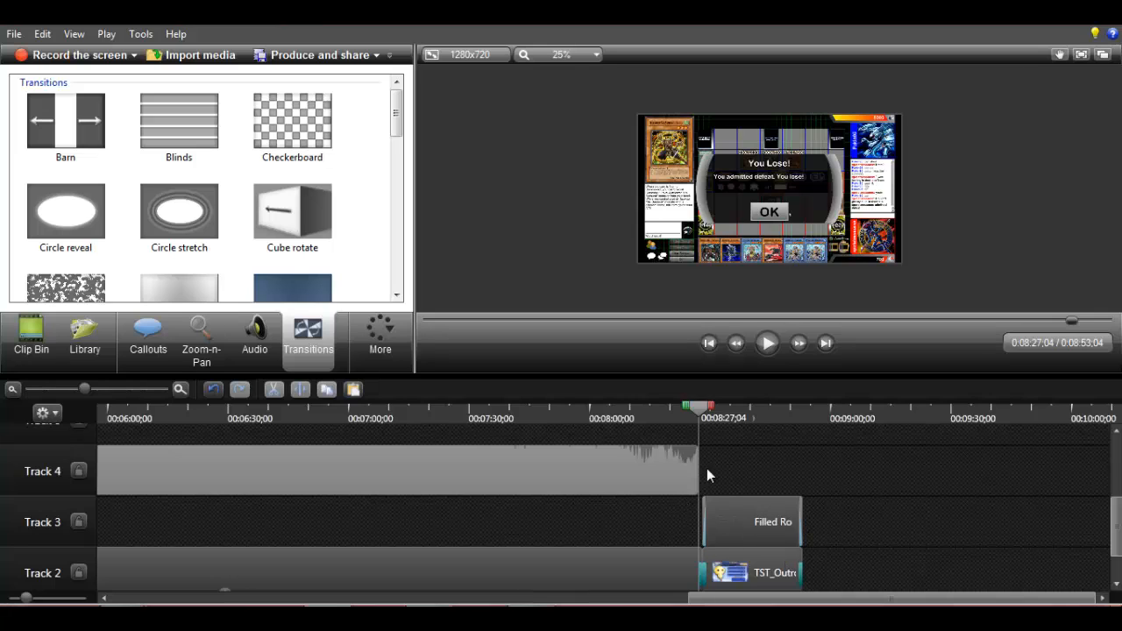
Move the trimmed music clip to Track 1 and extend its end to meet the outro clip, for a duration of 0:08:28;04.
click(614, 466)
scroll(611, 565, down, 1)
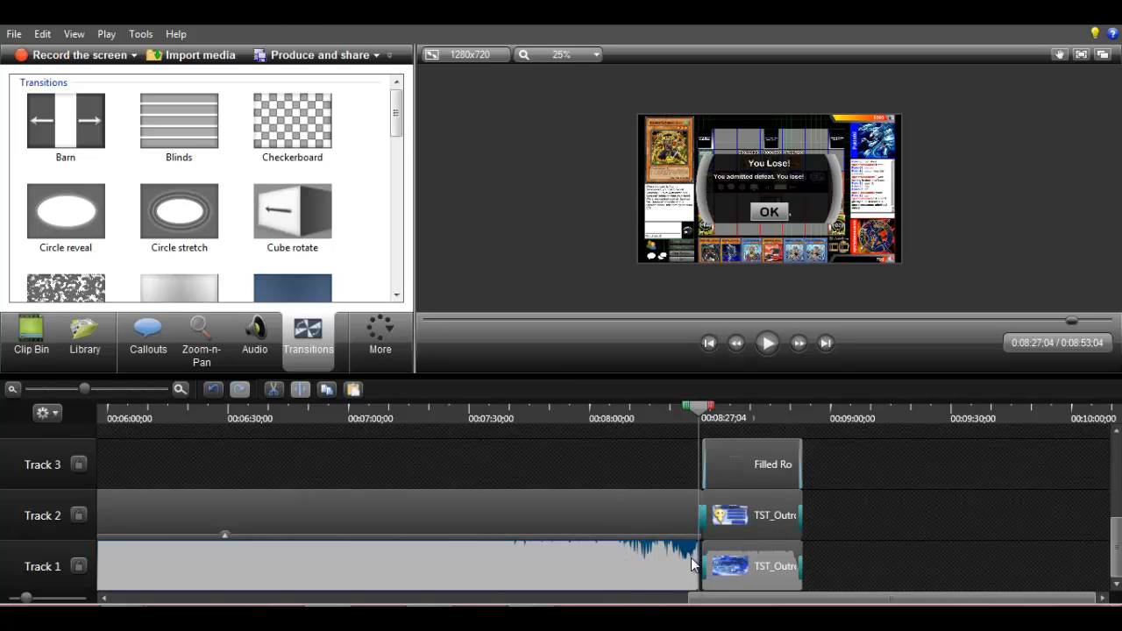
drag(707, 550, 725, 553)
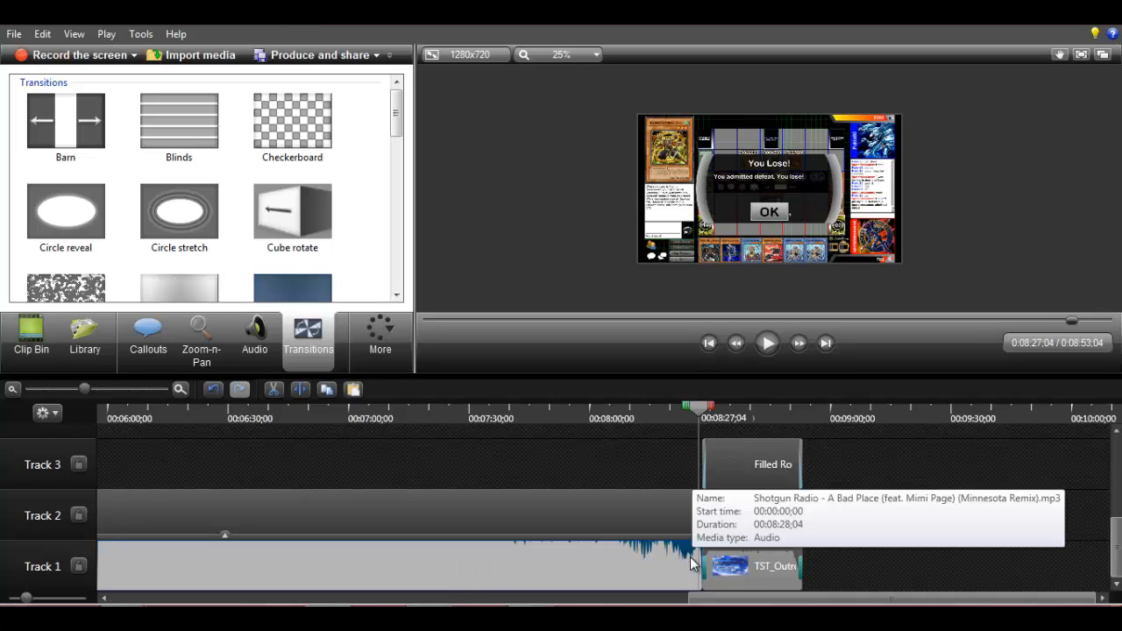
Play the opening seconds of the timeline to hear the music with the first duel.
drag(721, 599, 493, 598)
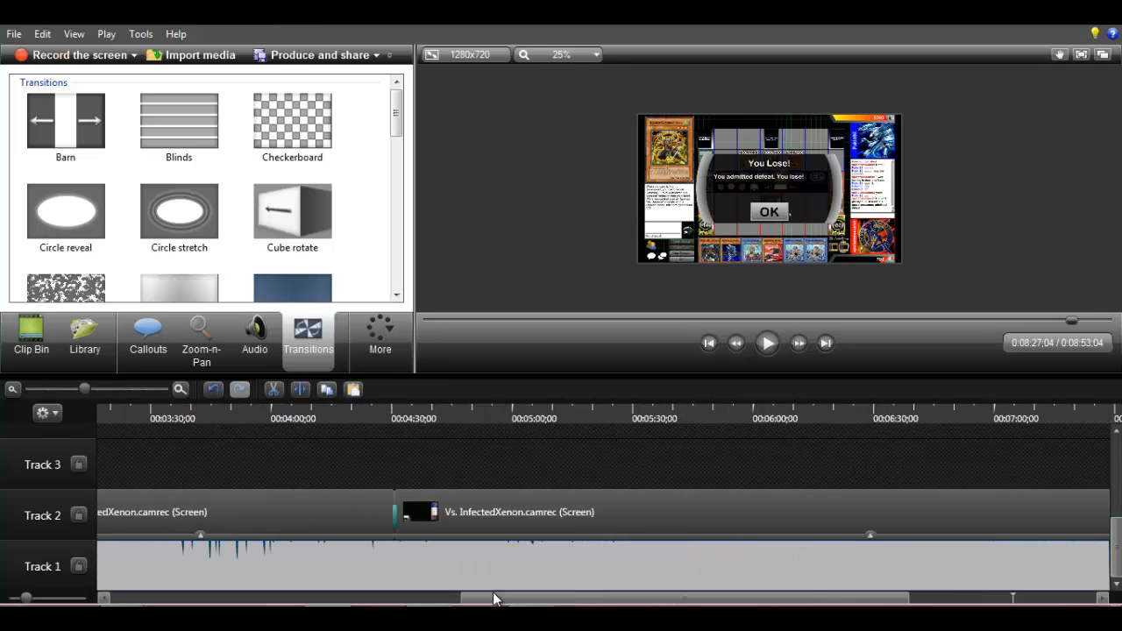
scroll(258, 570, up, 10)
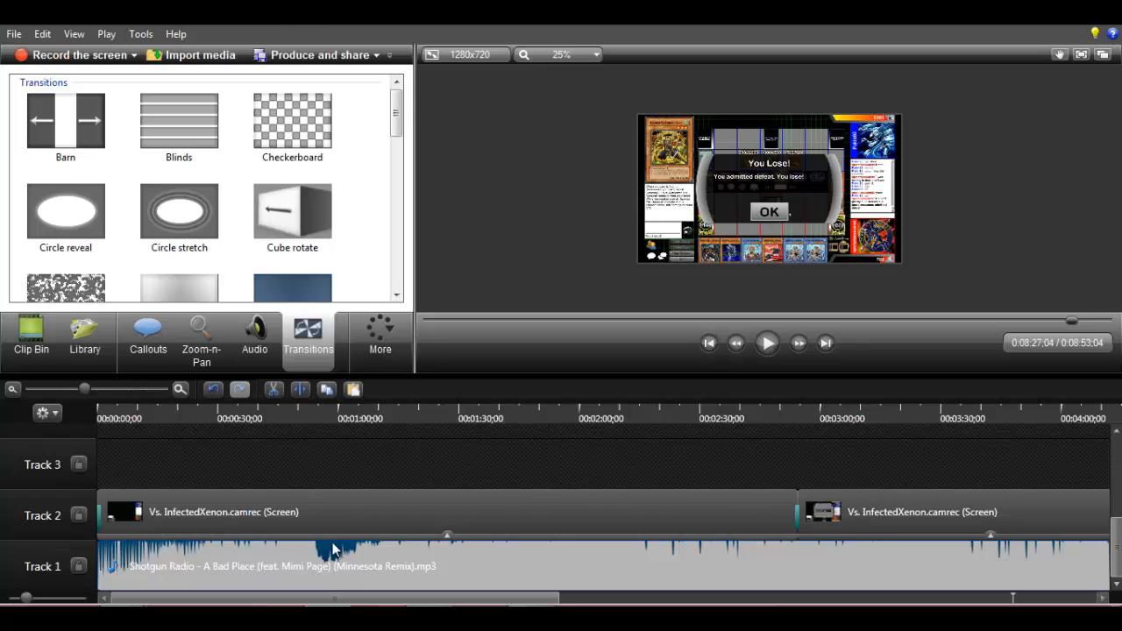
click(157, 422)
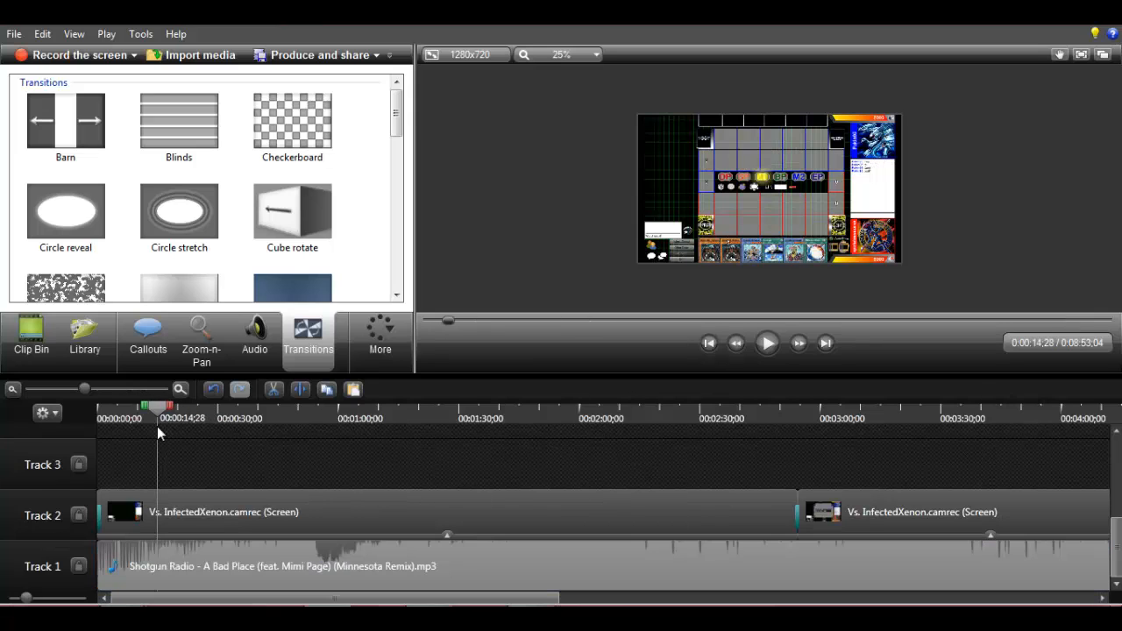
drag(162, 403, 1, 413)
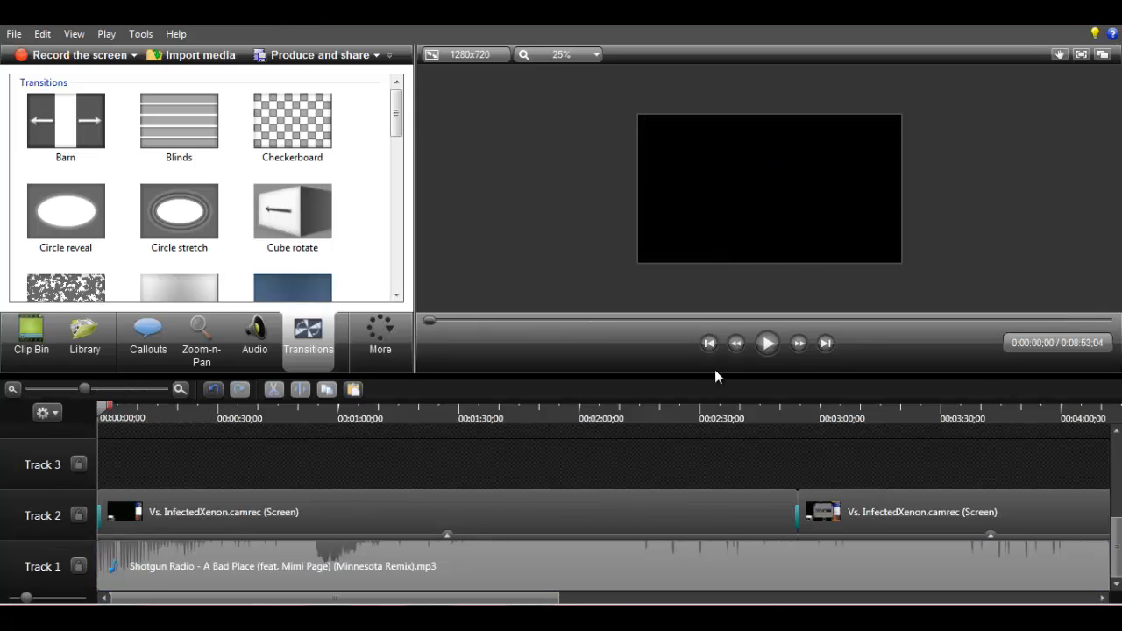
click(768, 343)
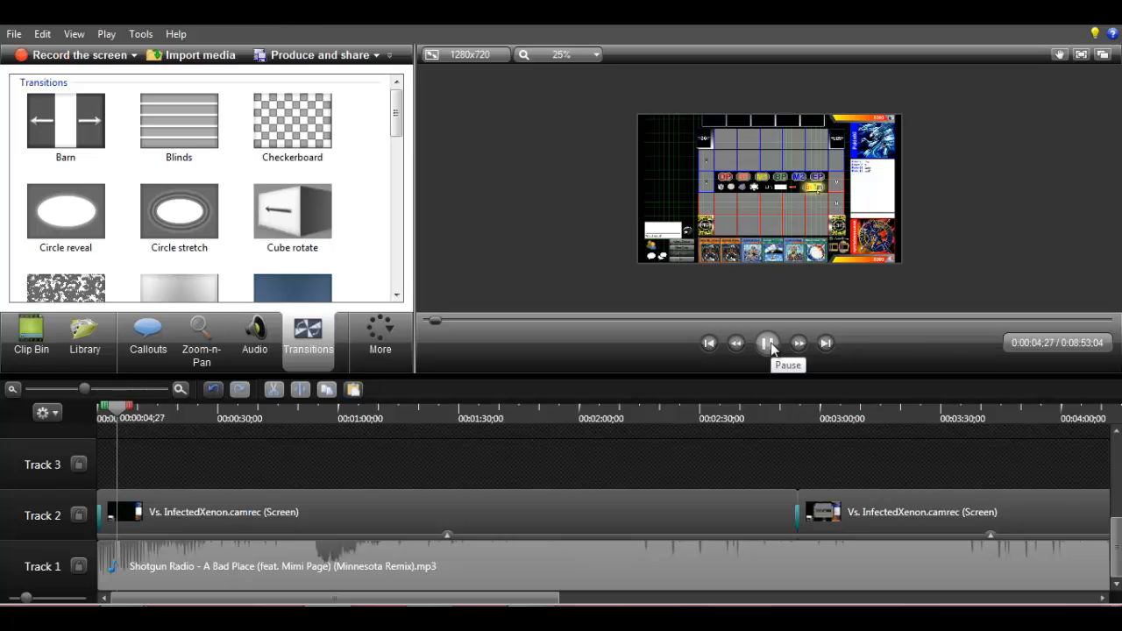
click(771, 348)
drag(117, 411, 102, 408)
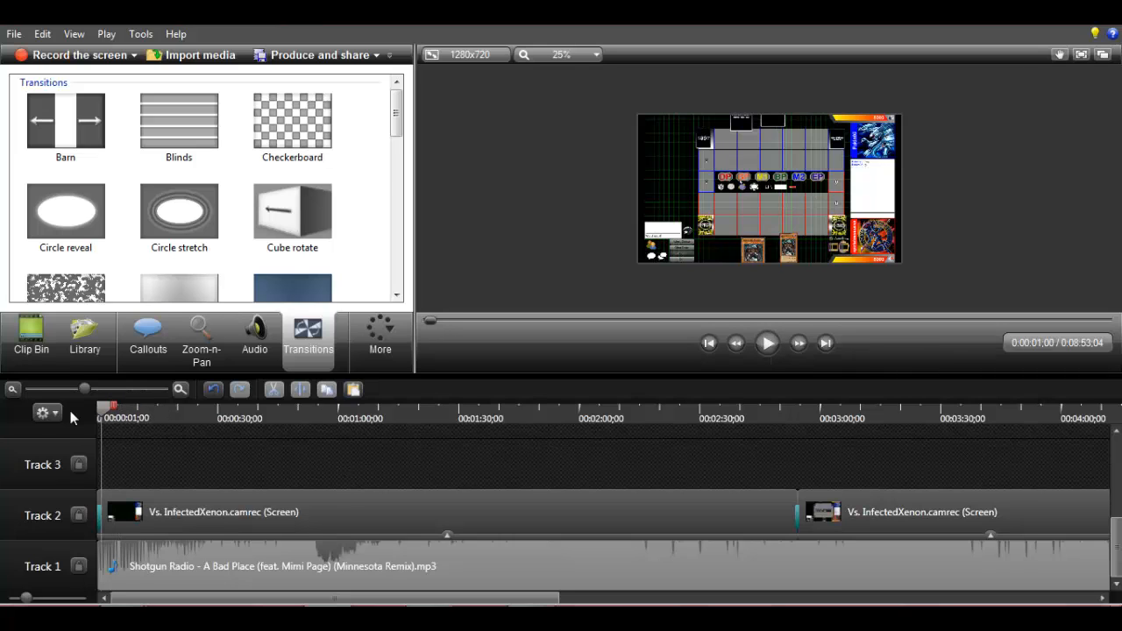
Lower the volume of the music clip on Track 1 to almost nothing and give it a fade-in and fade-out.
click(254, 337)
click(295, 560)
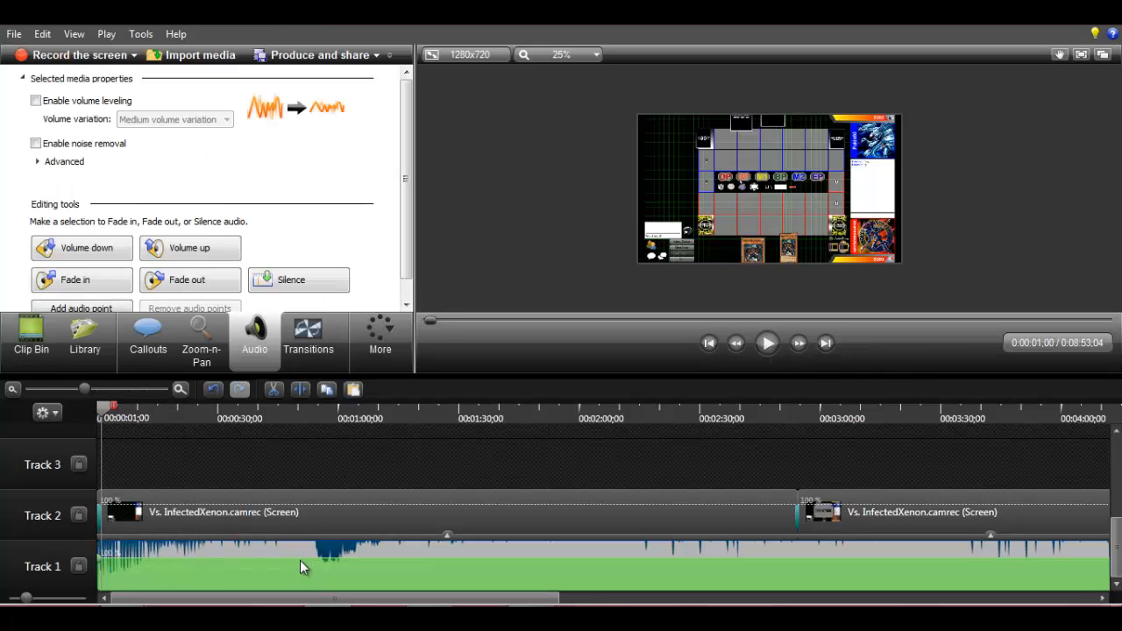
click(302, 559)
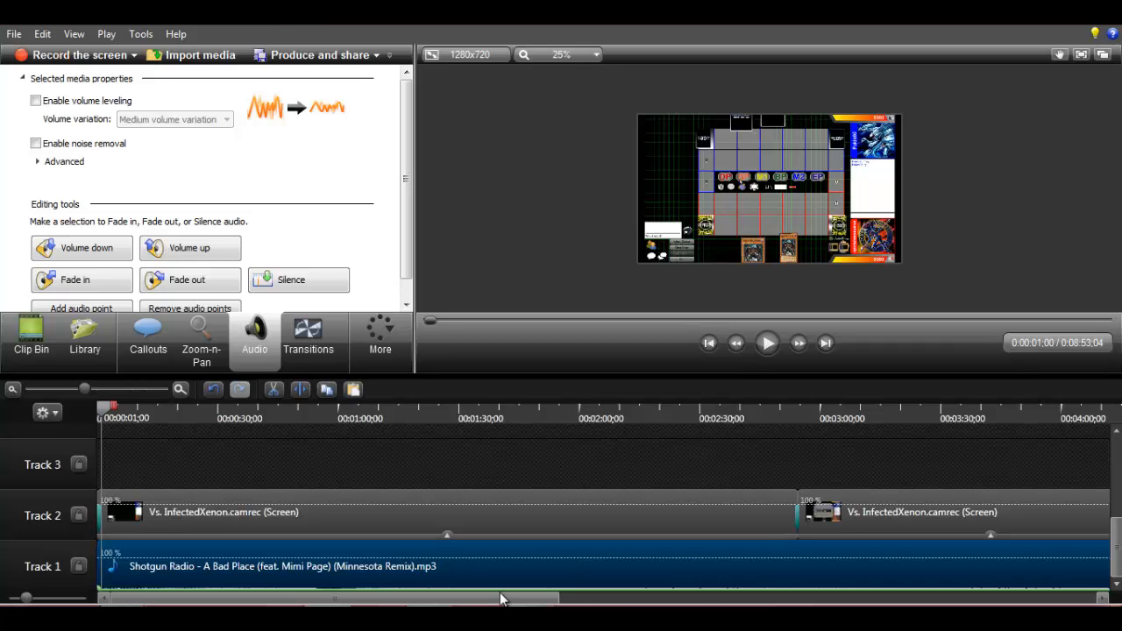
drag(283, 601, 231, 566)
click(72, 282)
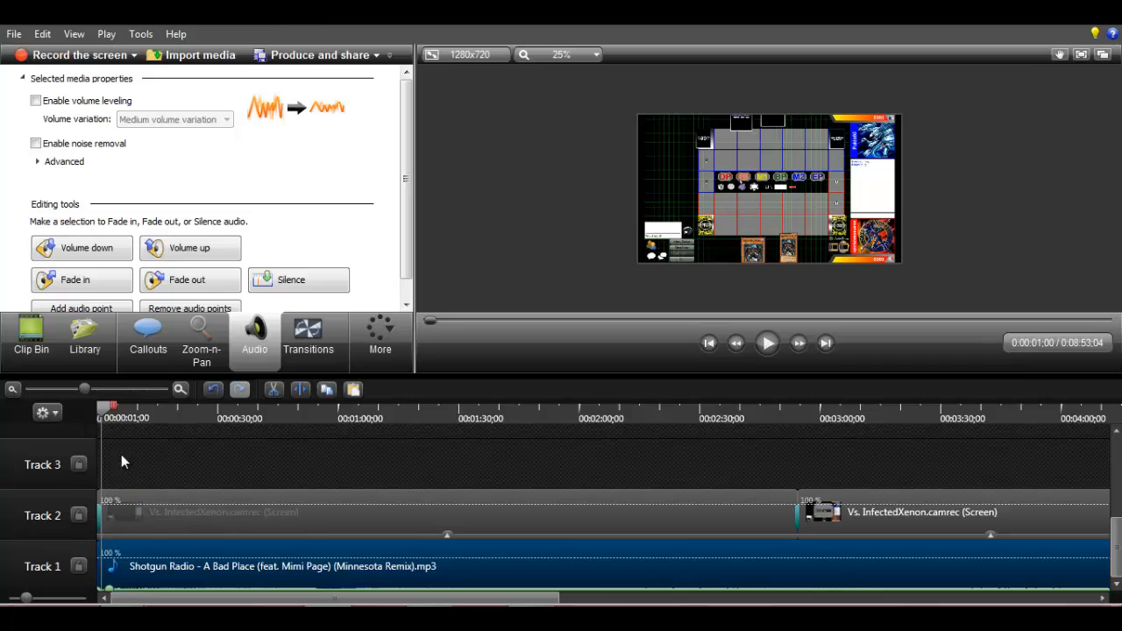
Check the end of the music and the outro on the timeline and return the playhead to 0:00:00;00.
drag(106, 408, 704, 475)
drag(337, 600, 914, 583)
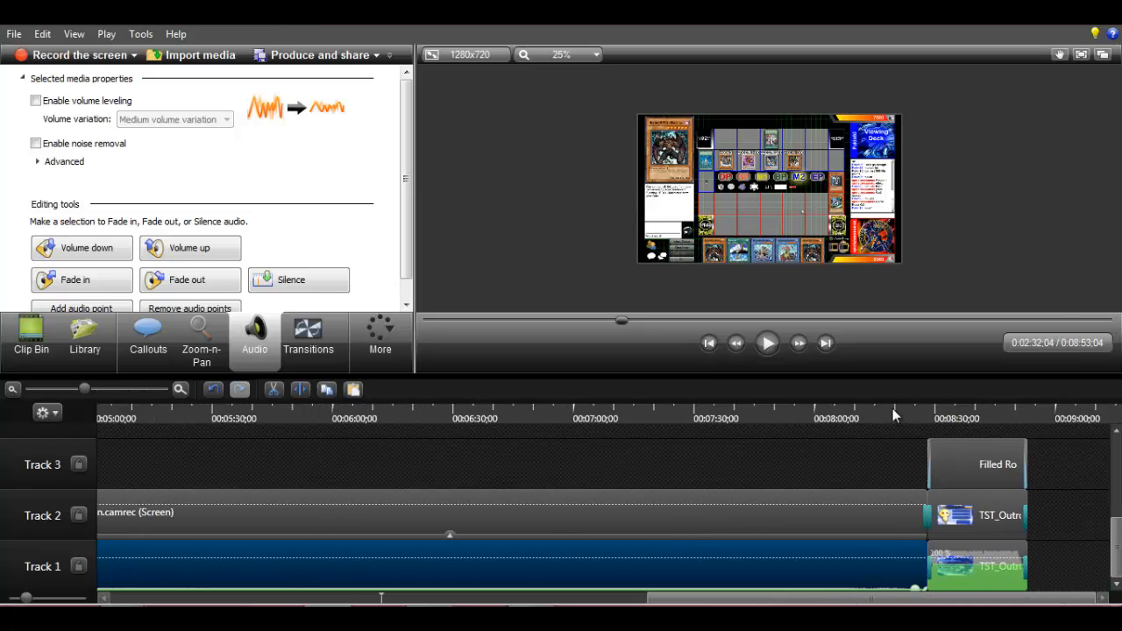
drag(894, 409, 973, 424)
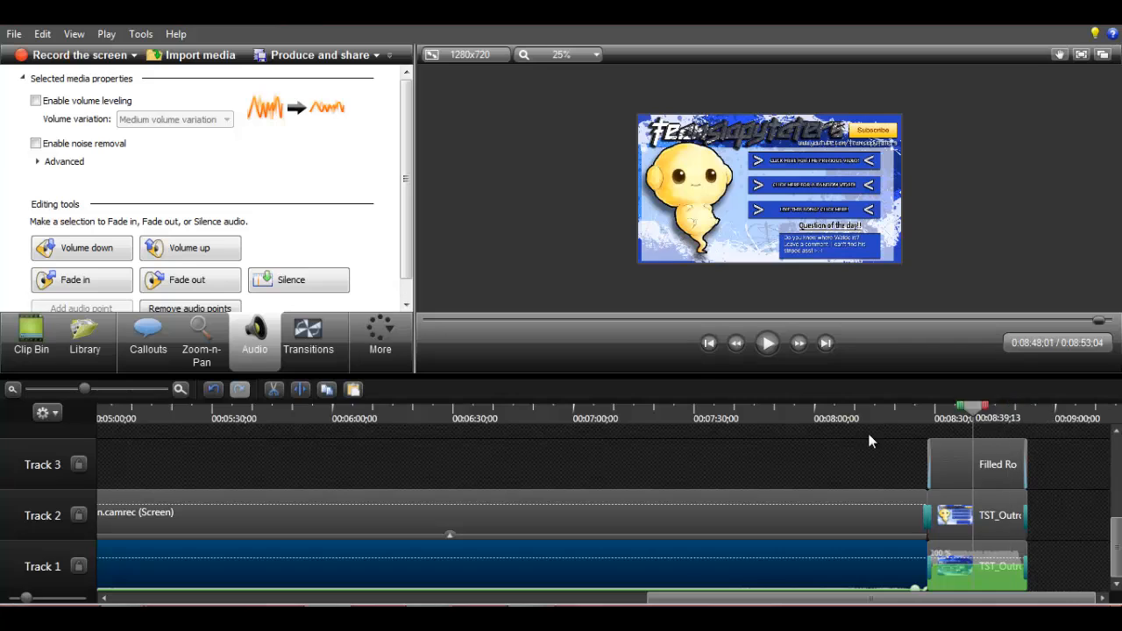
drag(871, 441, 2, 526)
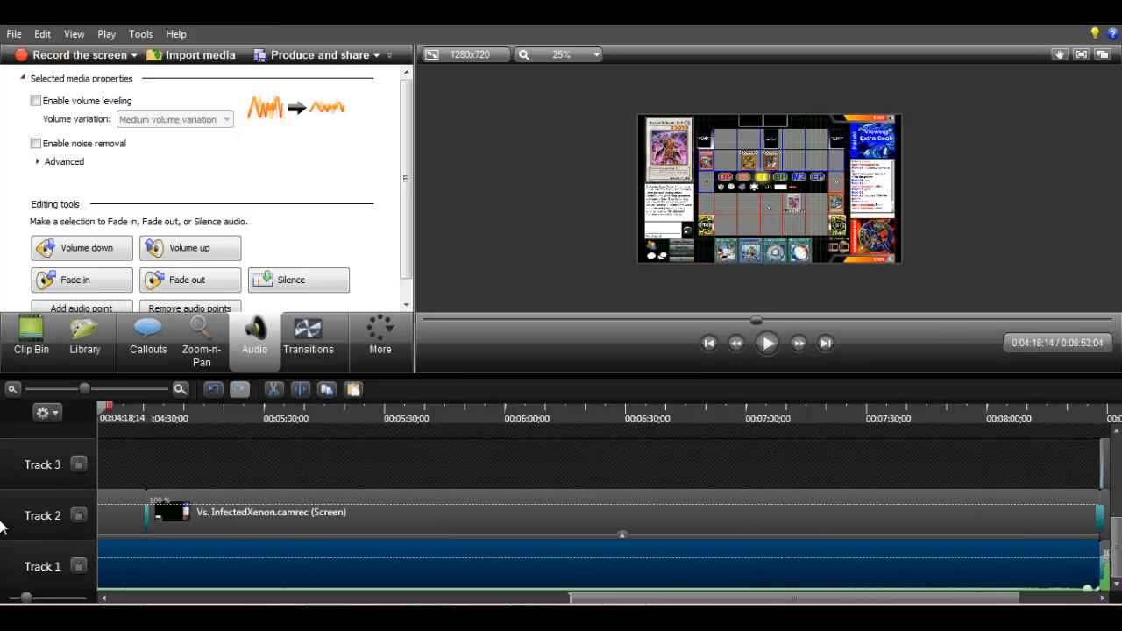
drag(588, 598, 109, 591)
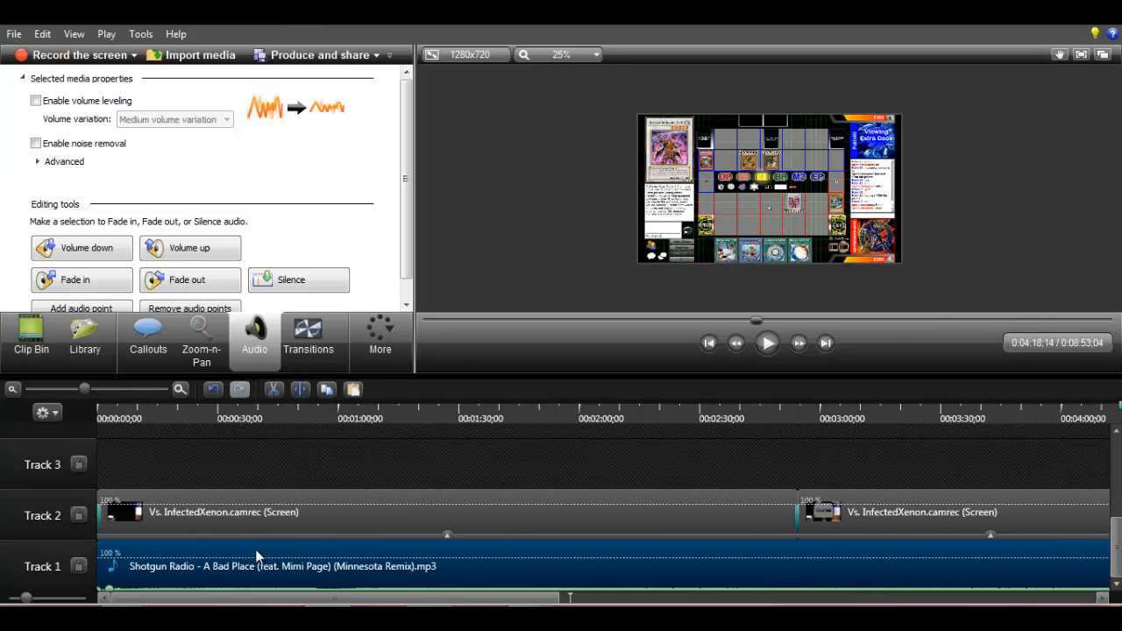
drag(295, 413, 0, 410)
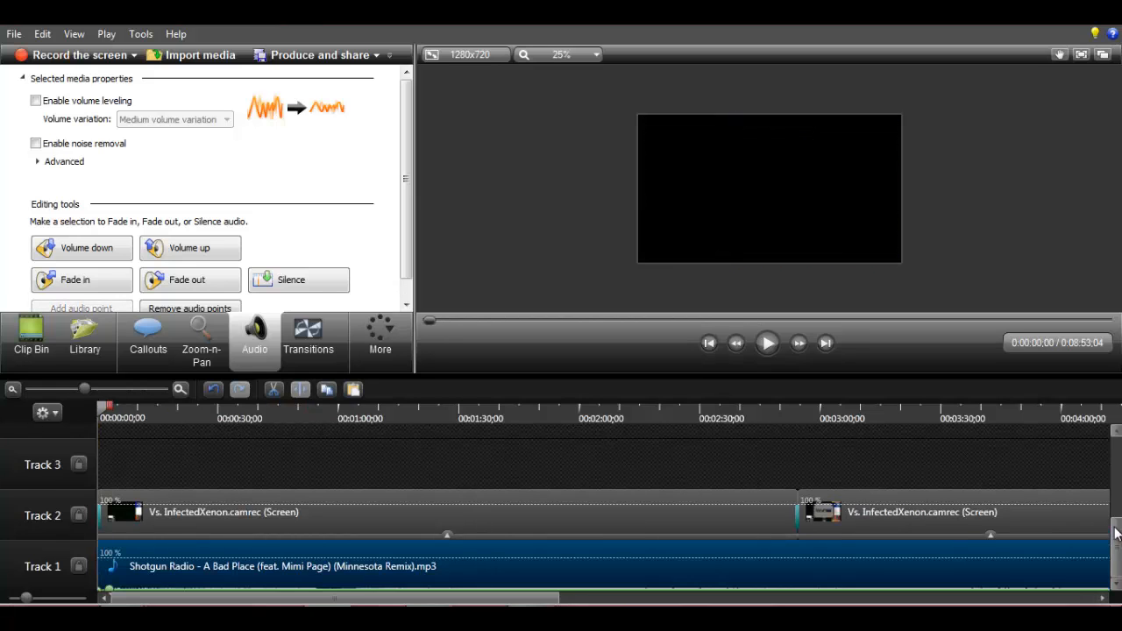
mouse_move(1116, 537)
mouse_down()
mouse_move(1116, 517)
mouse_move(1118, 530)
mouse_up()
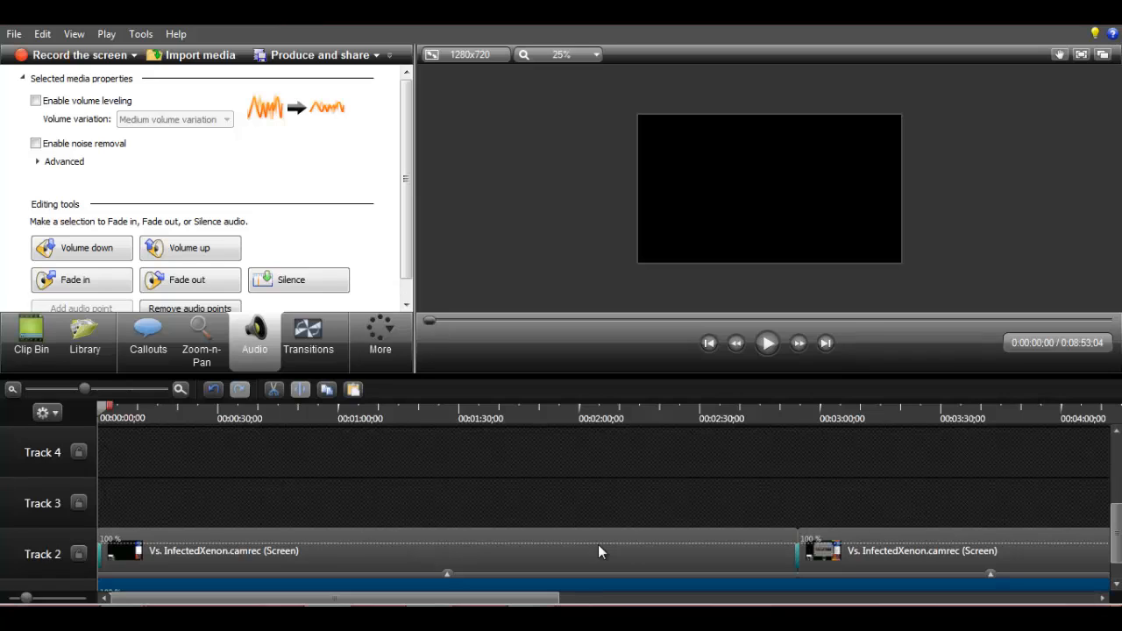
right_click(380, 619)
click(379, 619)
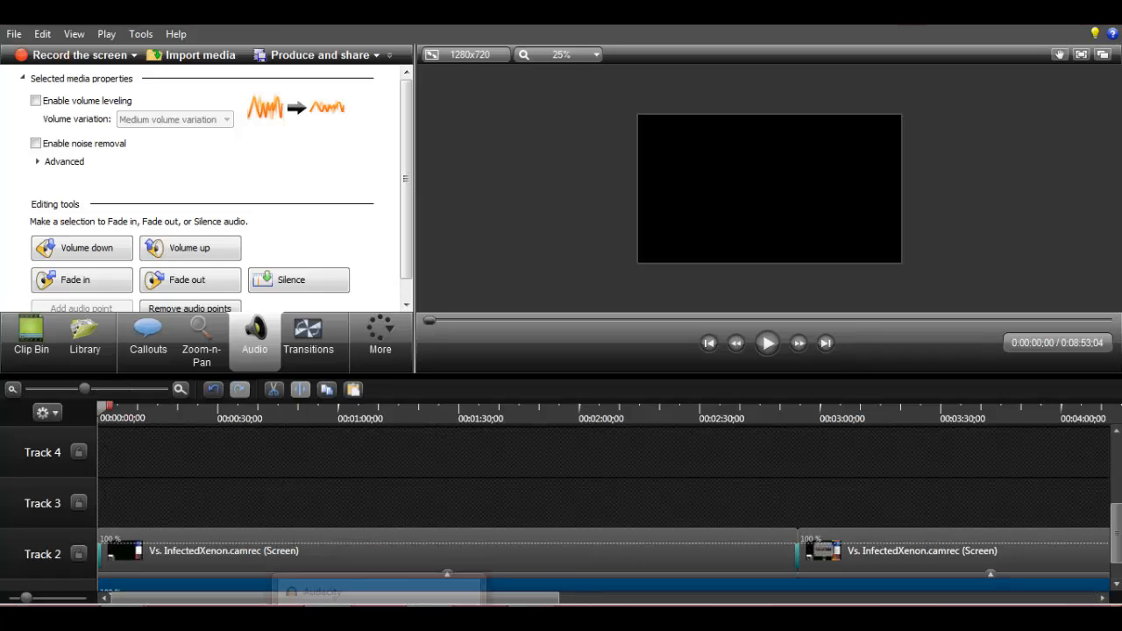
right_click(379, 619)
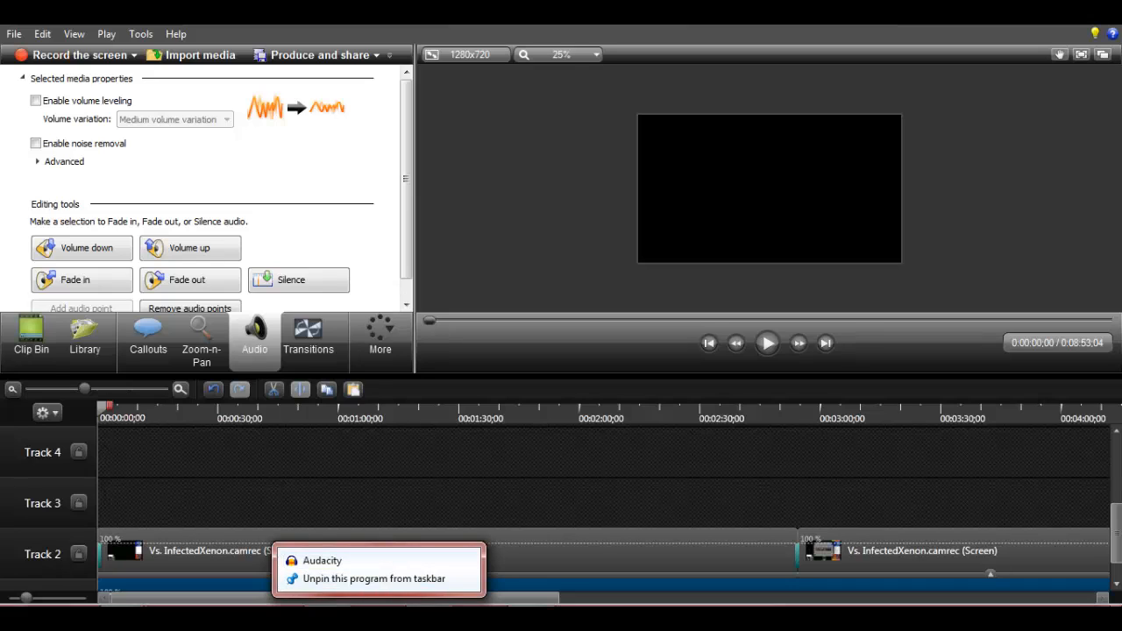
key(Escape)
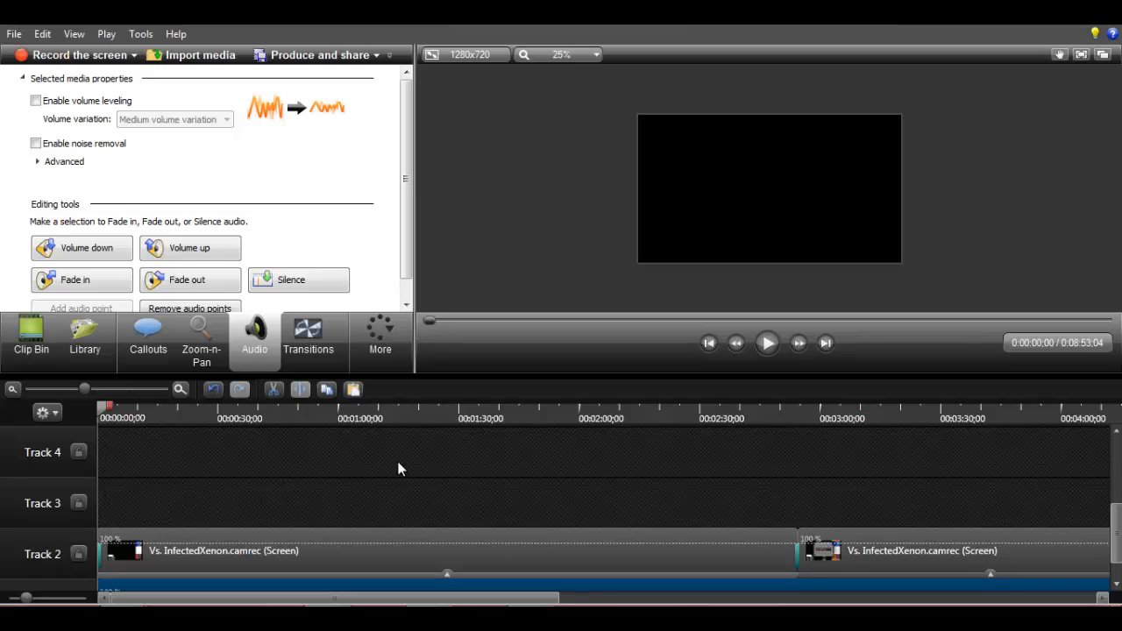
right_click(379, 624)
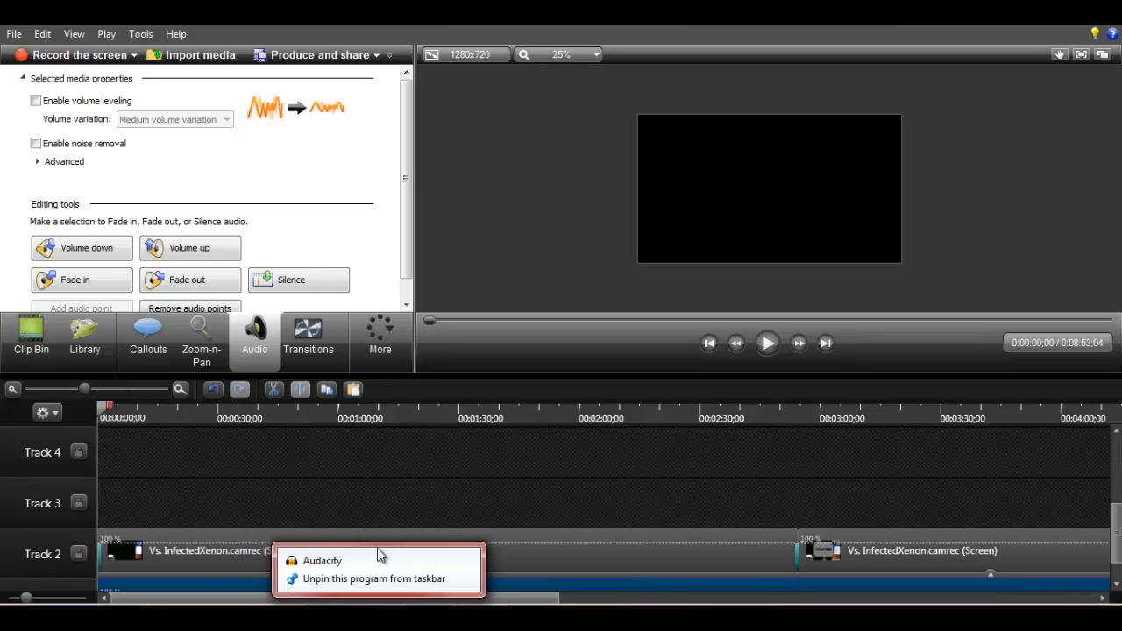
click(511, 485)
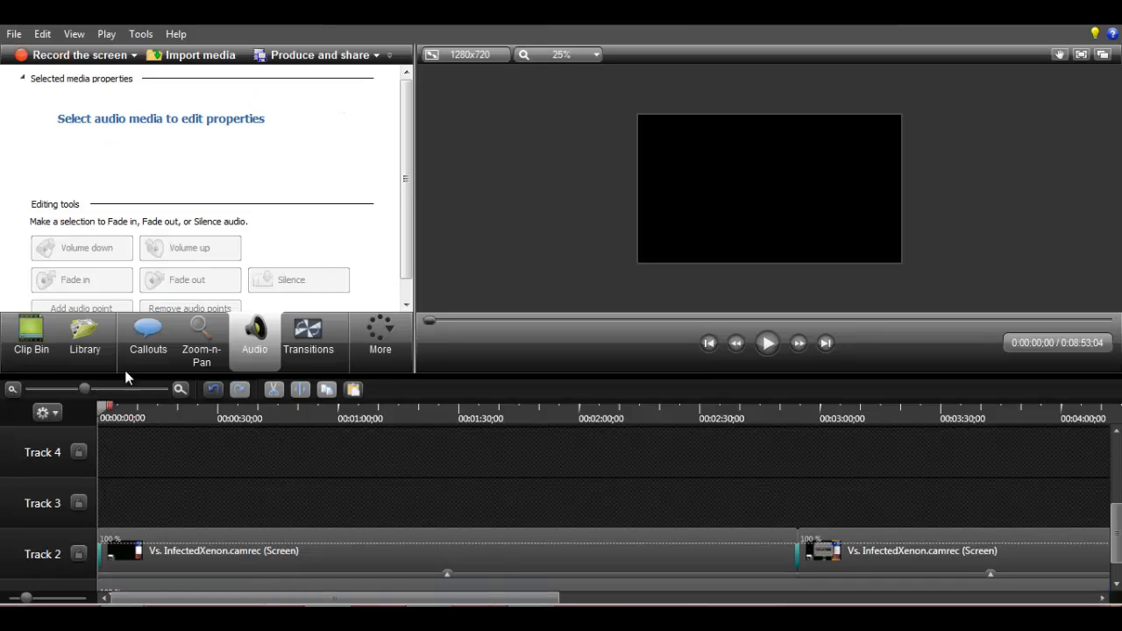
click(46, 340)
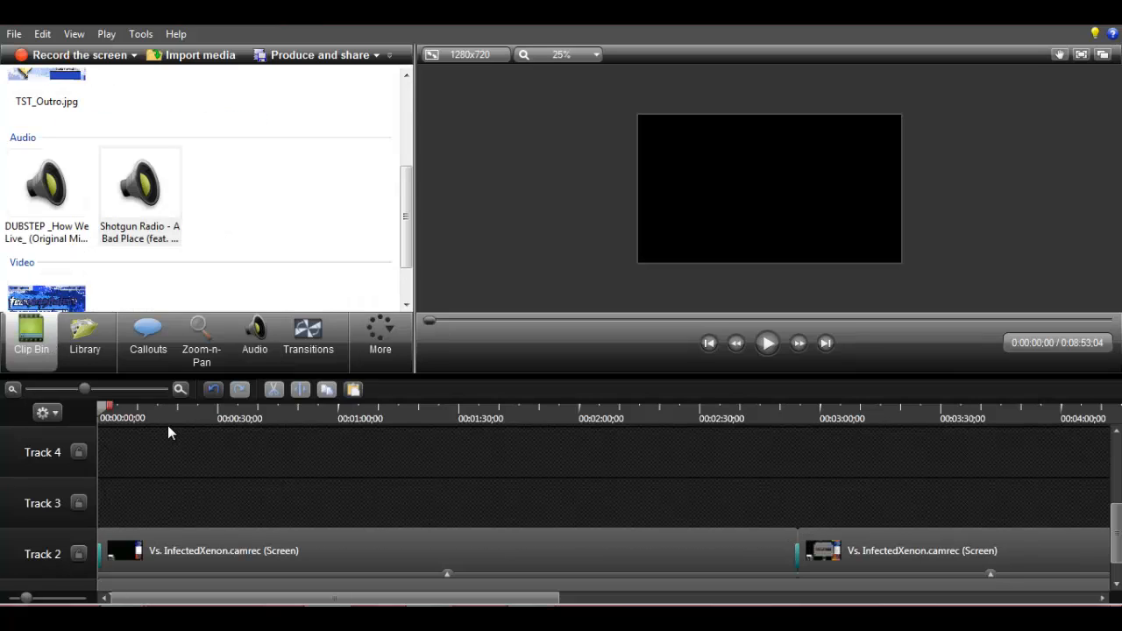
Record a voice narration of about 4 seconds from the start of the timeline.
click(377, 346)
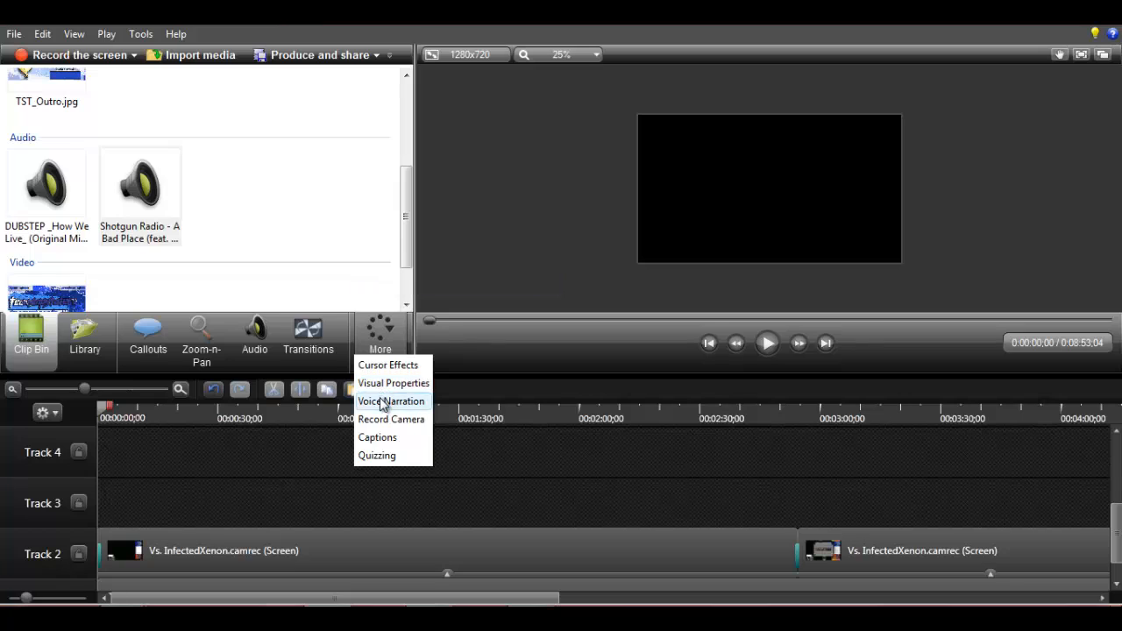
click(379, 401)
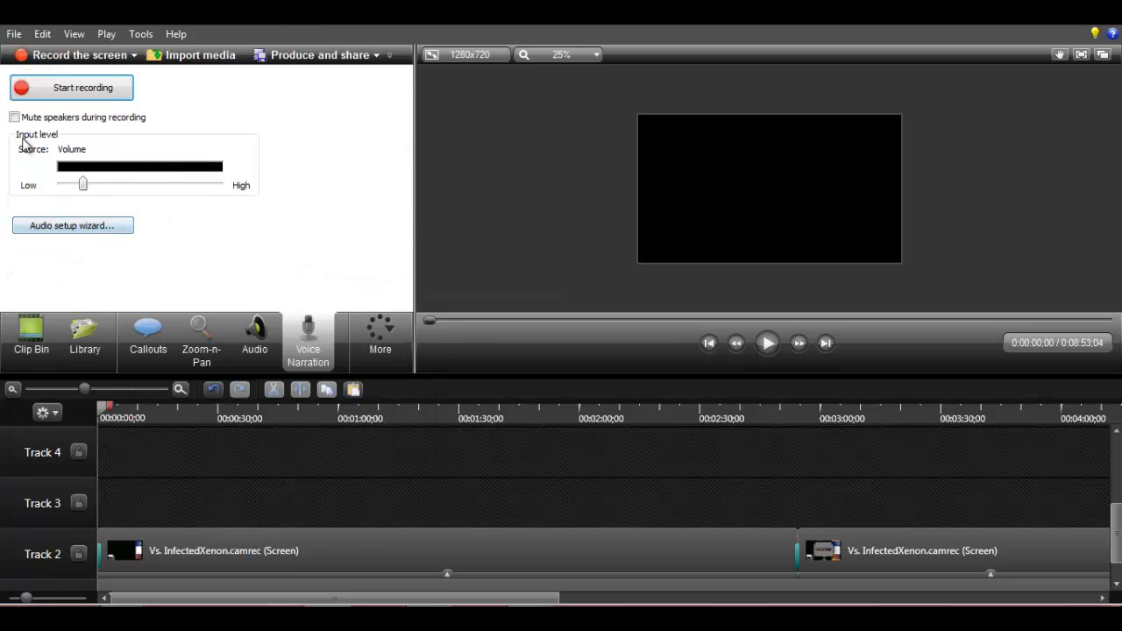
click(97, 103)
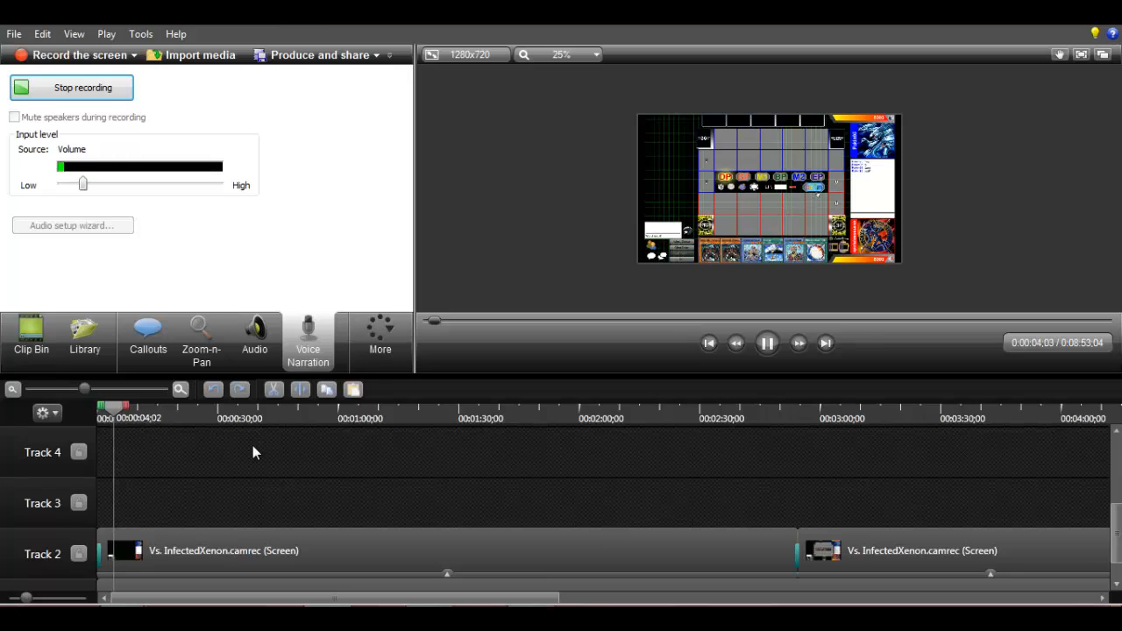
click(107, 91)
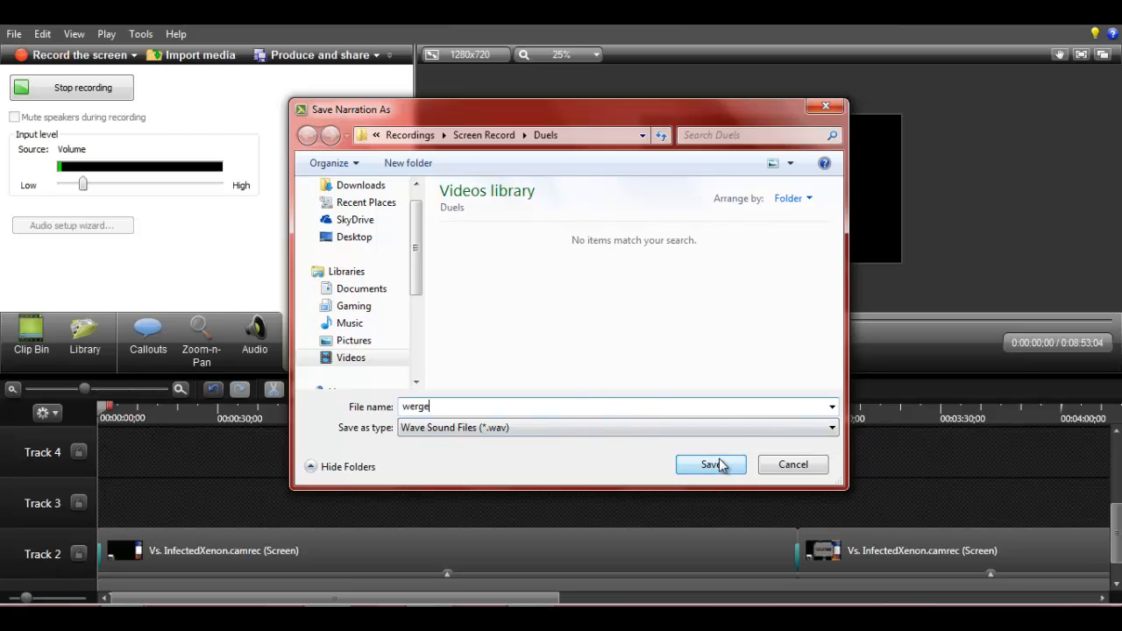
Save the narration as the wave sound file abcdef in the Audio folder under Recordings.
key(BackSpace)
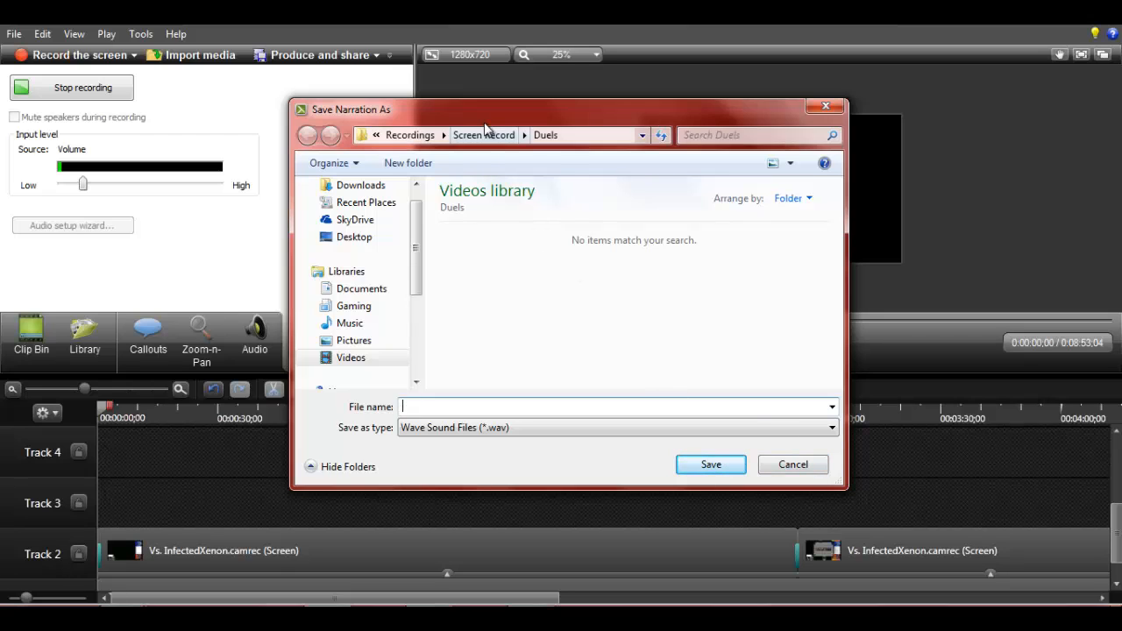
click(412, 135)
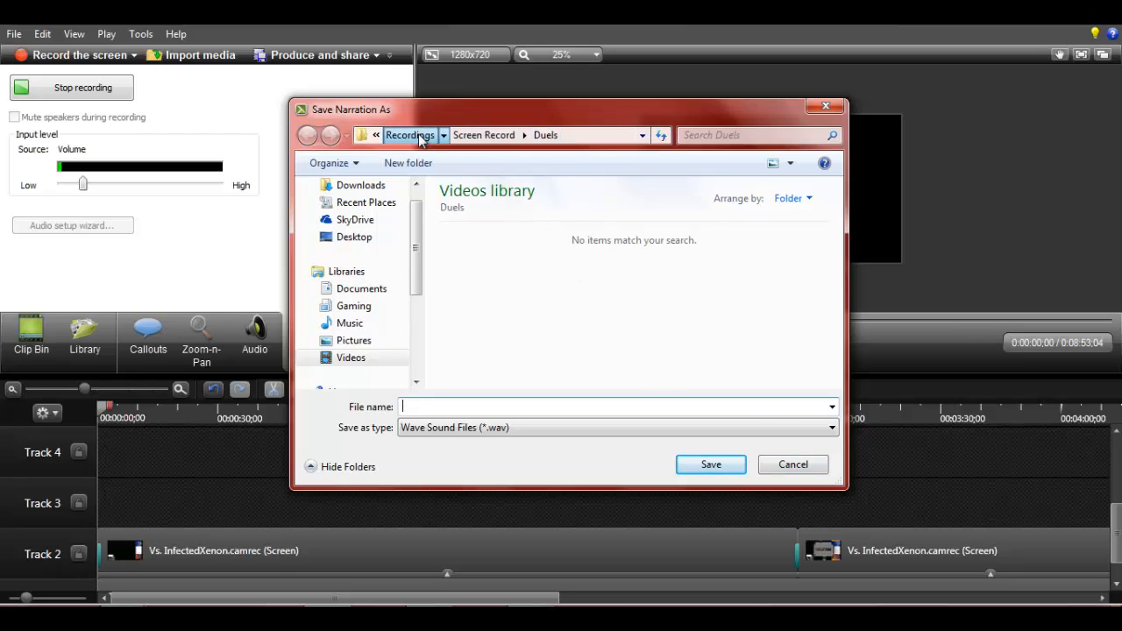
click(479, 291)
double_click(479, 292)
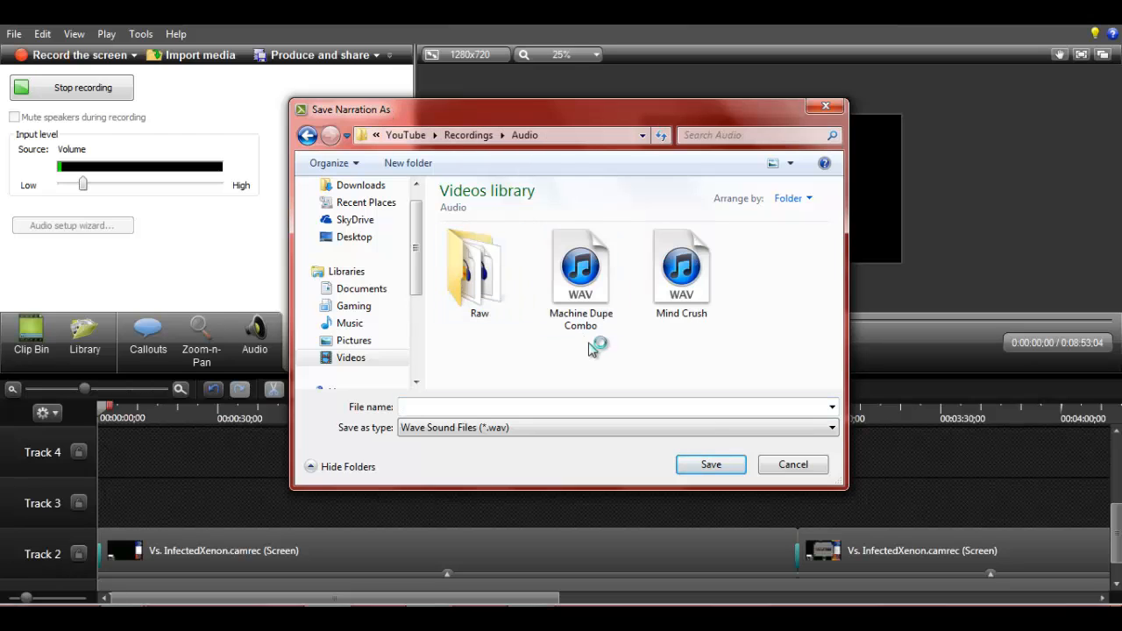
click(519, 408)
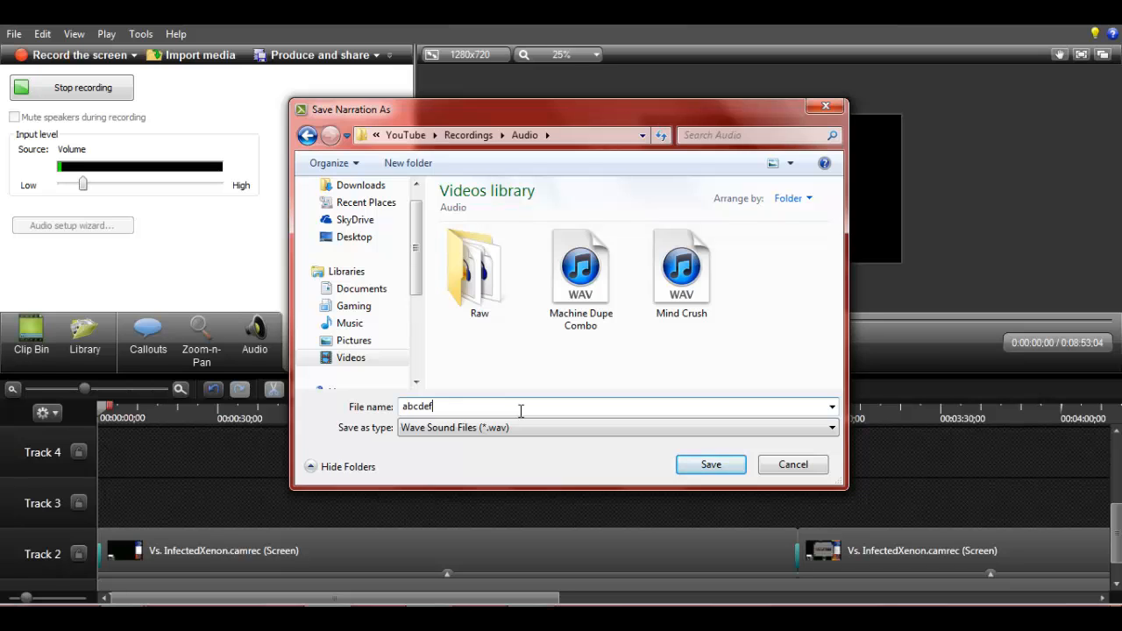
key(Return)
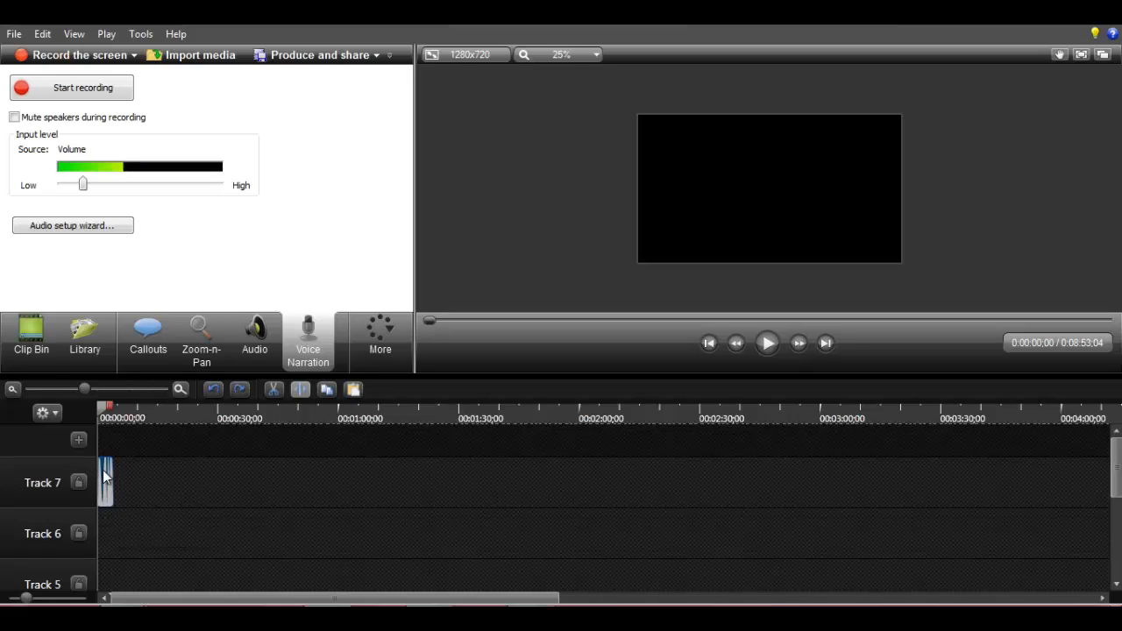
Move the narration clip from Track 7 to the start of Track 3 and play it back with the duel.
scroll(108, 575, down, 3)
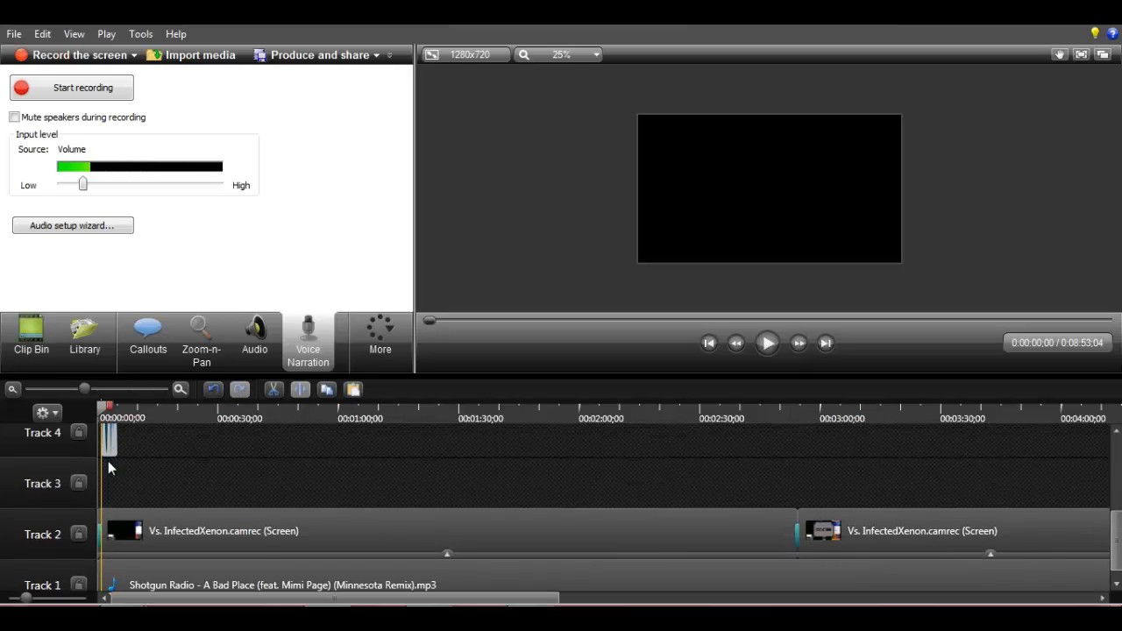
drag(107, 478, 56, 516)
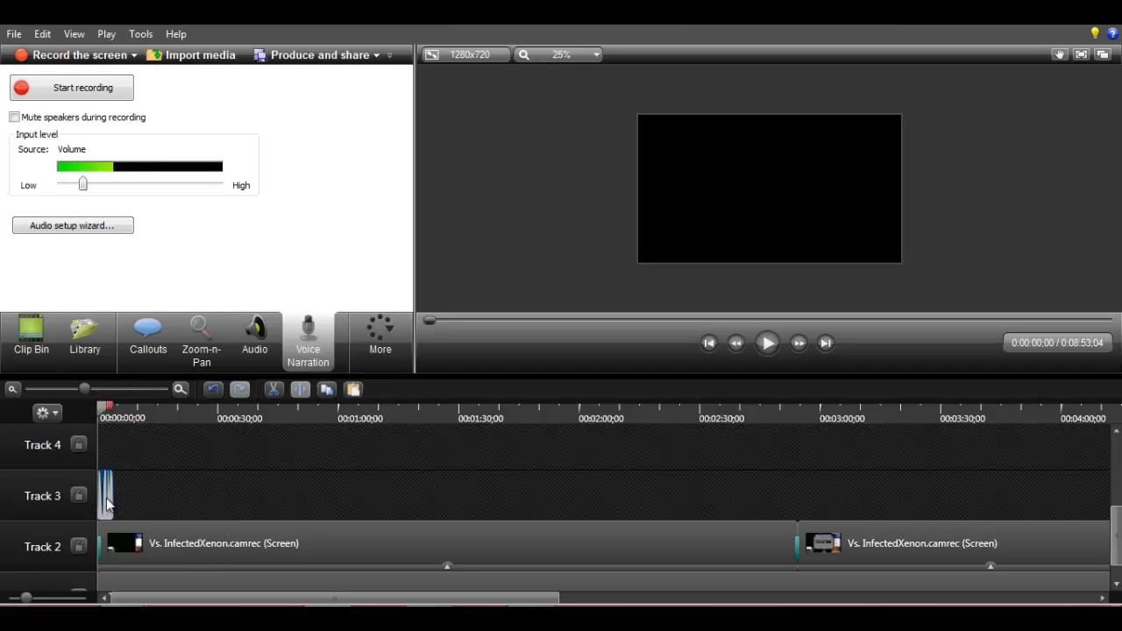
click(774, 344)
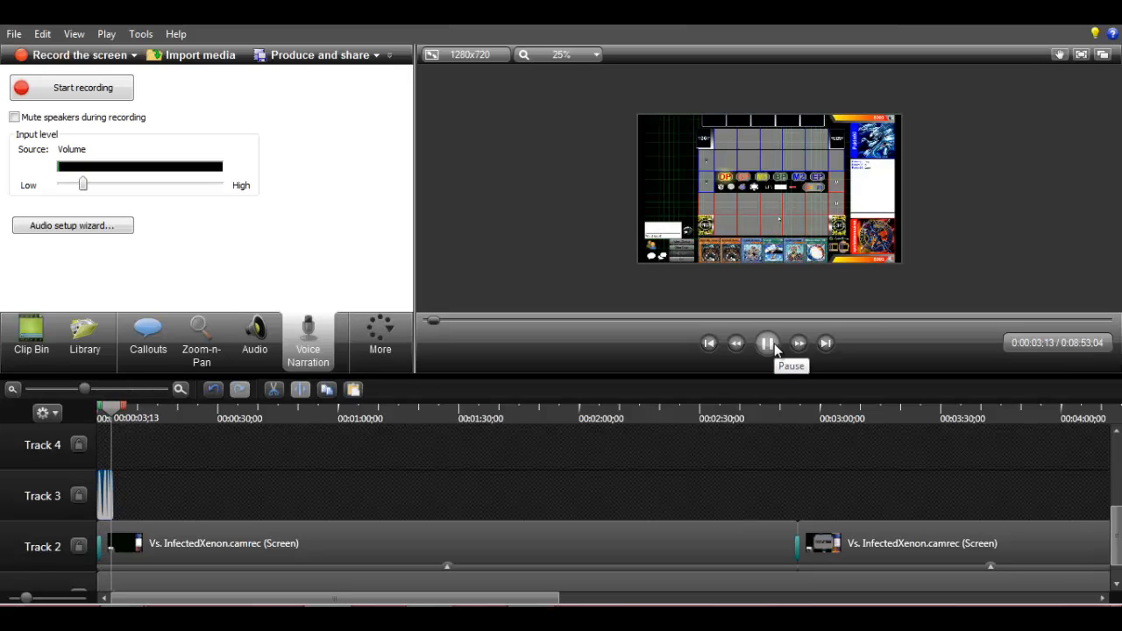
click(774, 344)
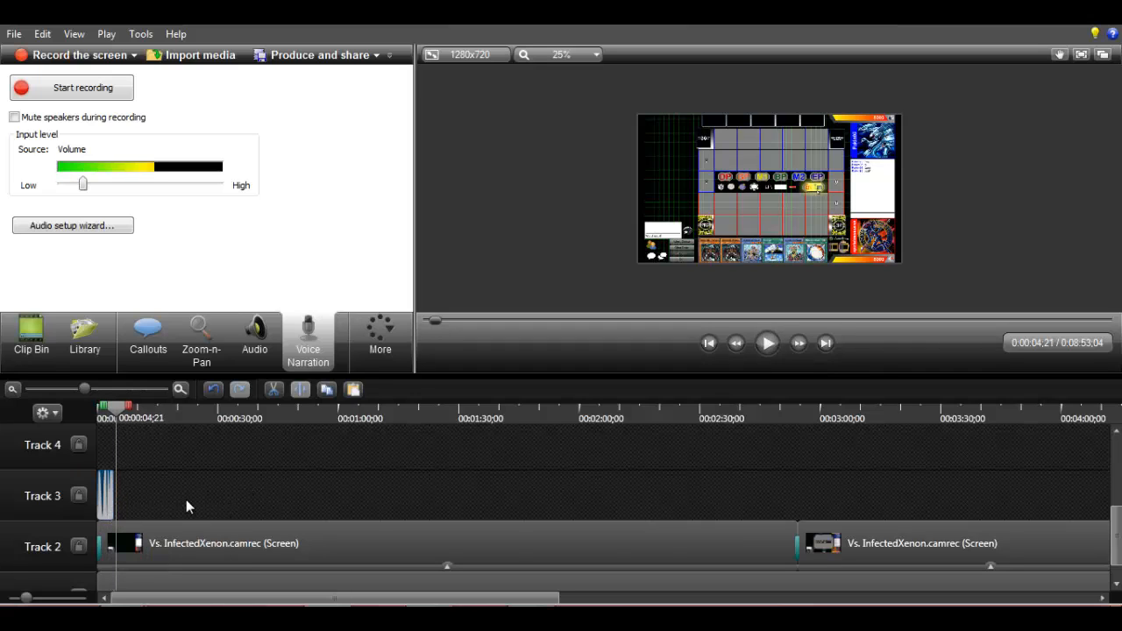
Try sliding the narration clip along Track 3, display its audio editing options, and delete the clip from the timeline.
drag(105, 495, 645, 495)
drag(716, 492, 25, 495)
click(255, 346)
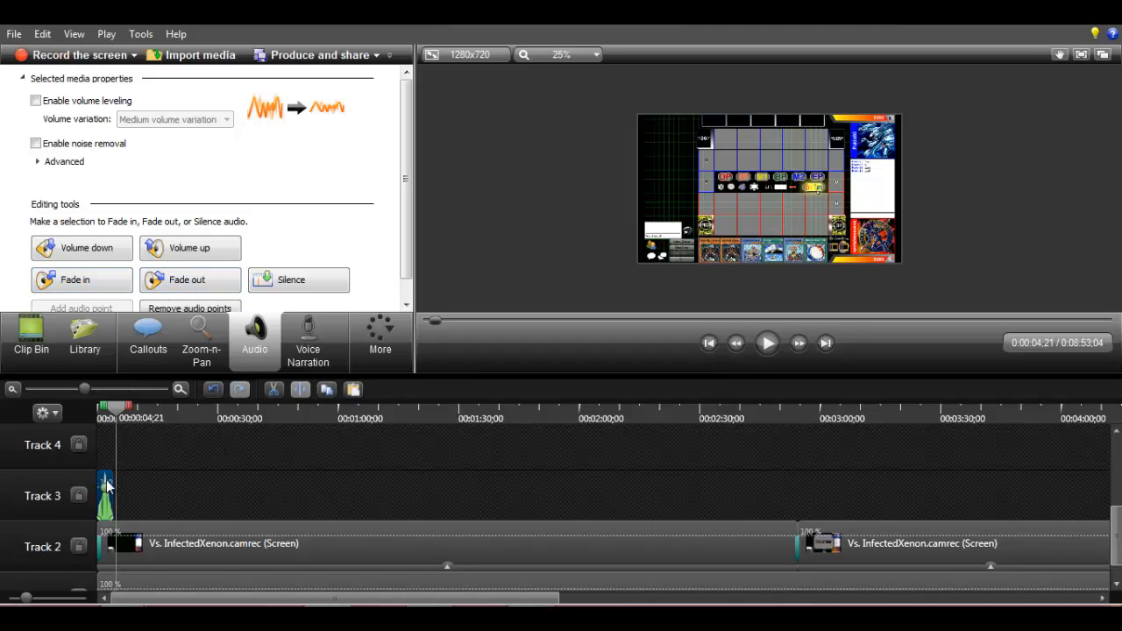
key(Delete)
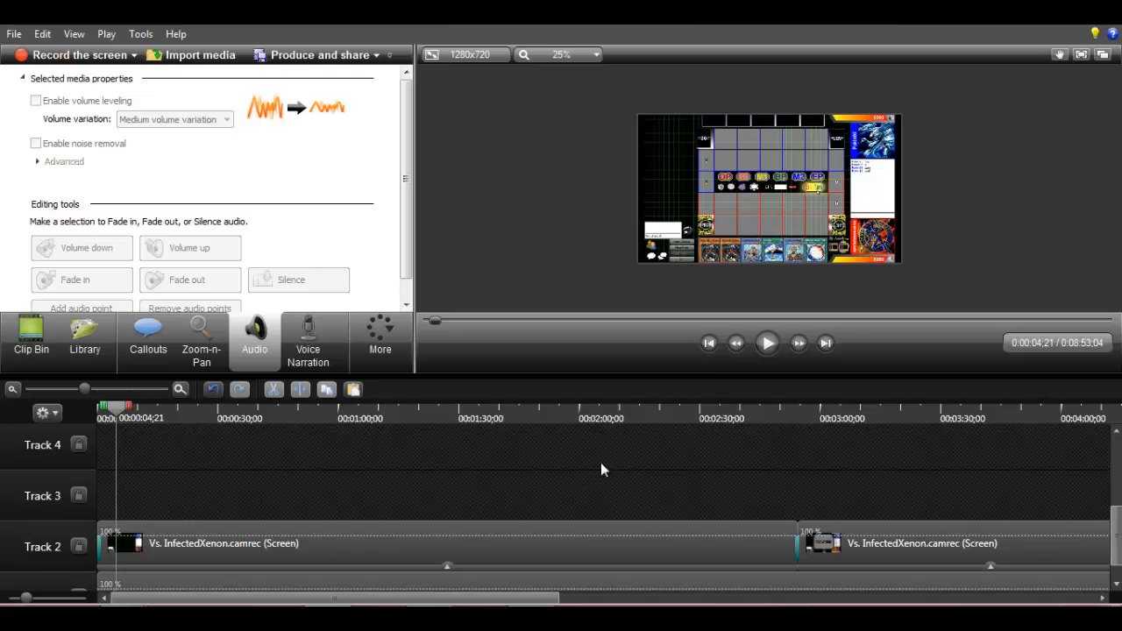
mouse_move(1118, 533)
mouse_down()
mouse_move(1119, 565)
mouse_move(1119, 461)
mouse_move(1119, 536)
mouse_up()
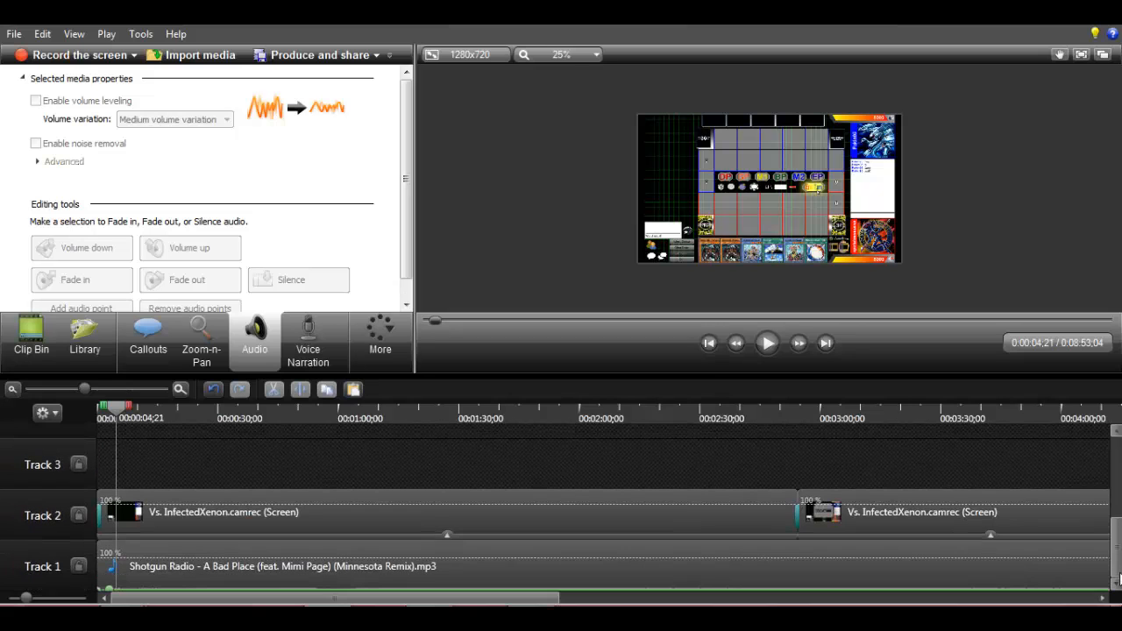
Start producing the video with the Share to YouTube preset and proceed through sign-in with the remembered account.
click(15, 35)
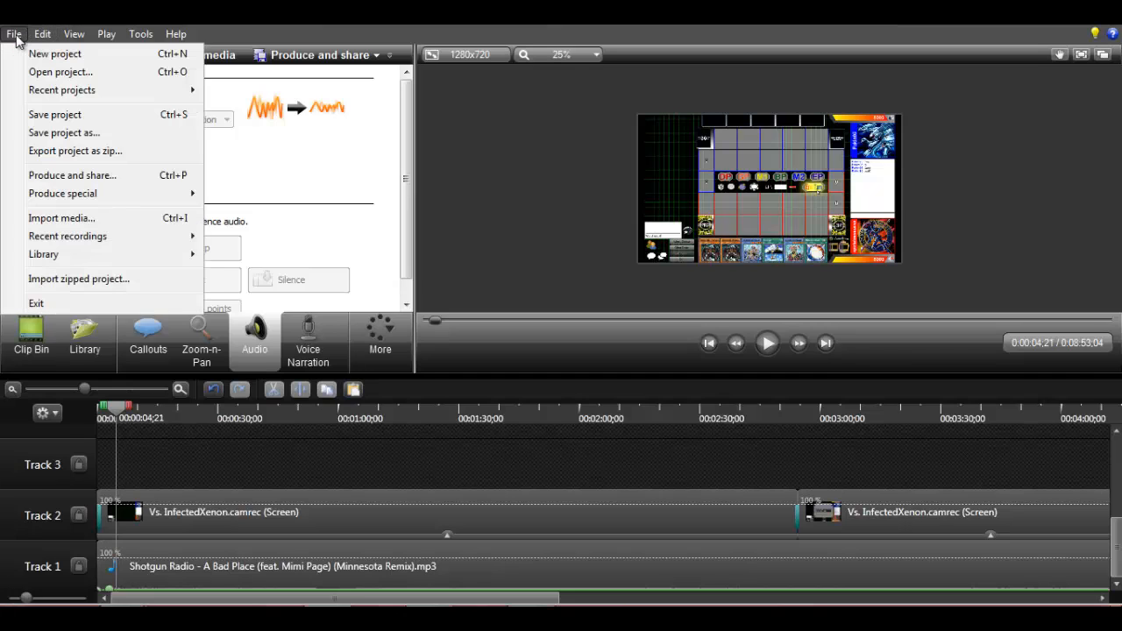
click(88, 175)
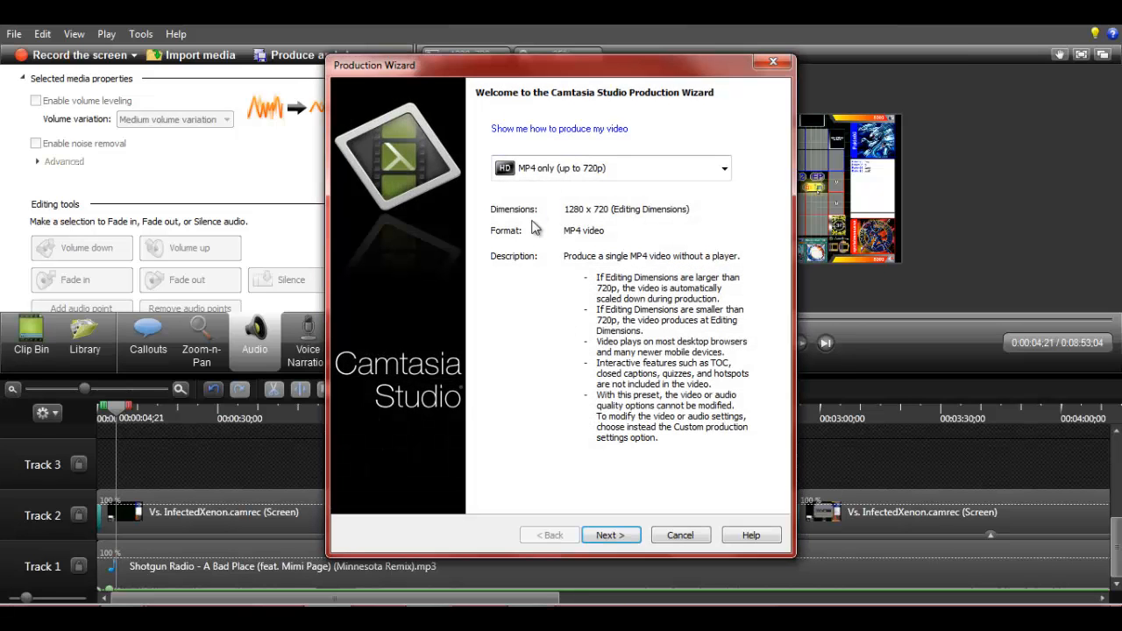
click(585, 166)
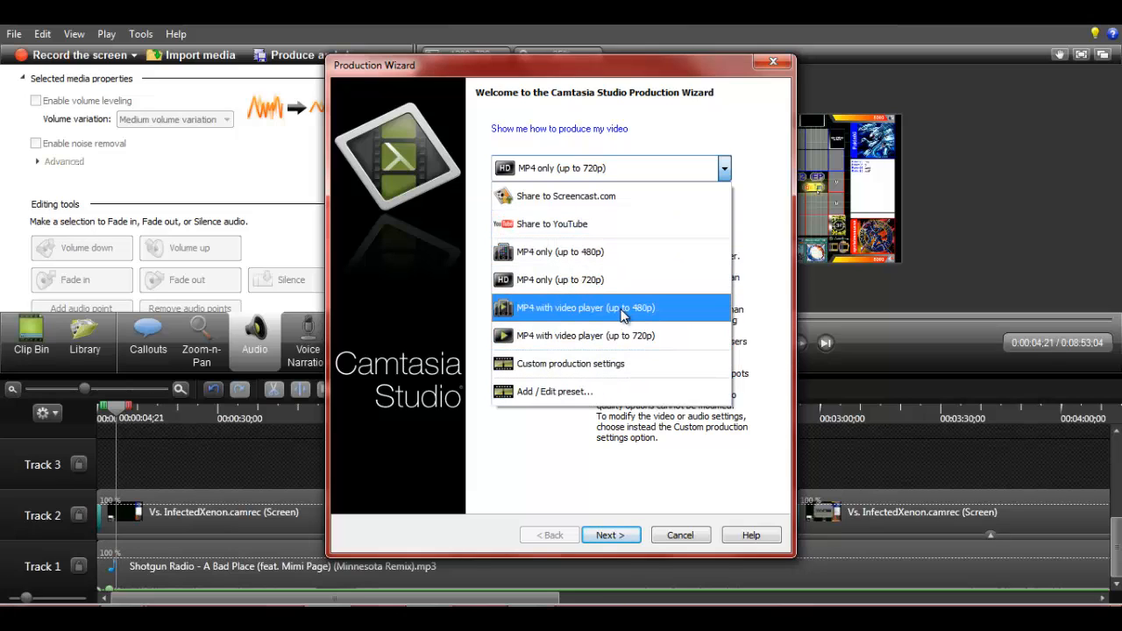
click(630, 223)
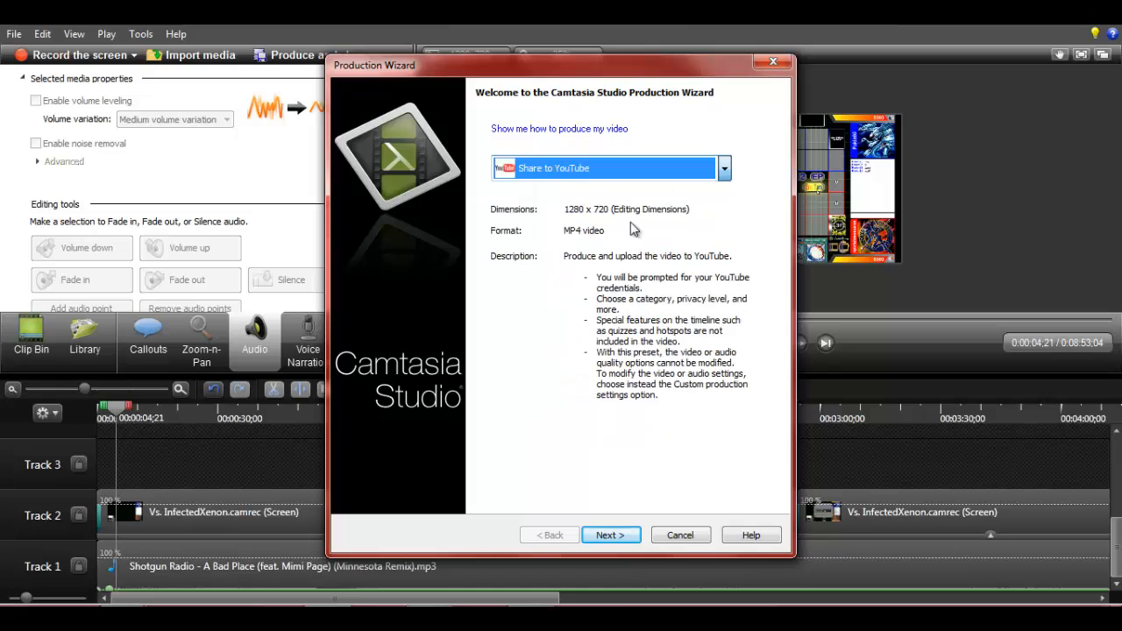
click(633, 538)
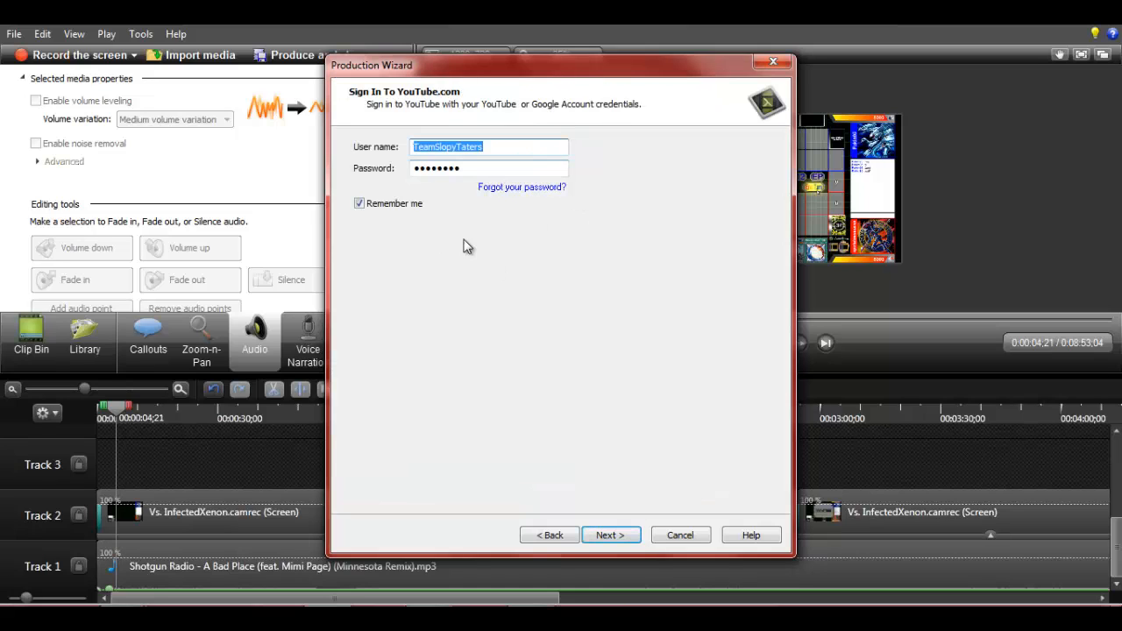
click(609, 536)
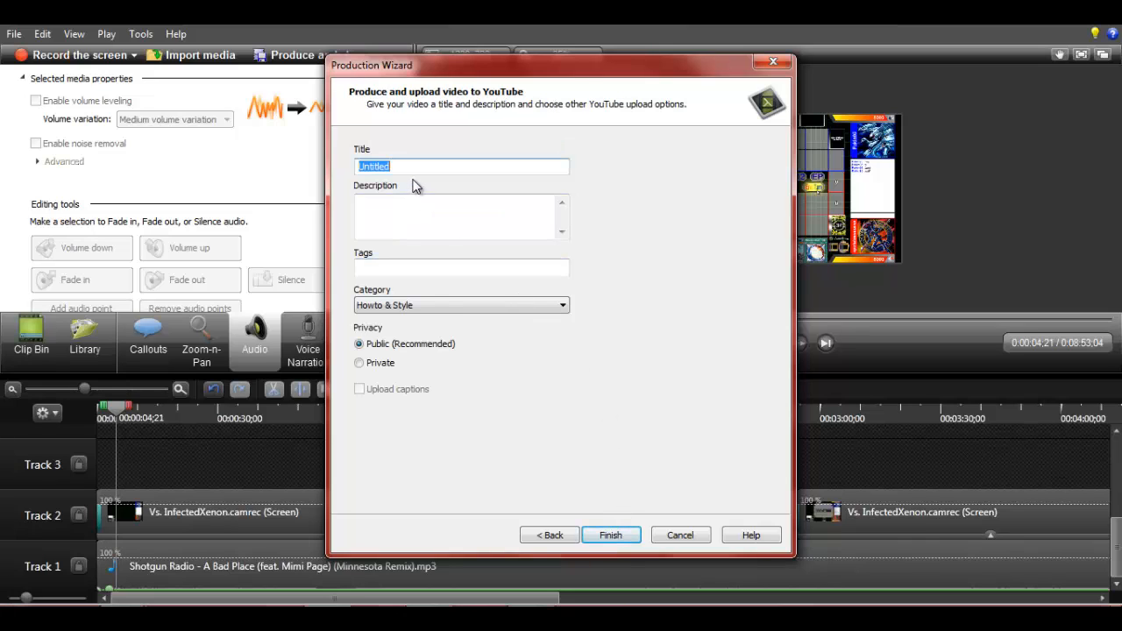
Review the tags, category and privacy options for the YouTube upload and close the Production Wizard.
click(413, 265)
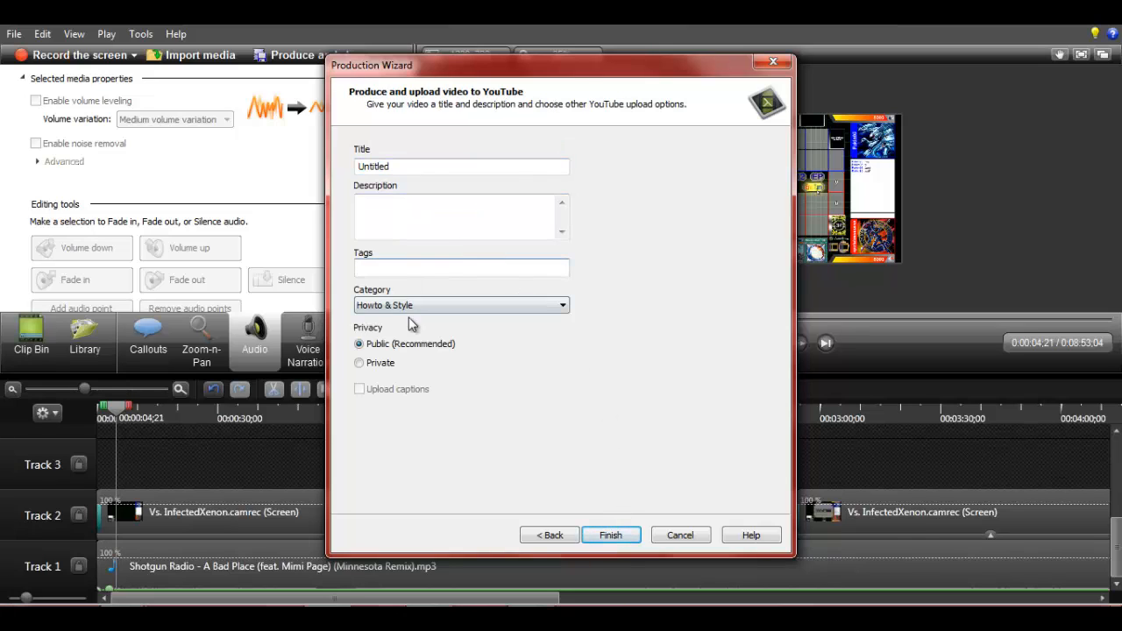
click(408, 307)
scroll(377, 368, up, 2)
click(371, 375)
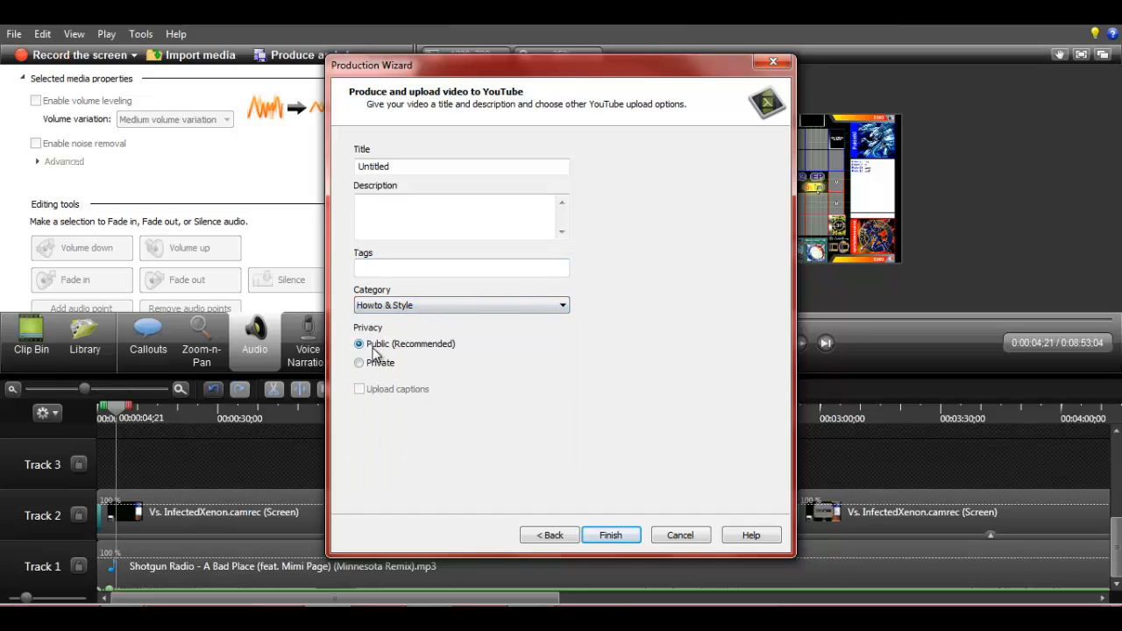
click(621, 535)
click(776, 63)
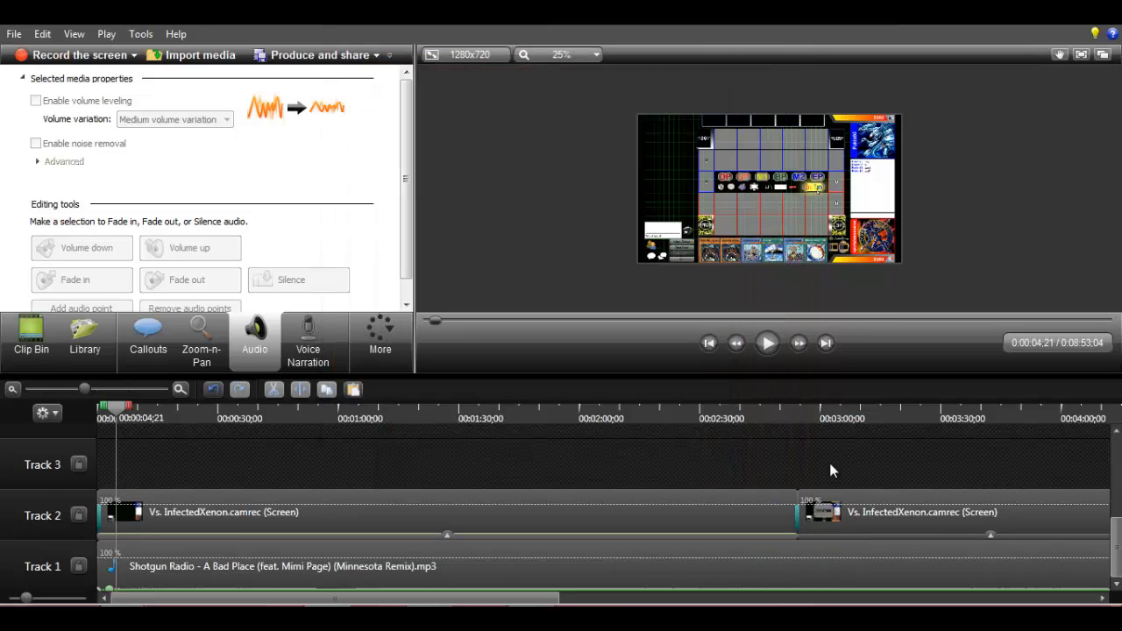
drag(329, 603, 353, 603)
drag(138, 543, 72, 535)
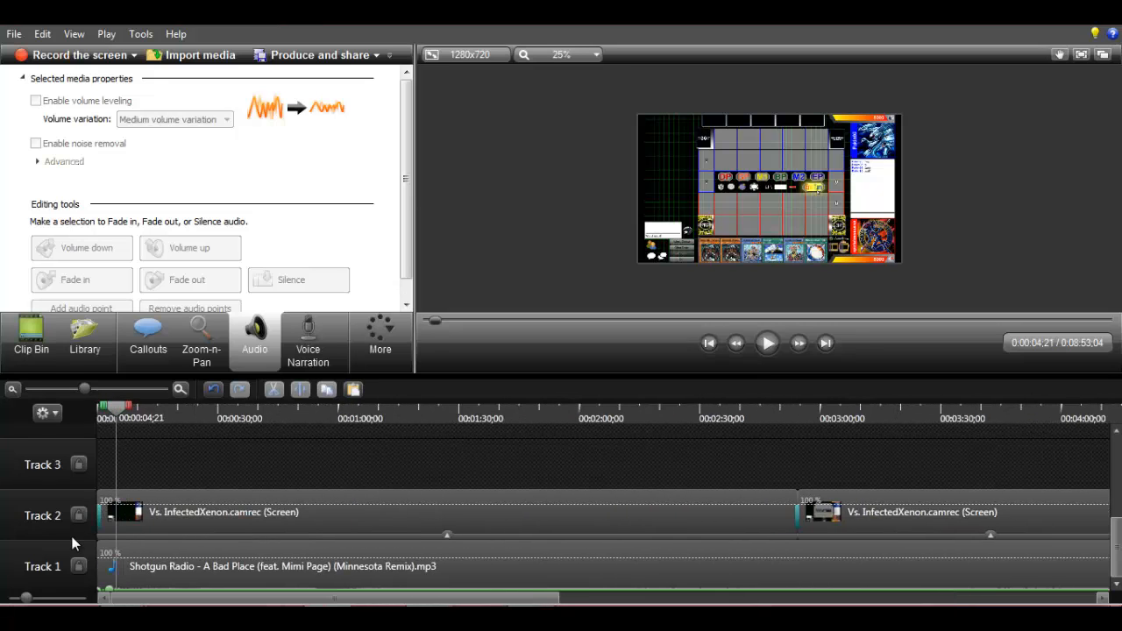
scroll(285, 490, up, 5)
scroll(285, 490, down, 5)
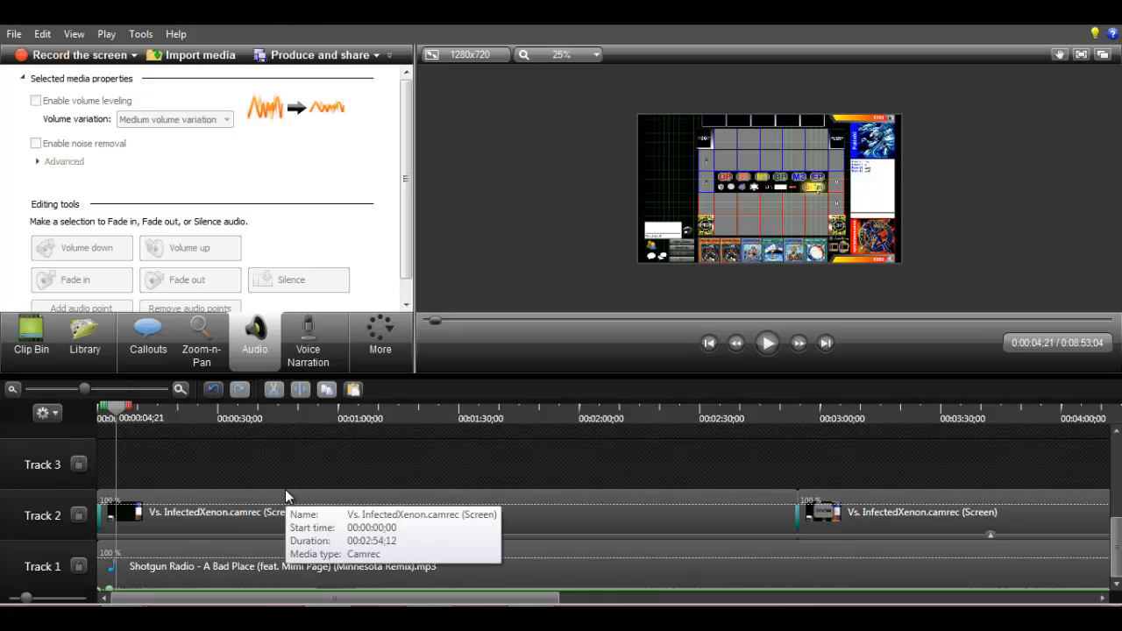
scroll(285, 489, up, 5)
scroll(285, 489, down, 5)
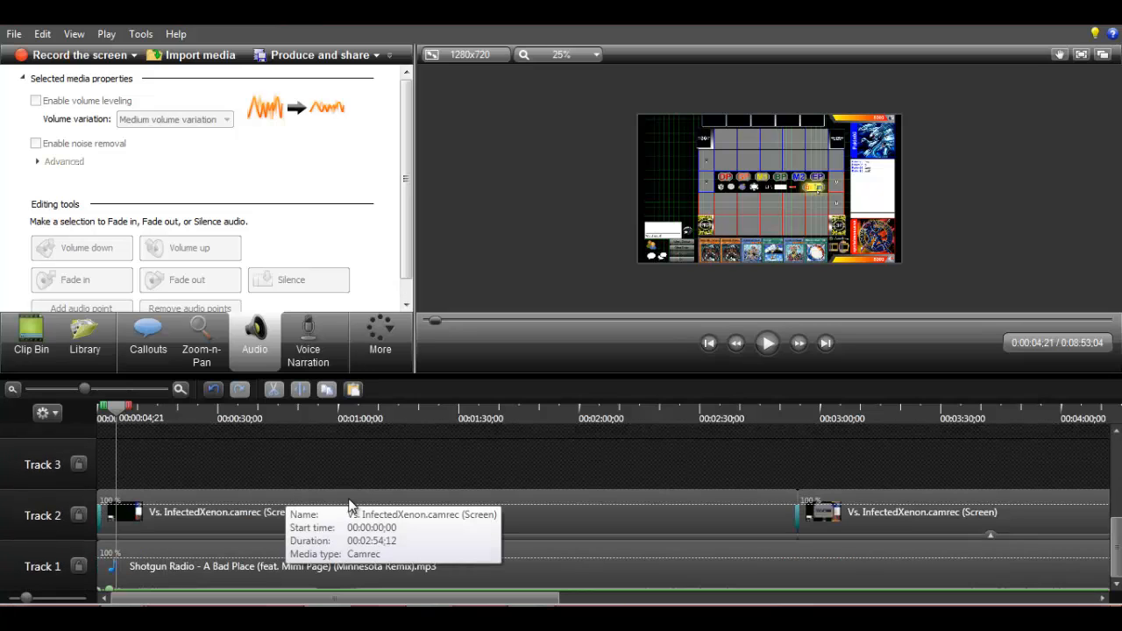